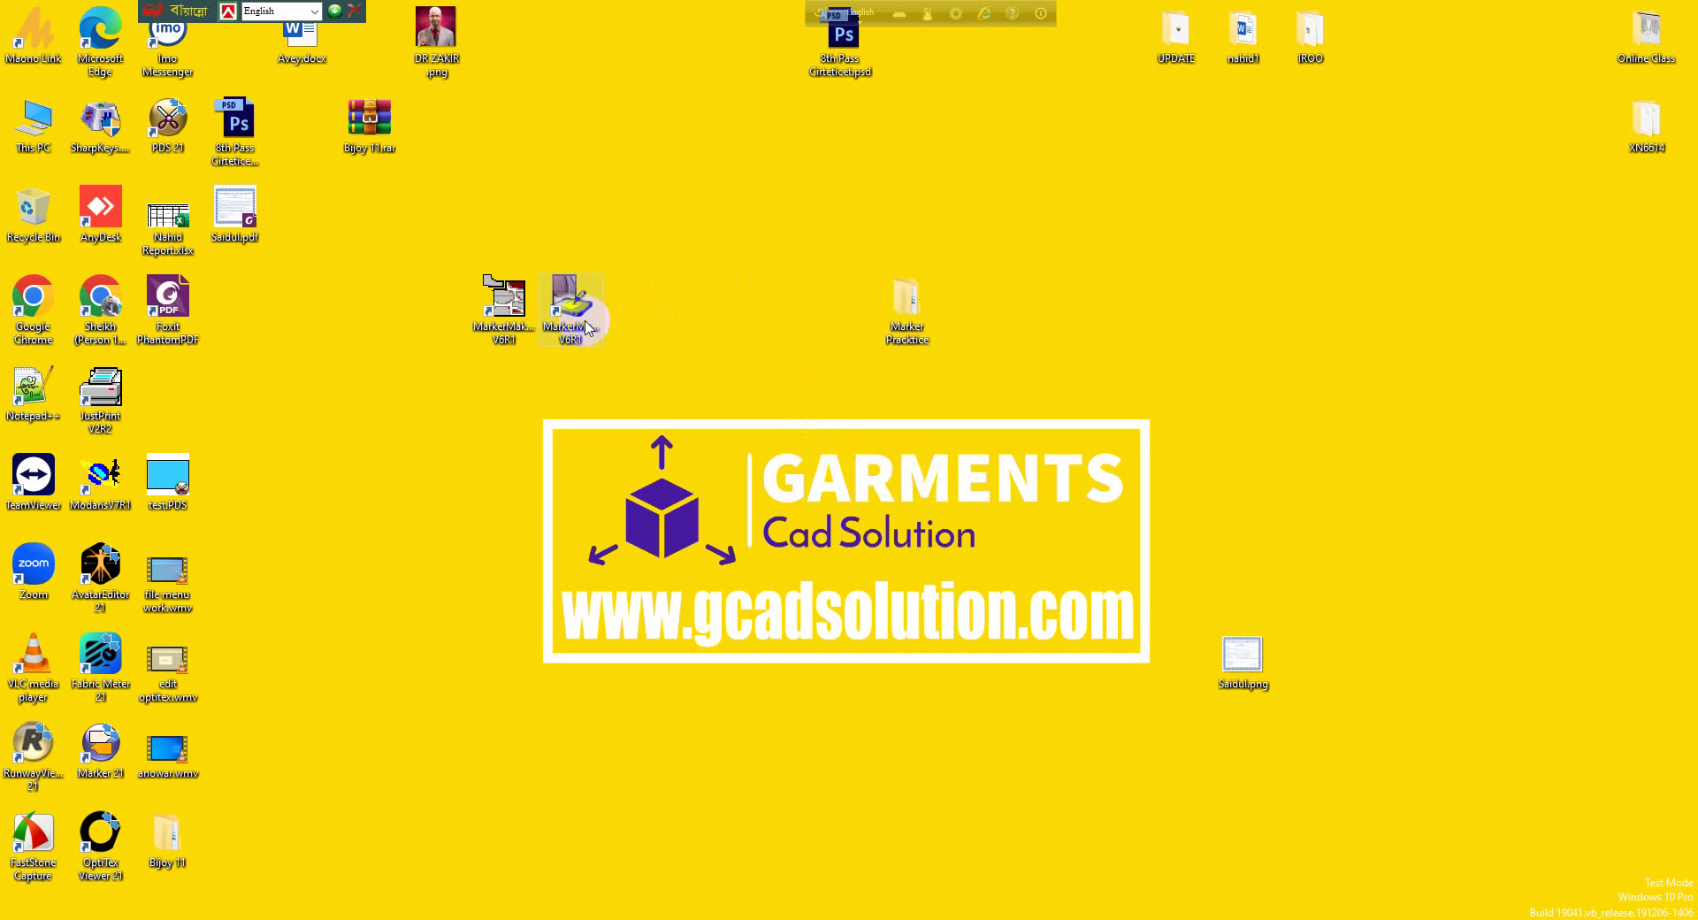
# Start Diamino MarkerManager V6R1 from its desktop shortcut, rather than the MarkerMaking shortcut
pyautogui.moveTo(441, 254); pyautogui.dragTo(668, 390)
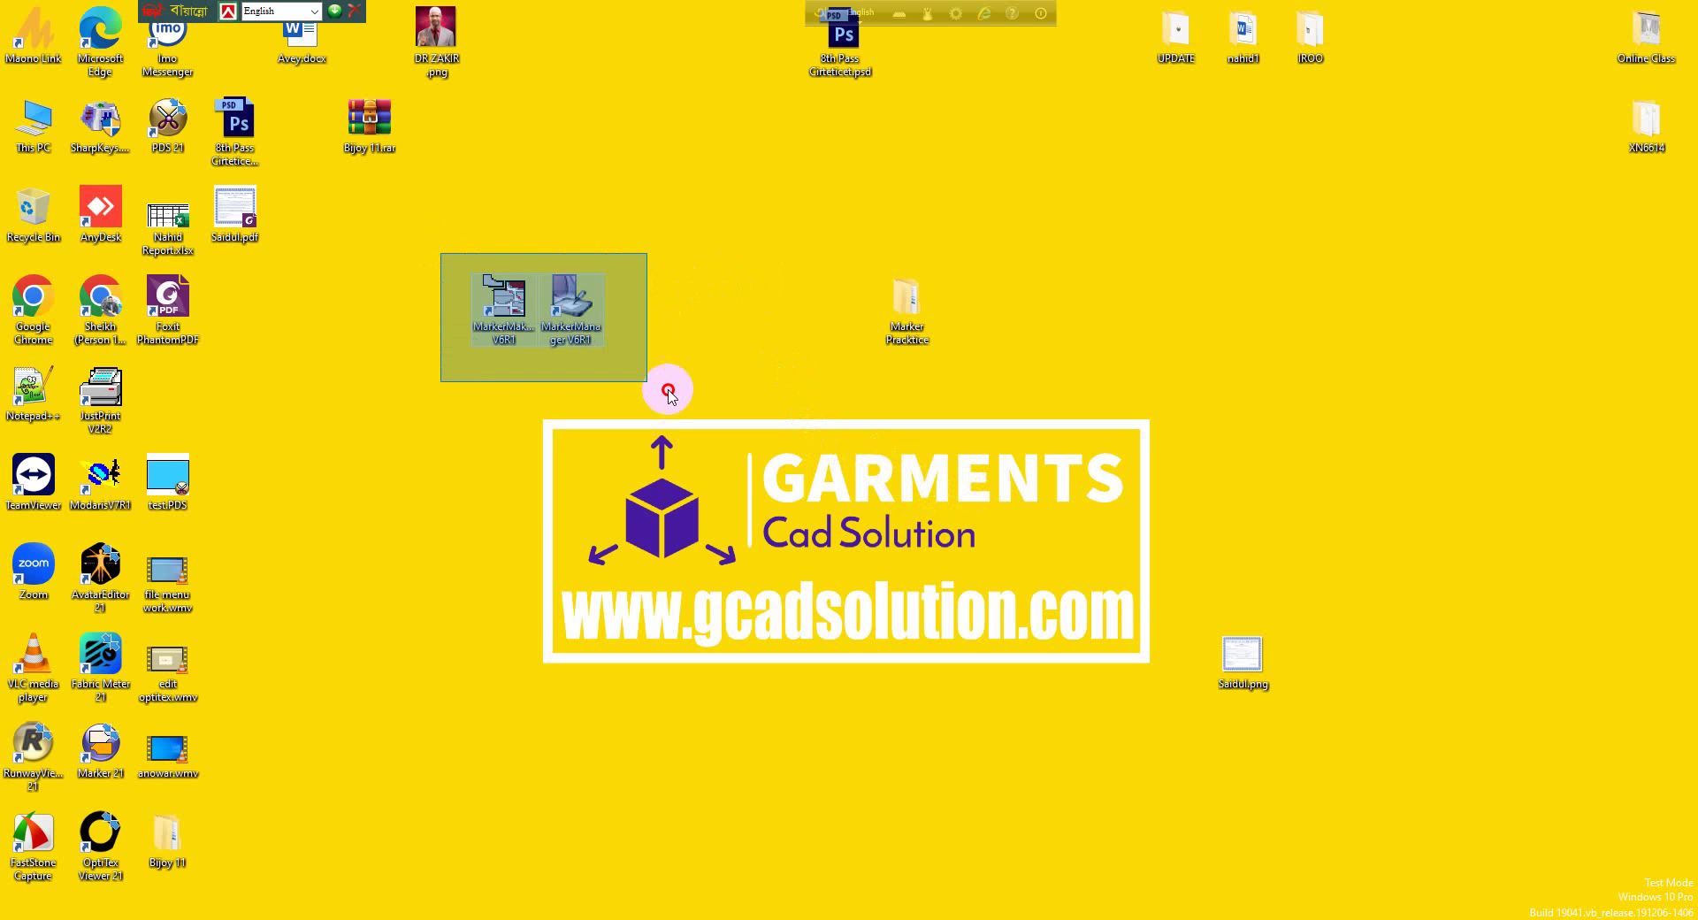
pyautogui.click(500, 316)
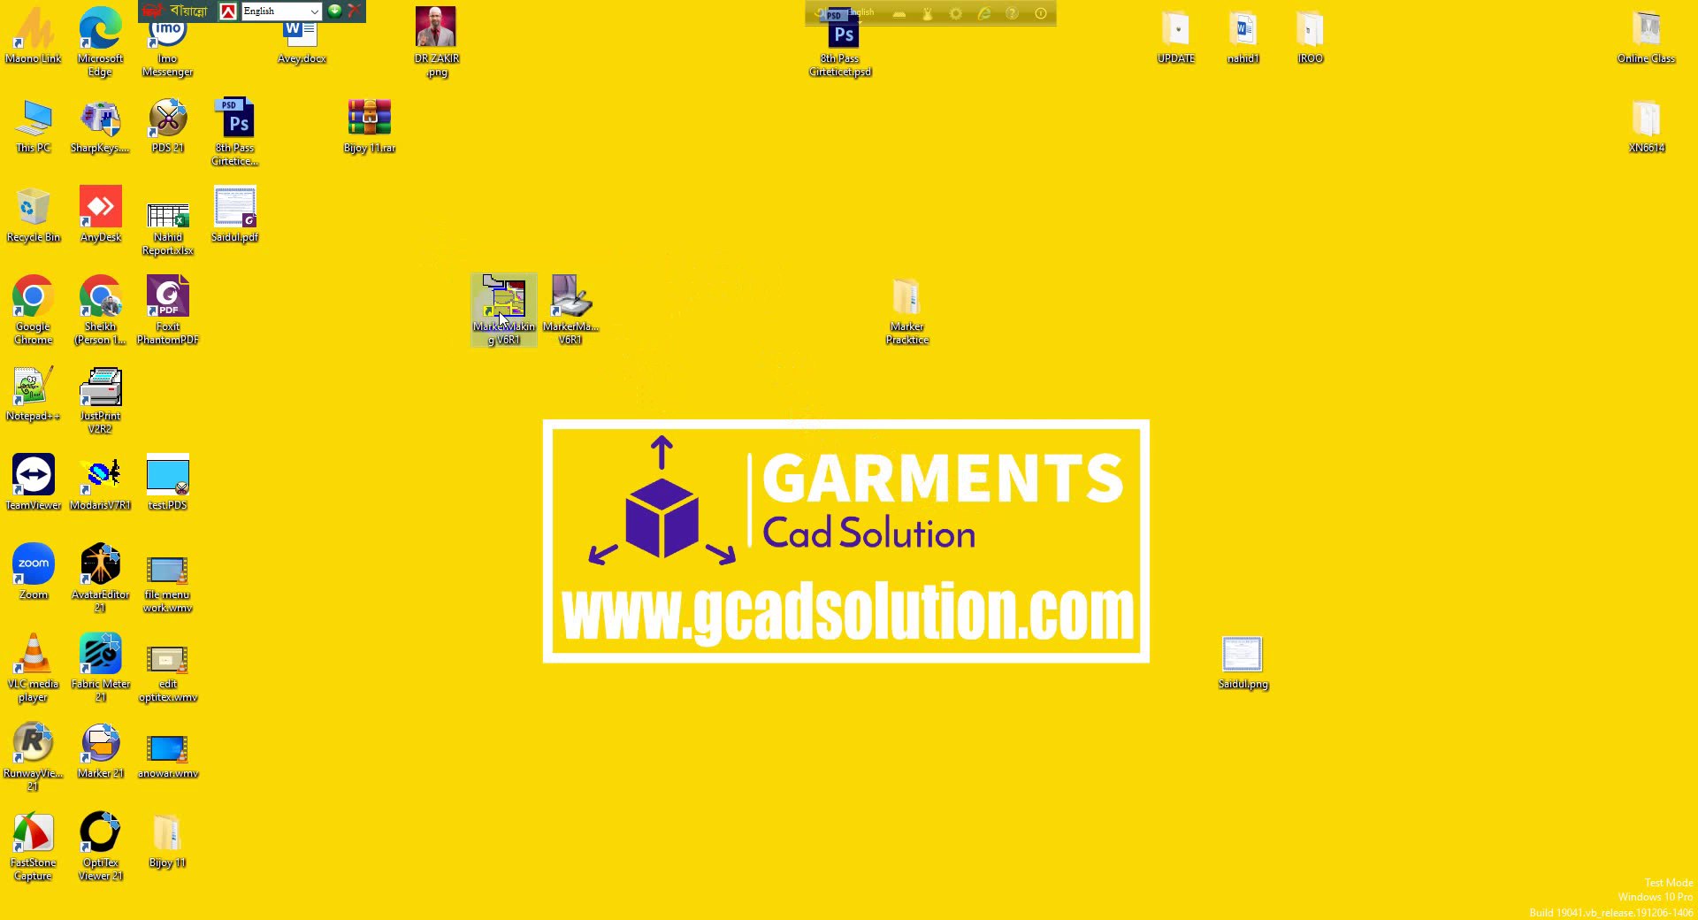
pyautogui.moveTo(501, 317)
pyautogui.mouseDown()
pyautogui.moveTo(582, 321)
pyautogui.moveTo(605, 341)
pyautogui.mouseUp()
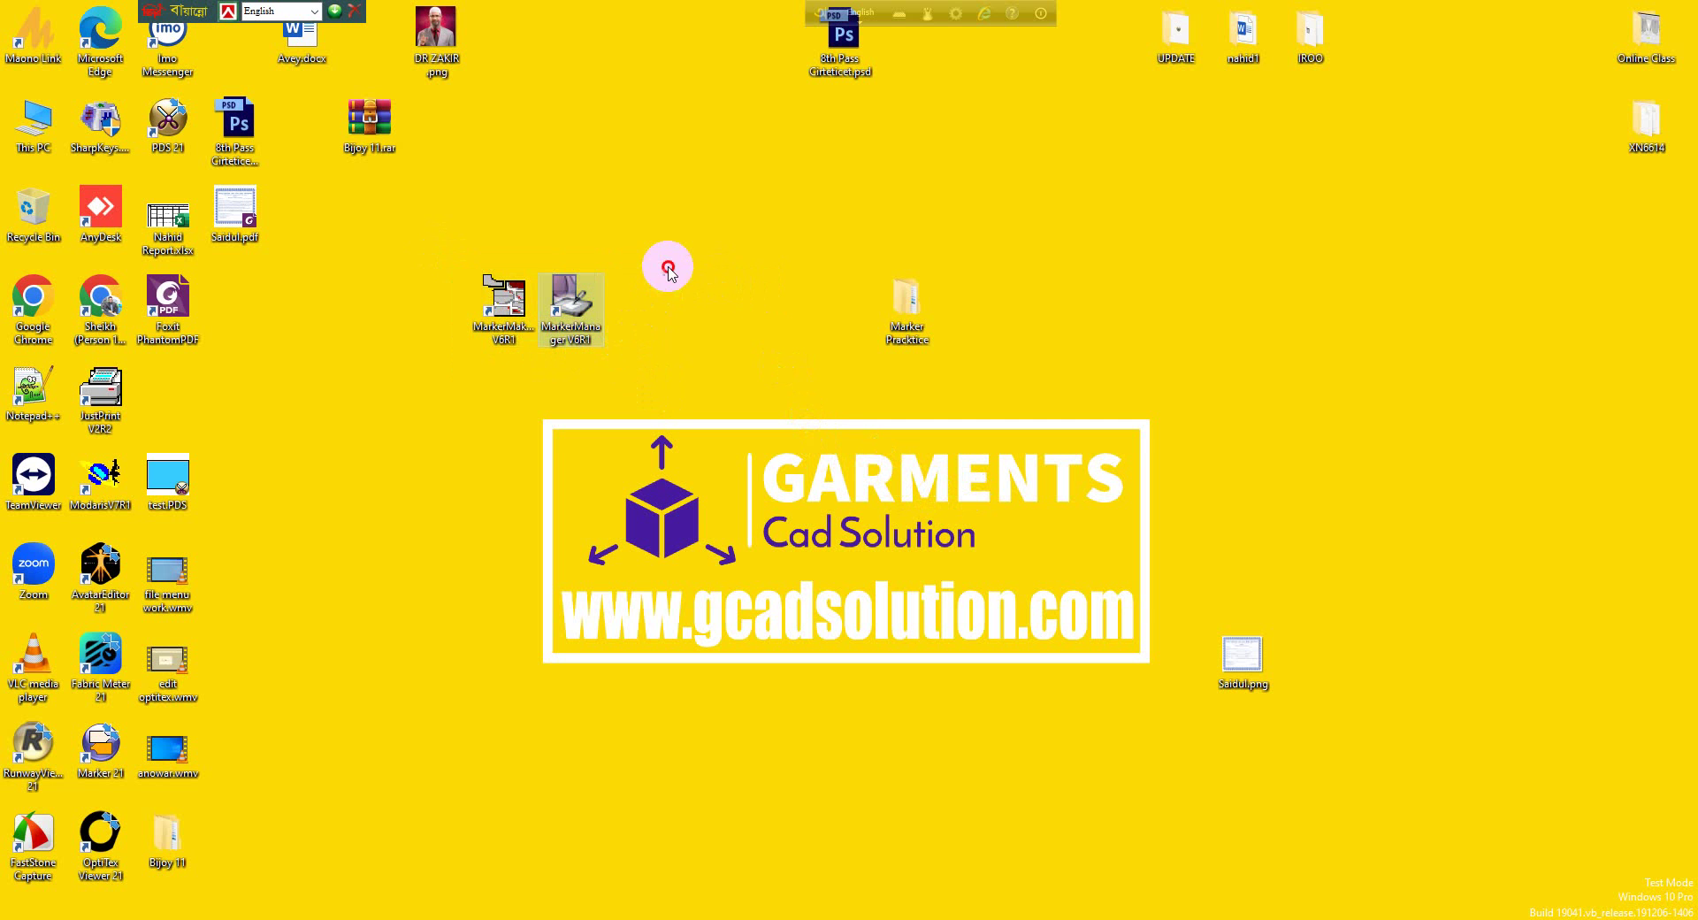
pyautogui.doubleClick(575, 330)
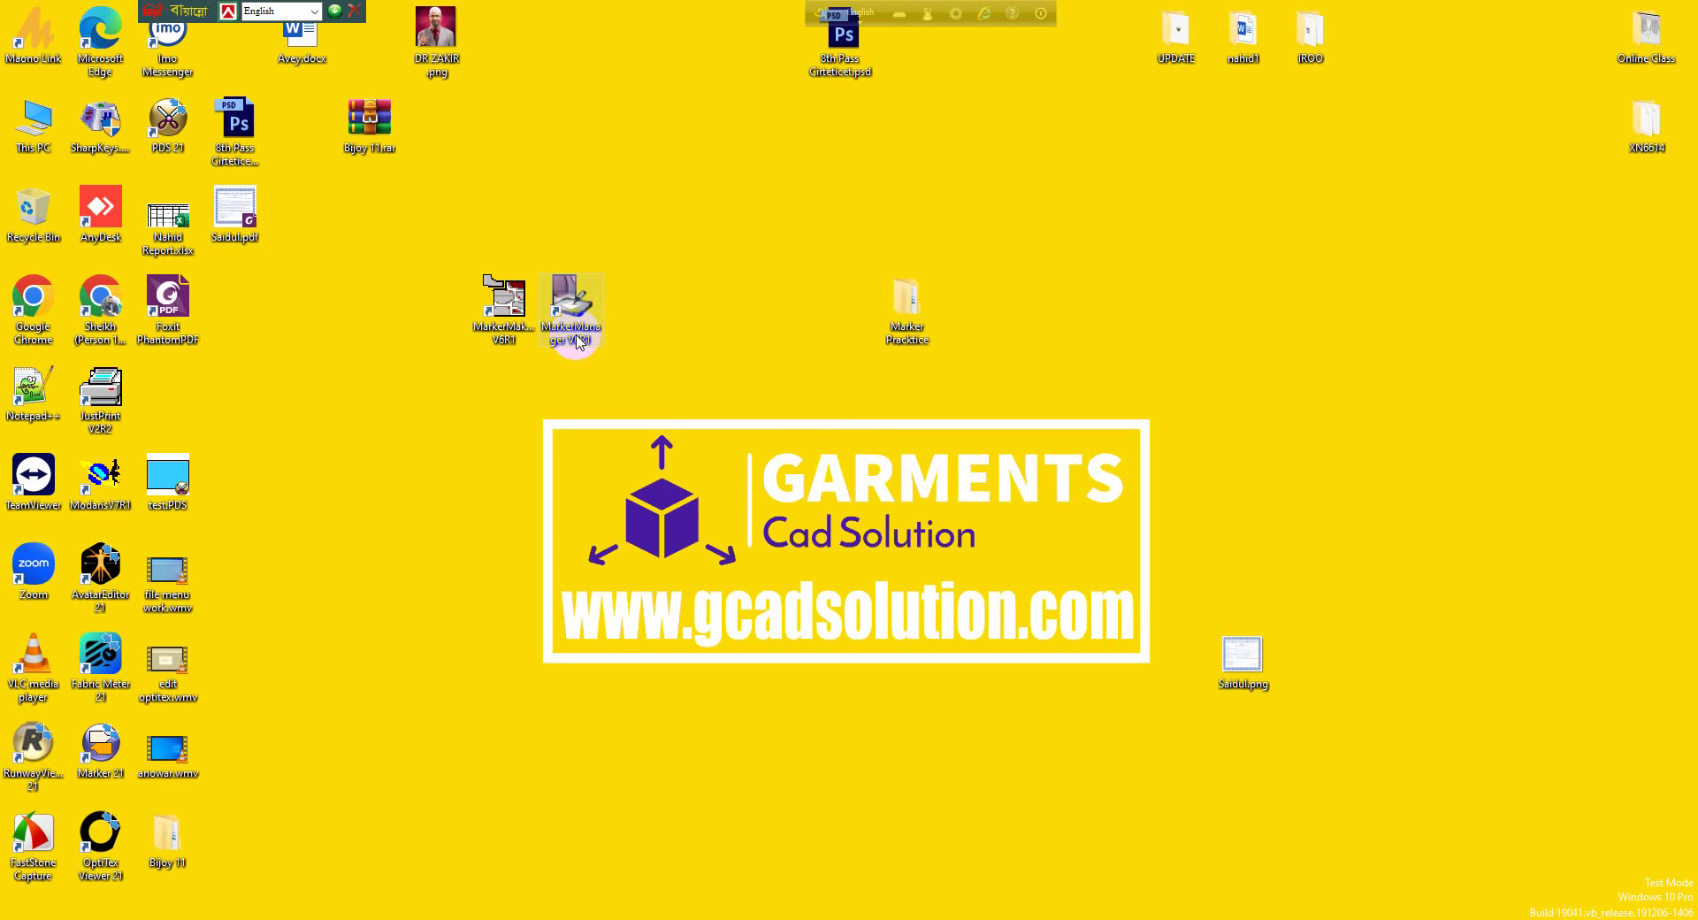
pyautogui.click(478, 340)
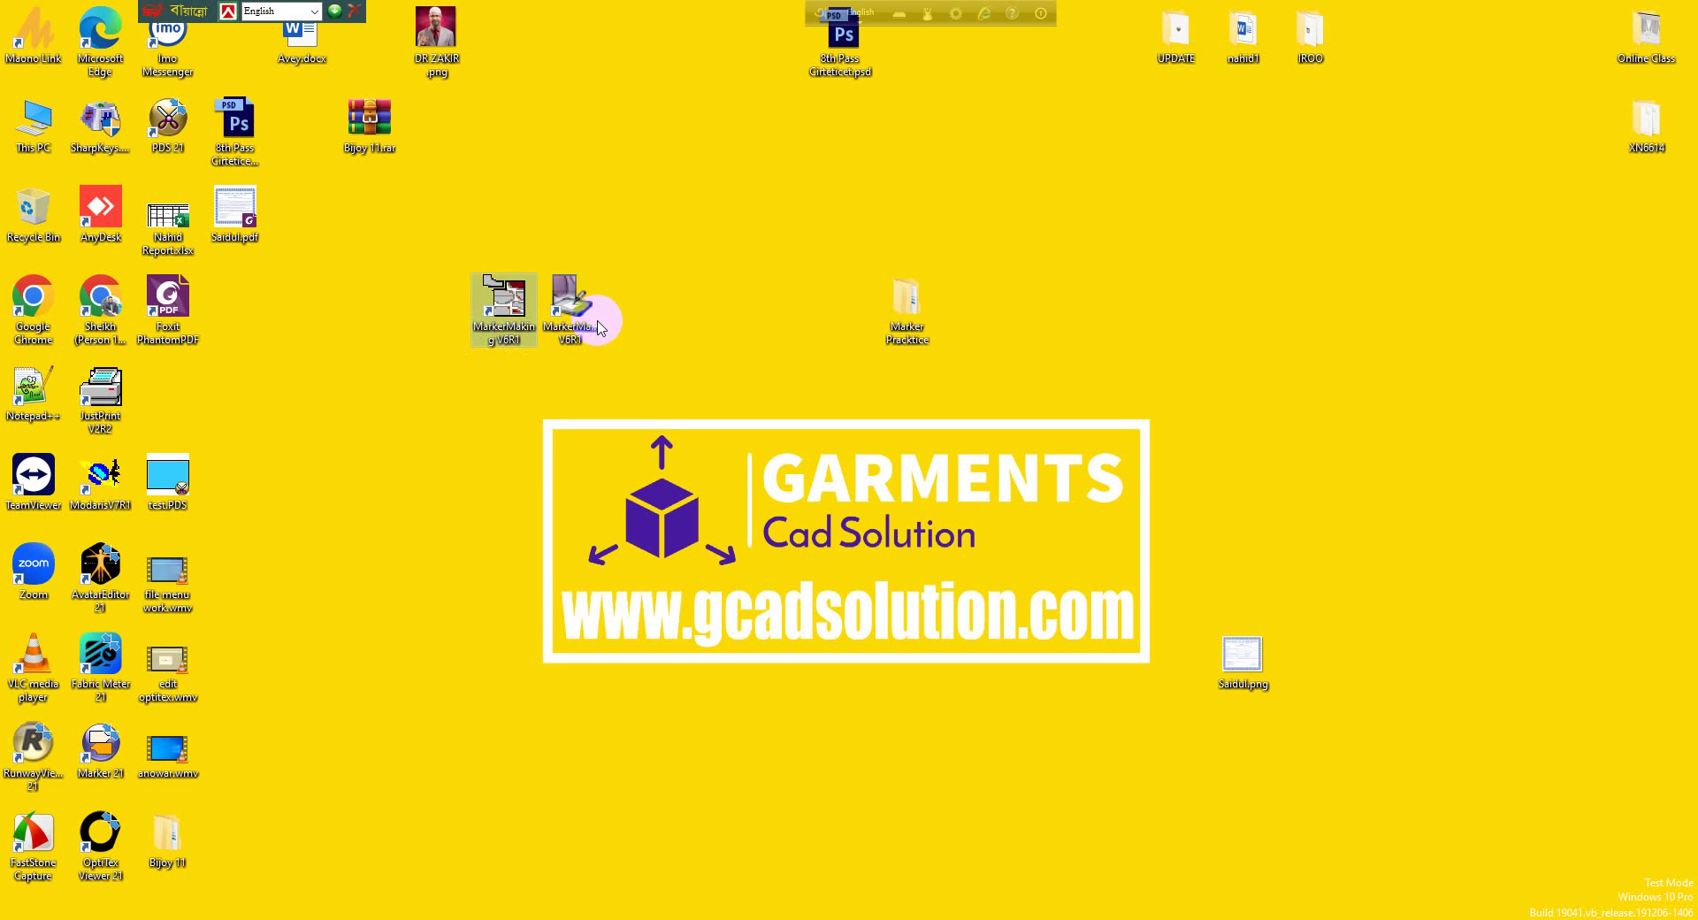
pyautogui.click(553, 311)
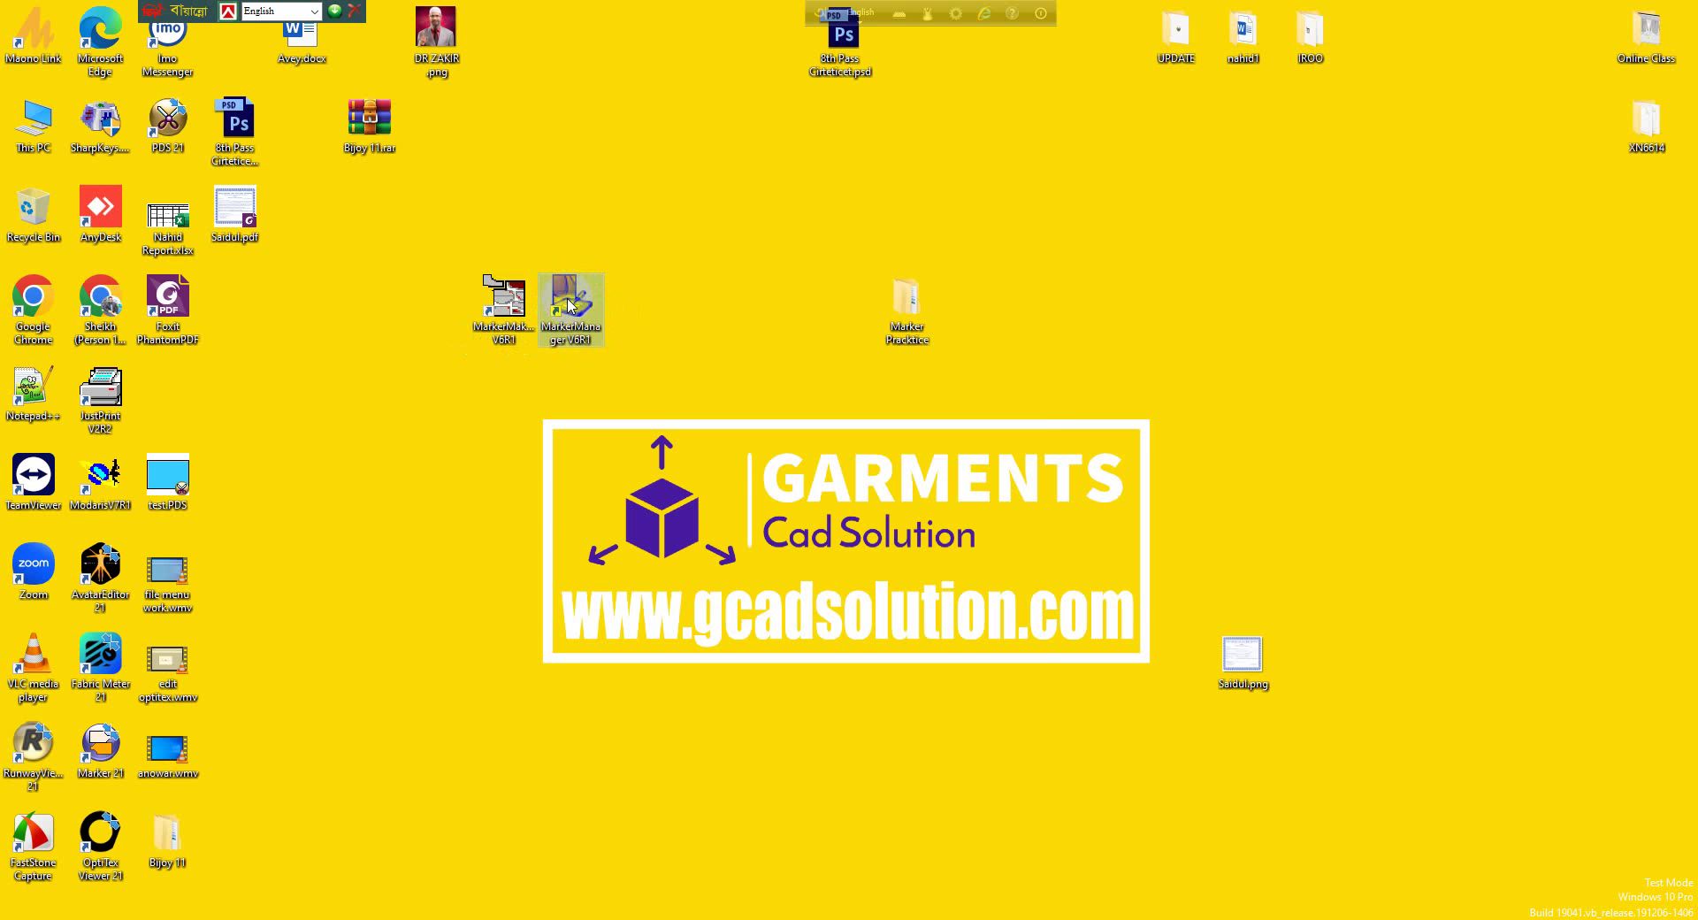
pyautogui.doubleClick(569, 306)
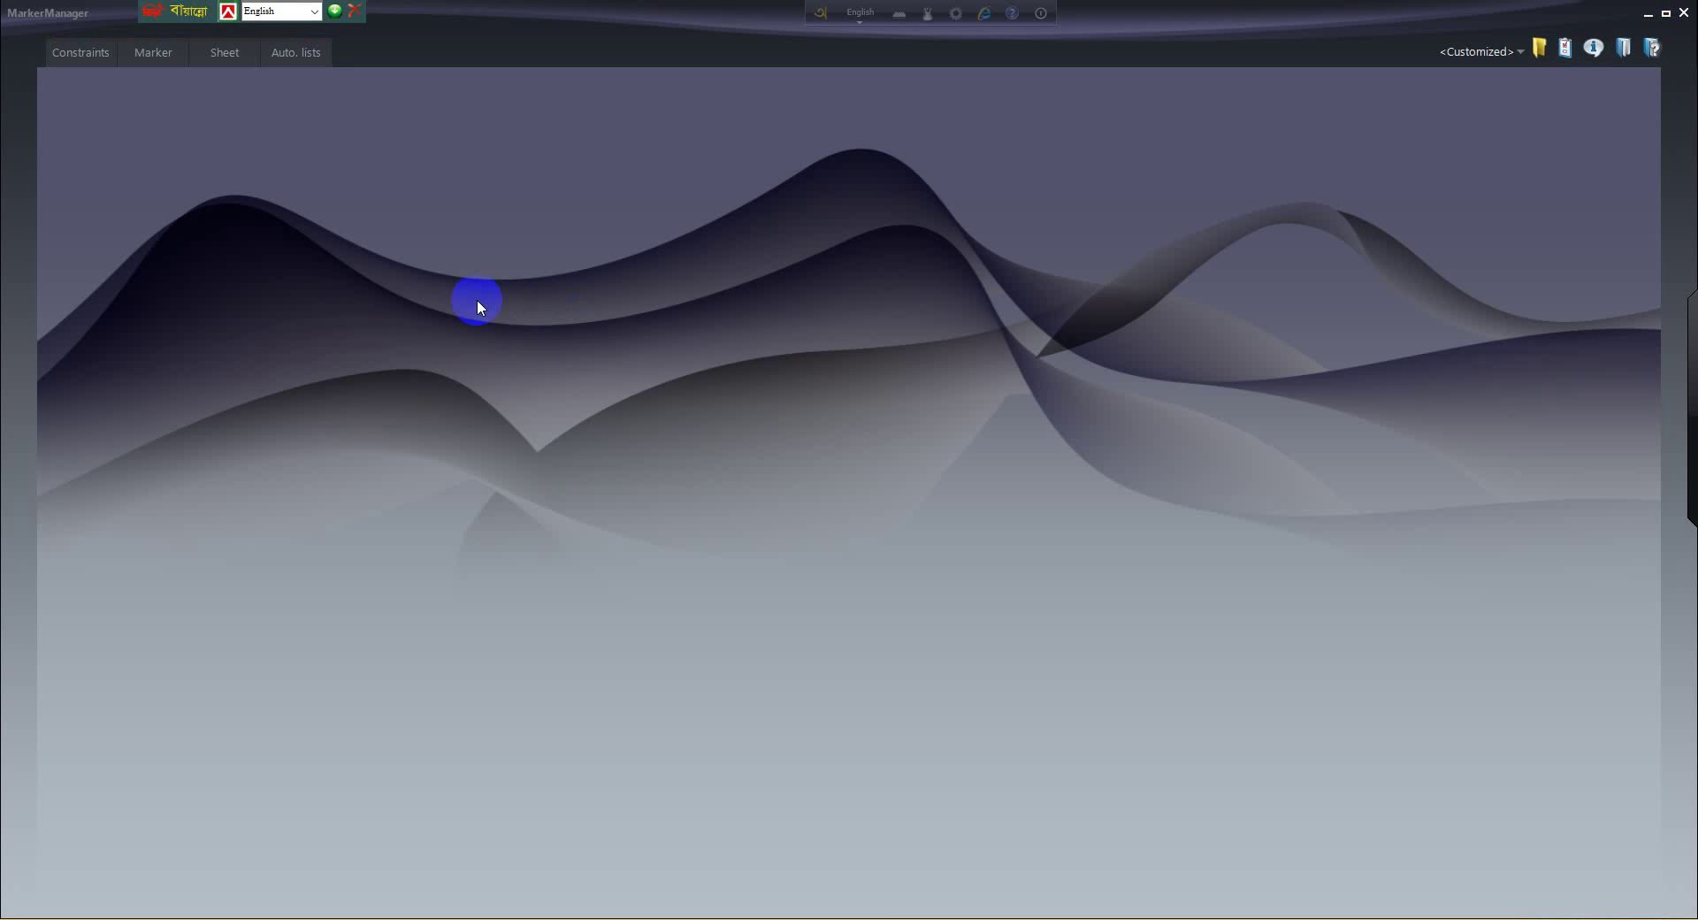
# Switch MarkerManager to the Marker page
pyautogui.click(1041, 13)
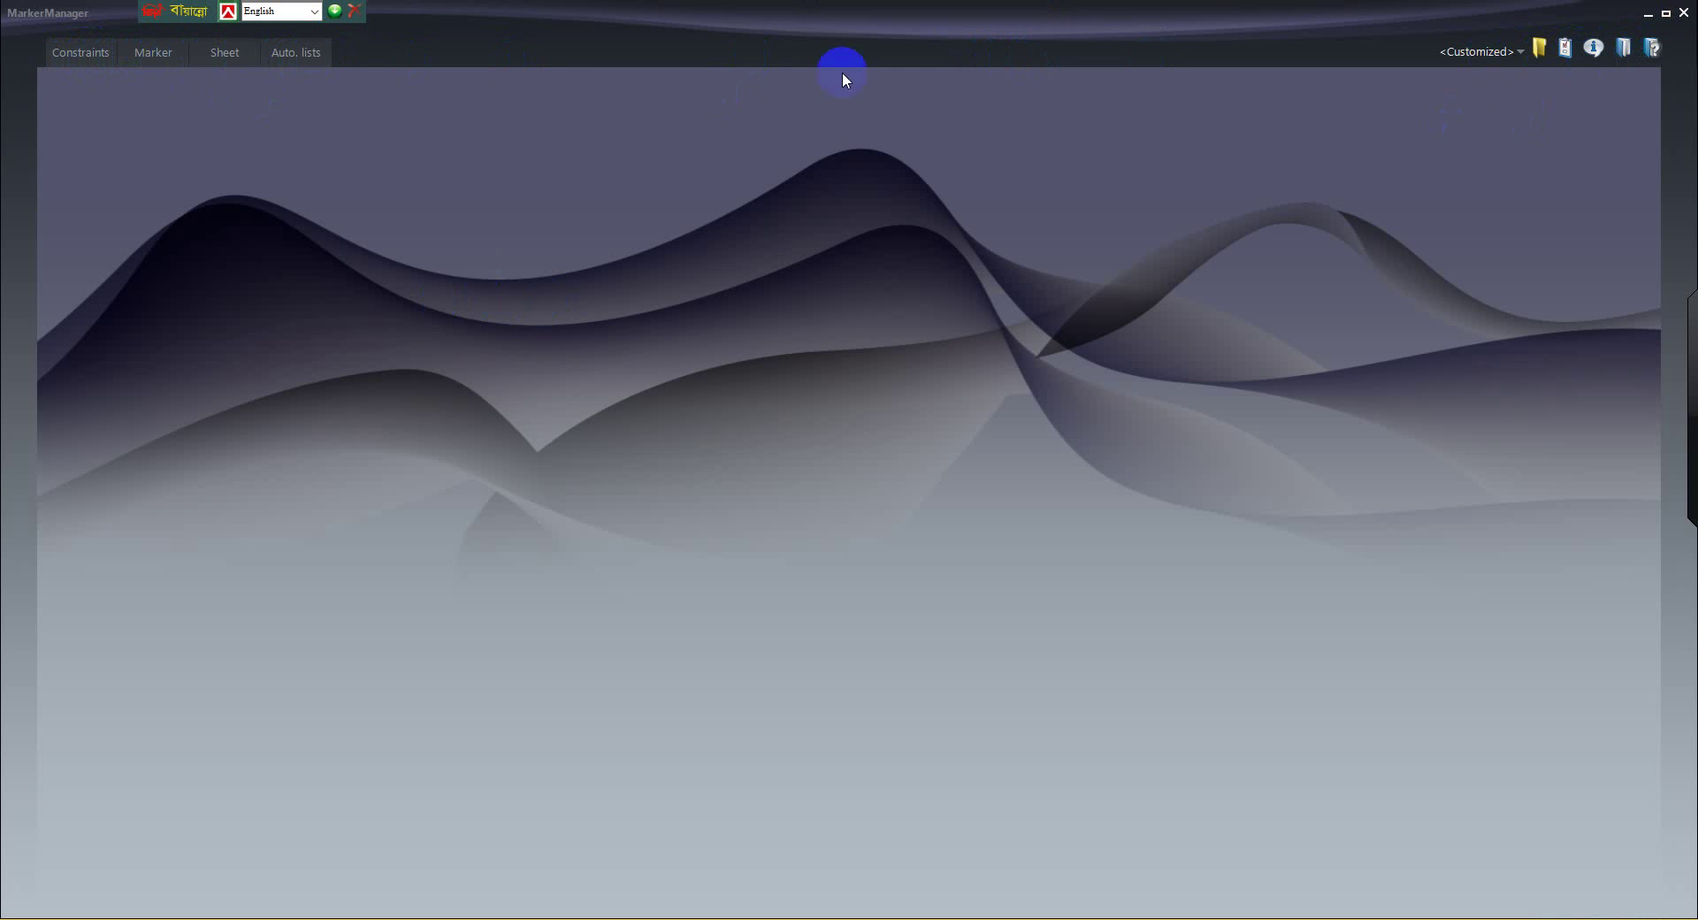
pyautogui.click(164, 56)
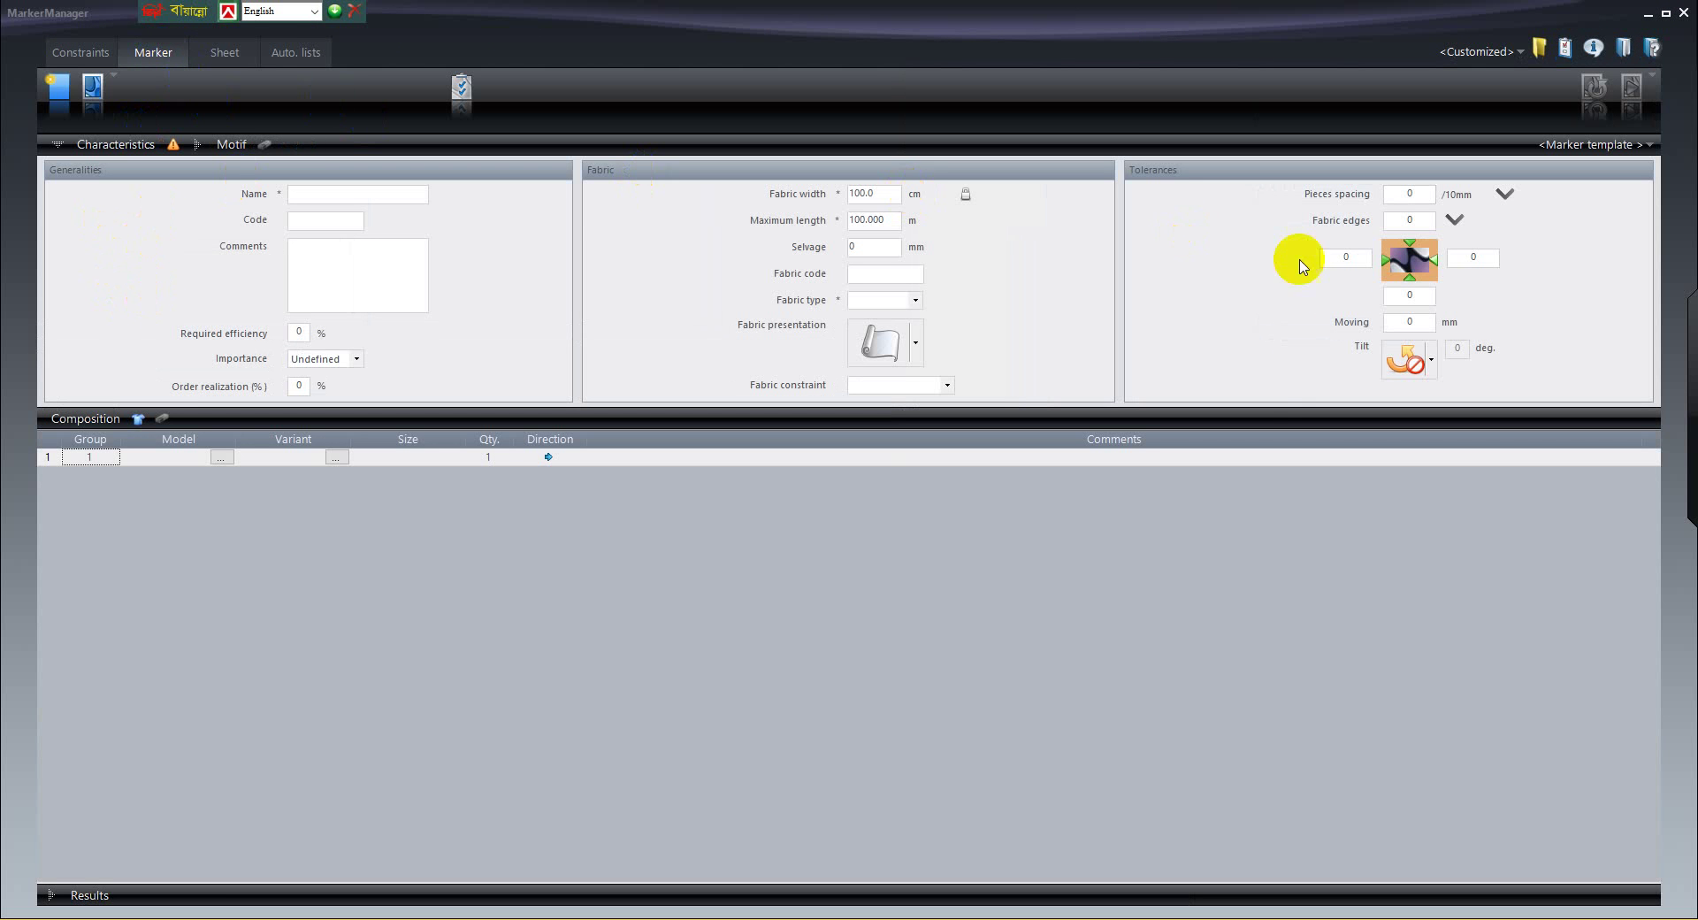
pyautogui.click(196, 438)
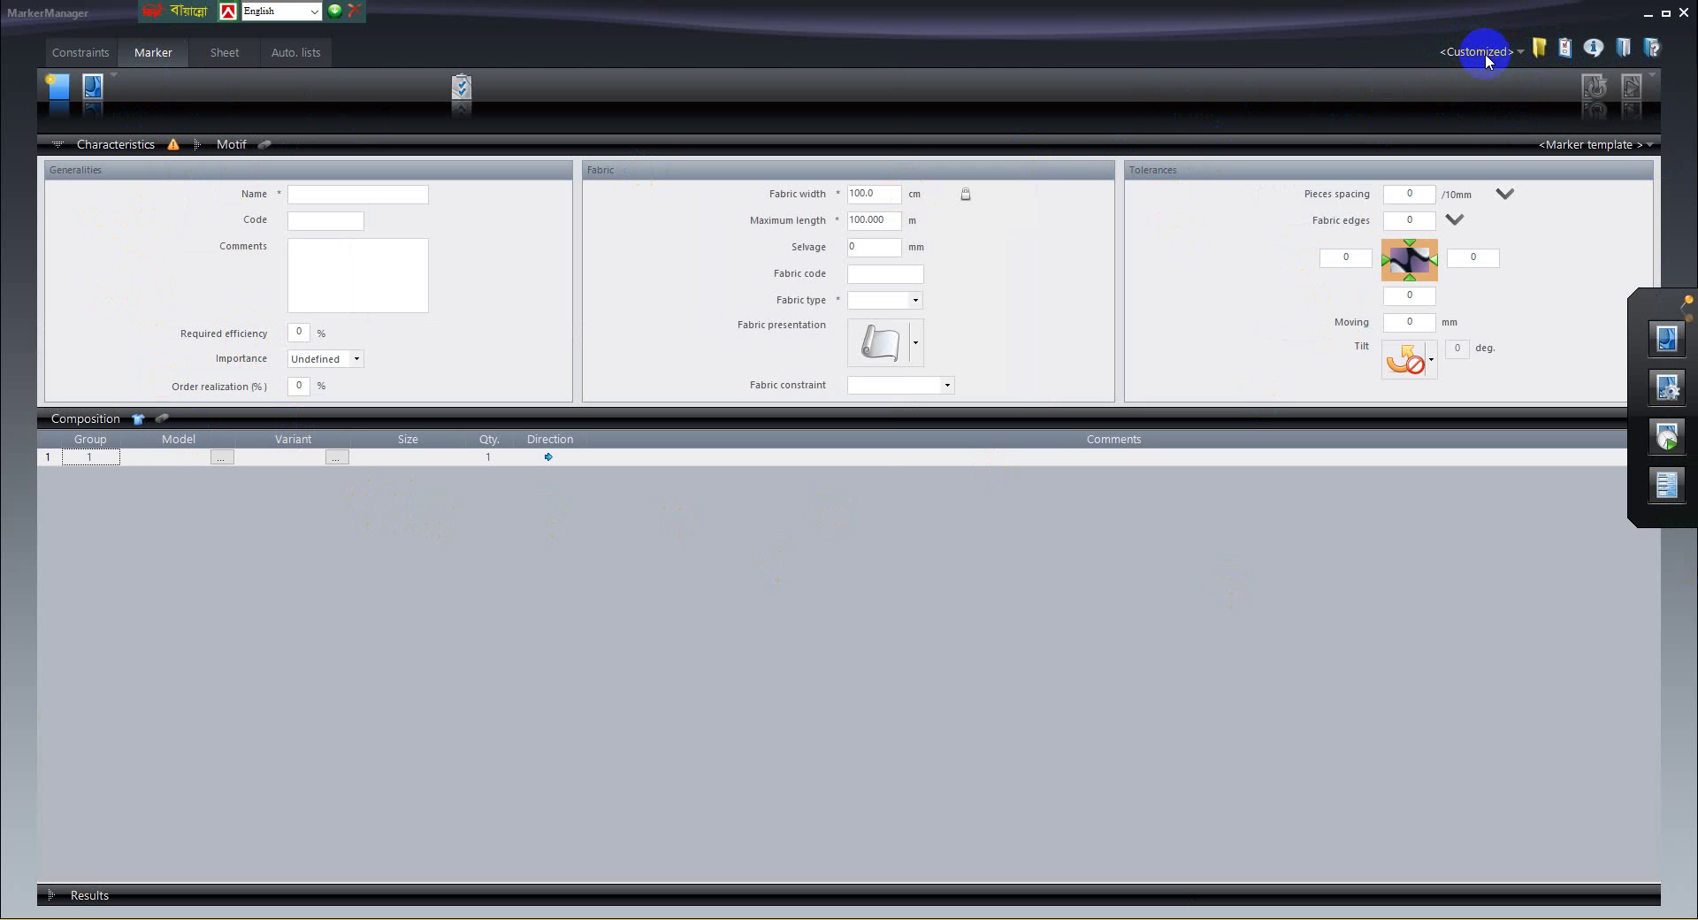
# Look over the Access paths settings, close them and minimise MarkerManager to the desktop
pyautogui.click(1540, 49)
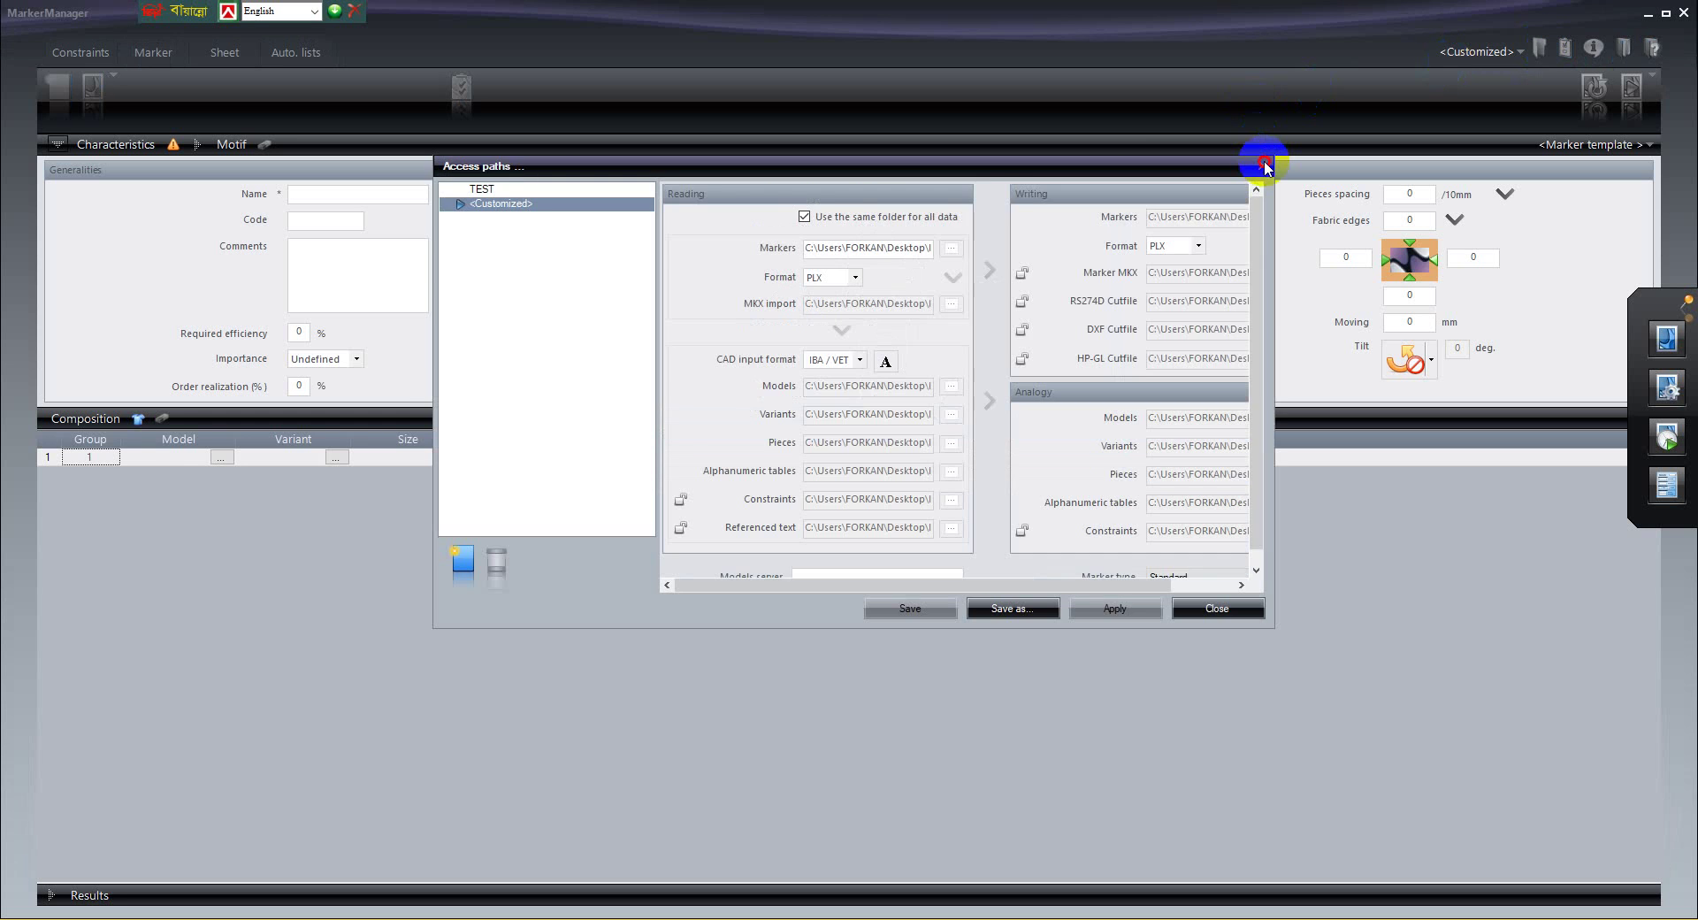
pyautogui.click(1265, 165)
pyautogui.click(1649, 17)
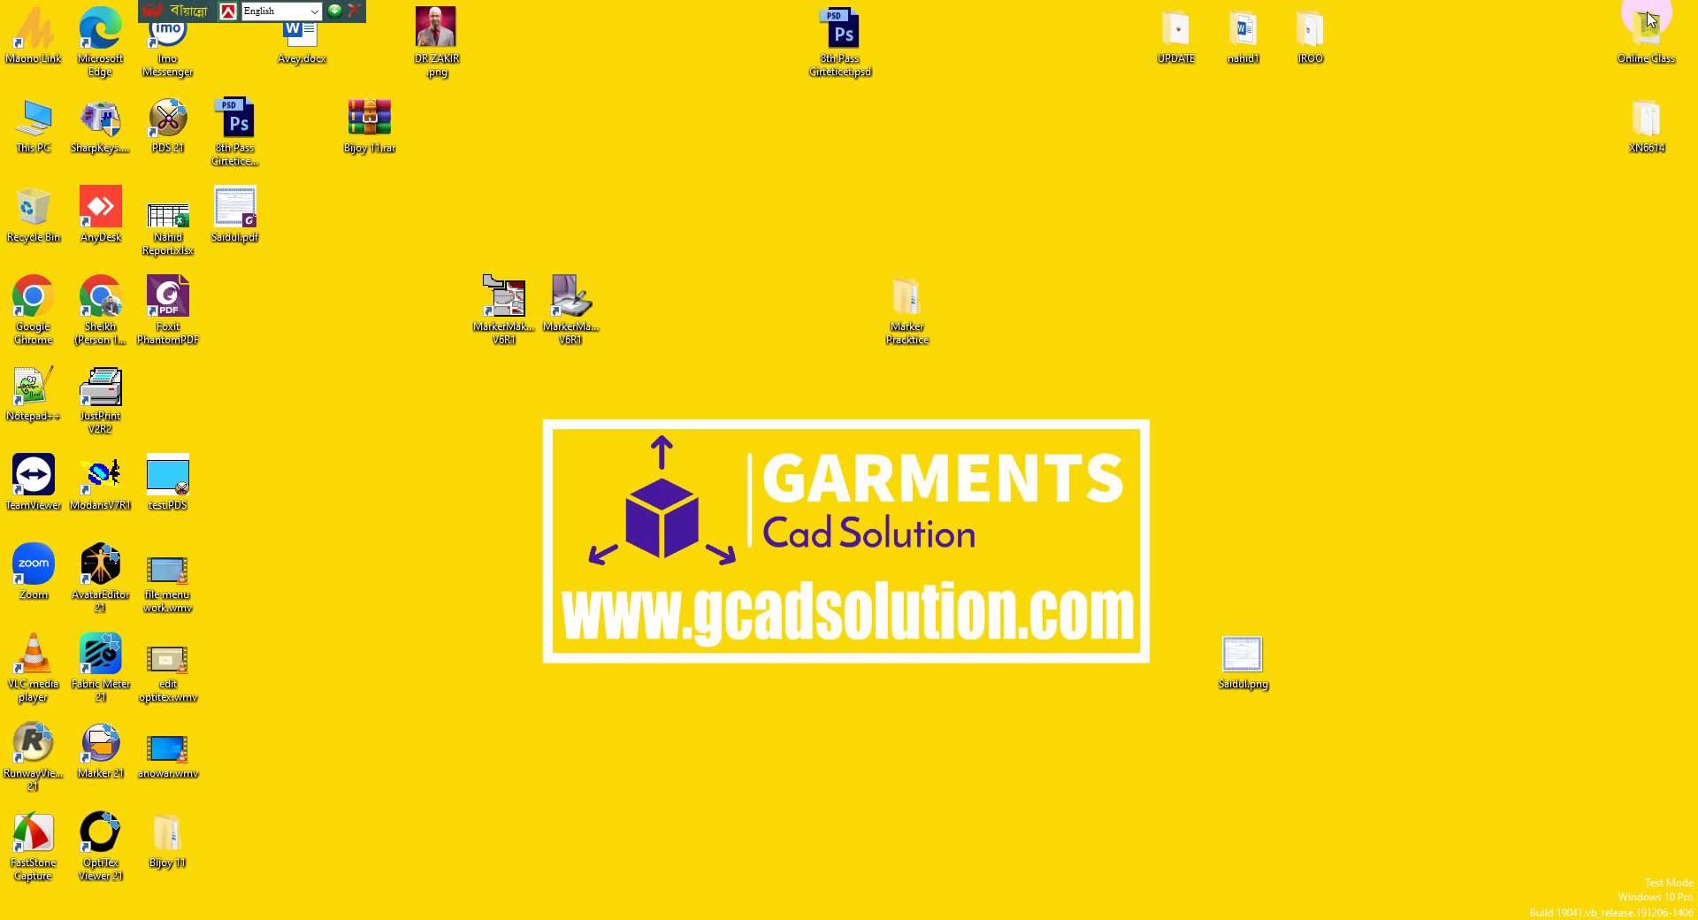
pyautogui.doubleClick(911, 309)
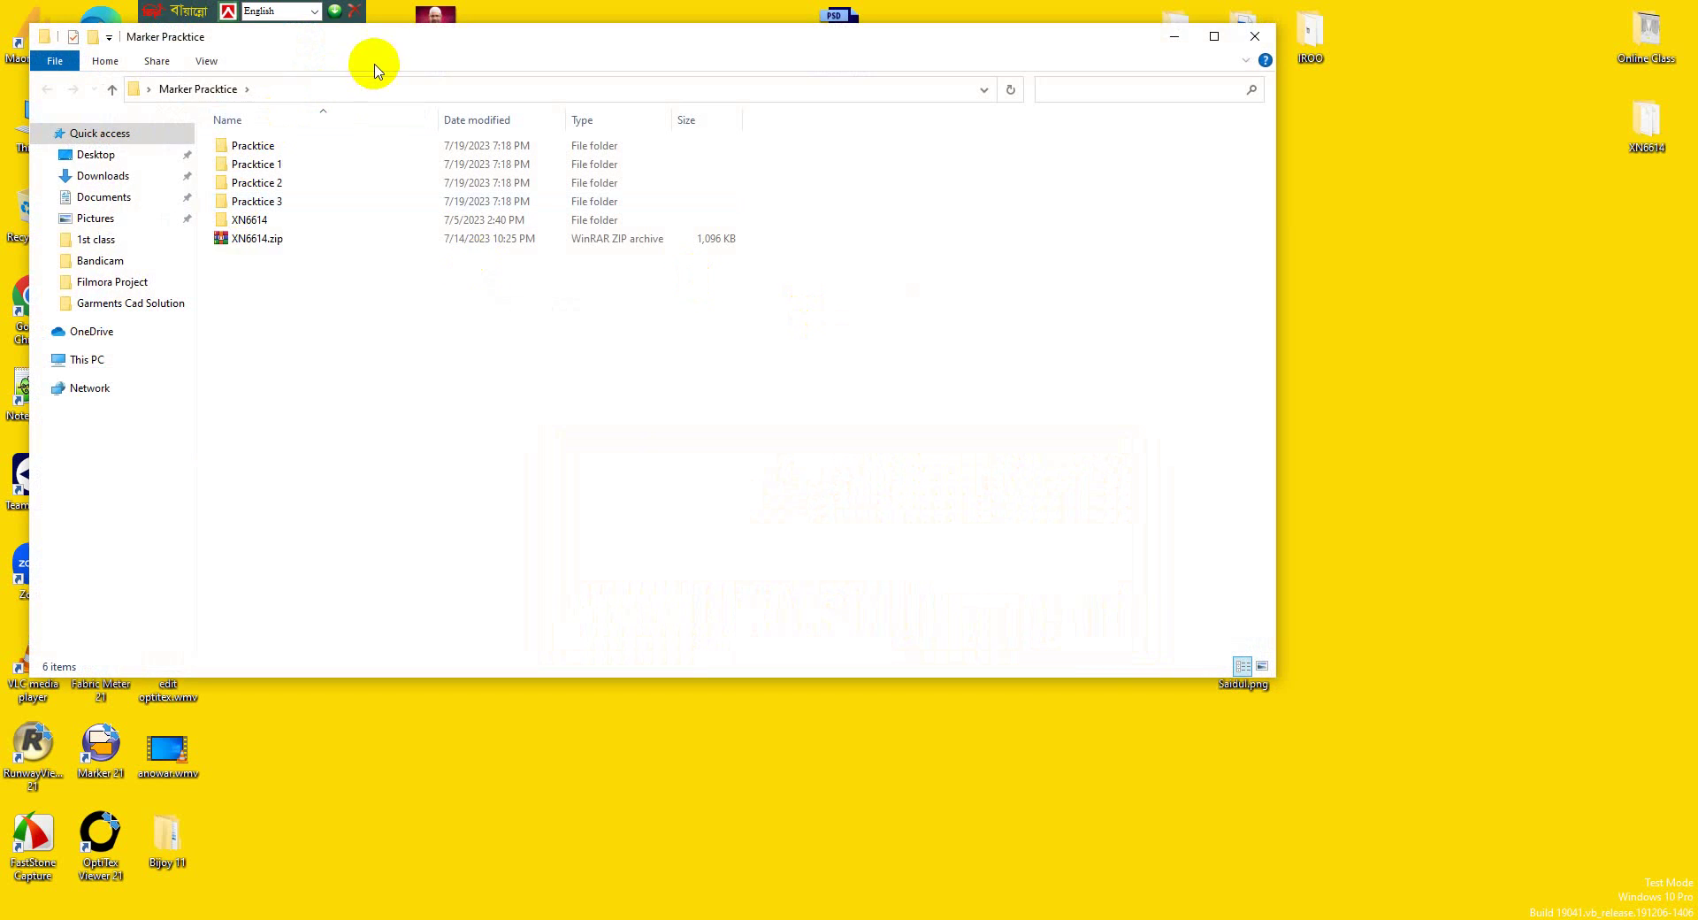
pyautogui.moveTo(400, 43); pyautogui.dragTo(538, 133)
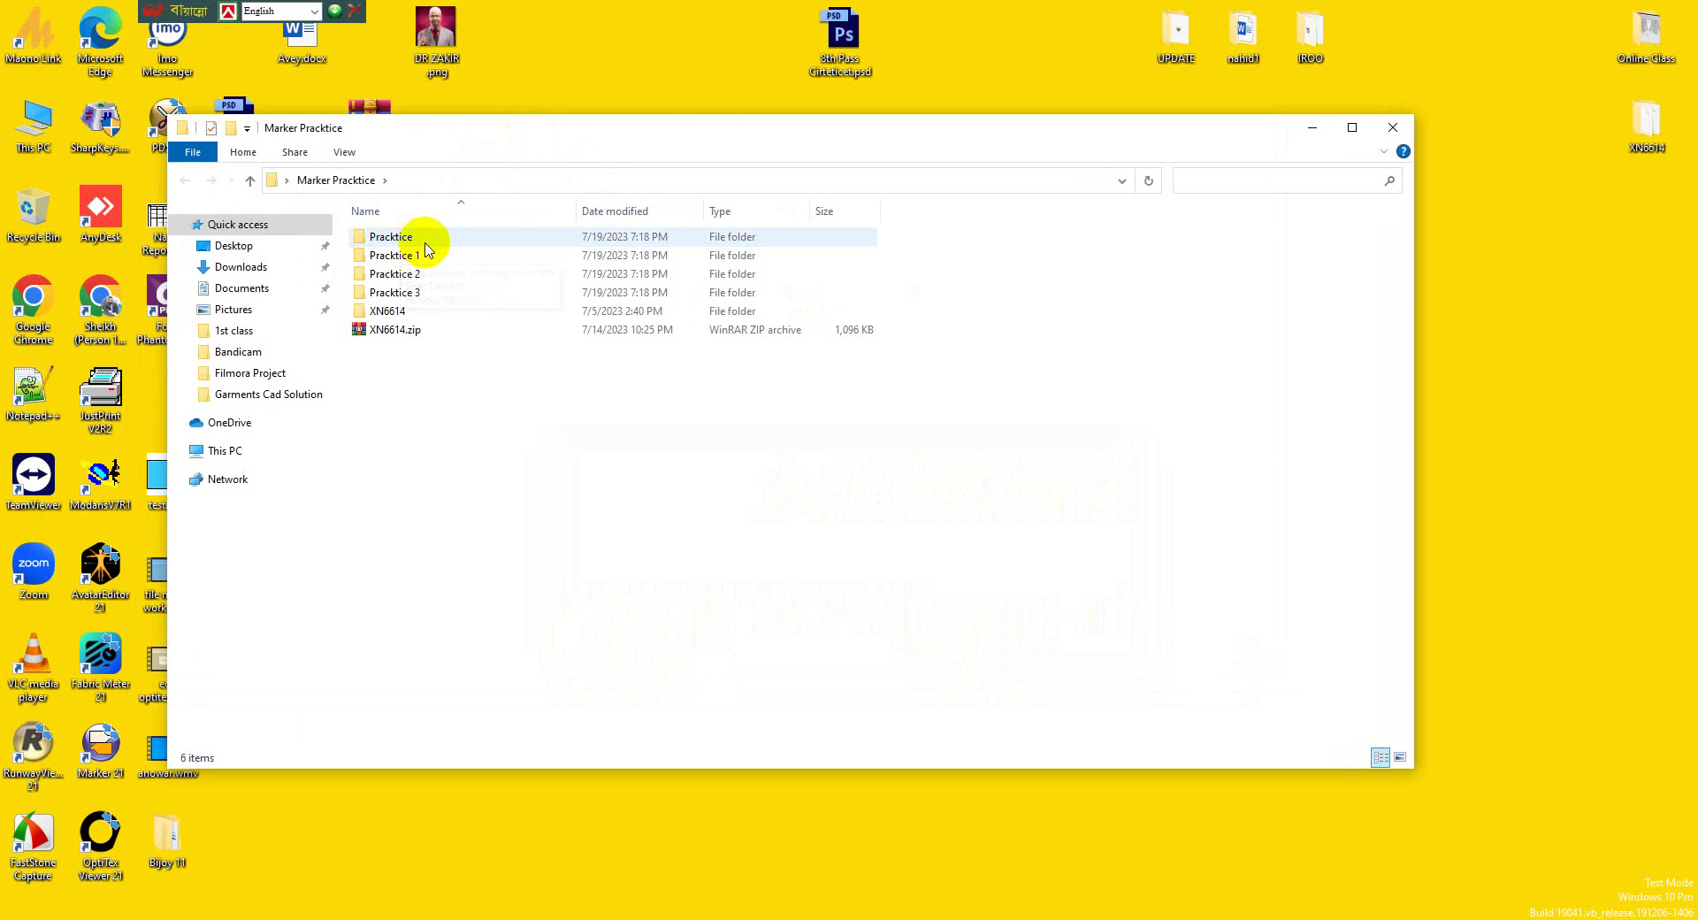
pyautogui.moveTo(387, 310)
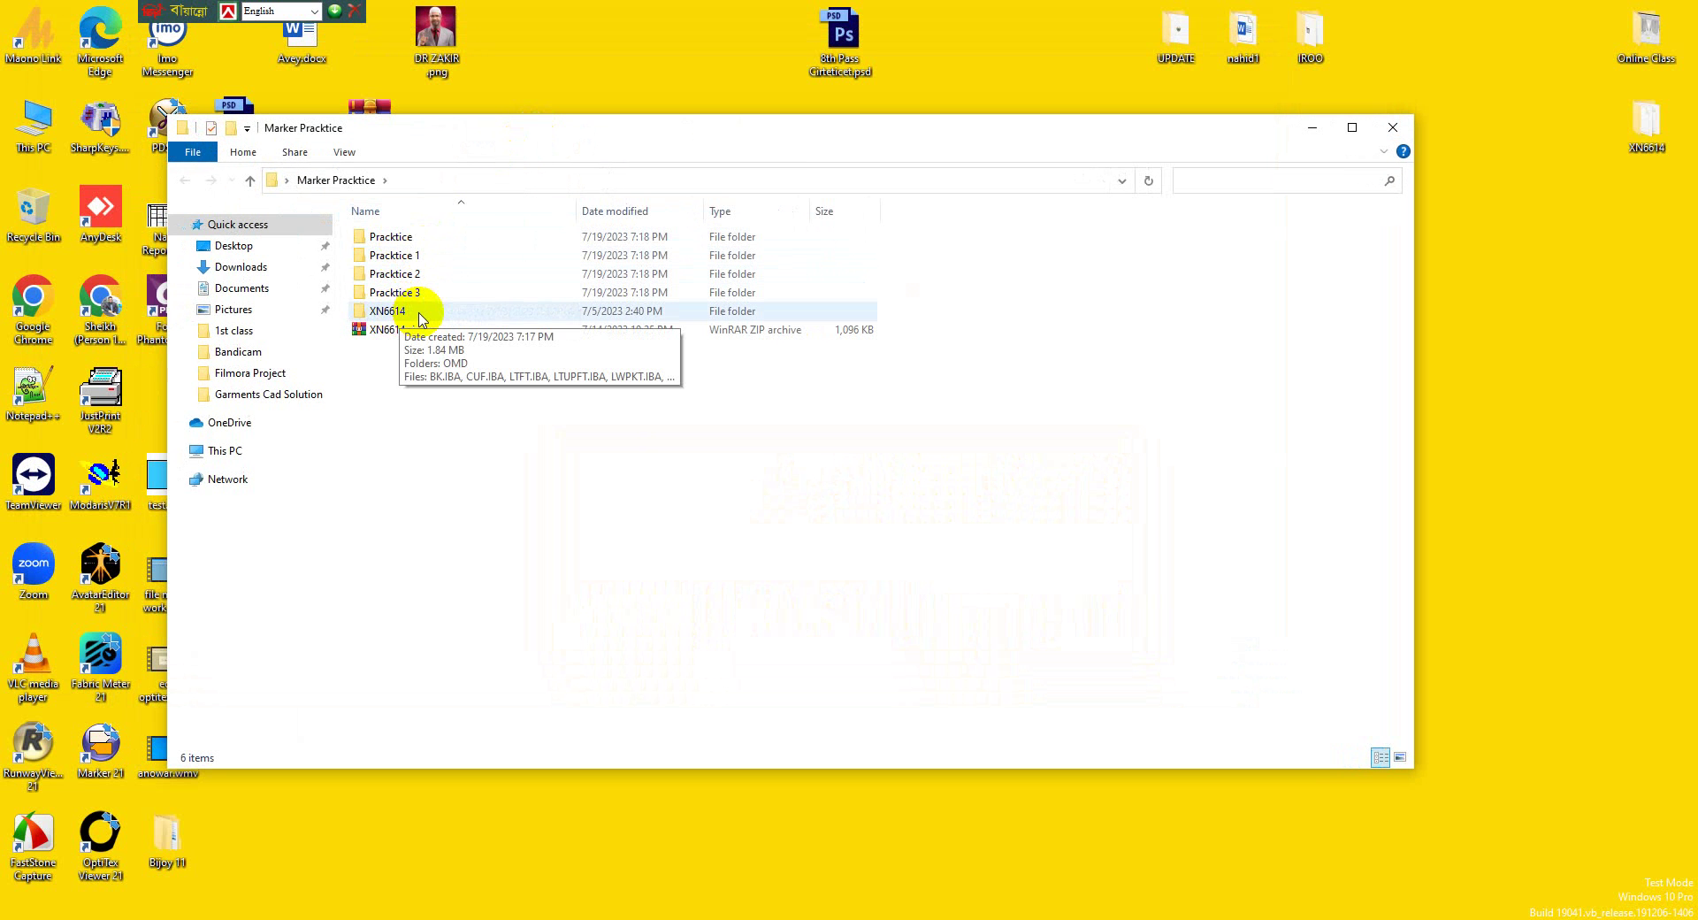
pyautogui.doubleClick(421, 313)
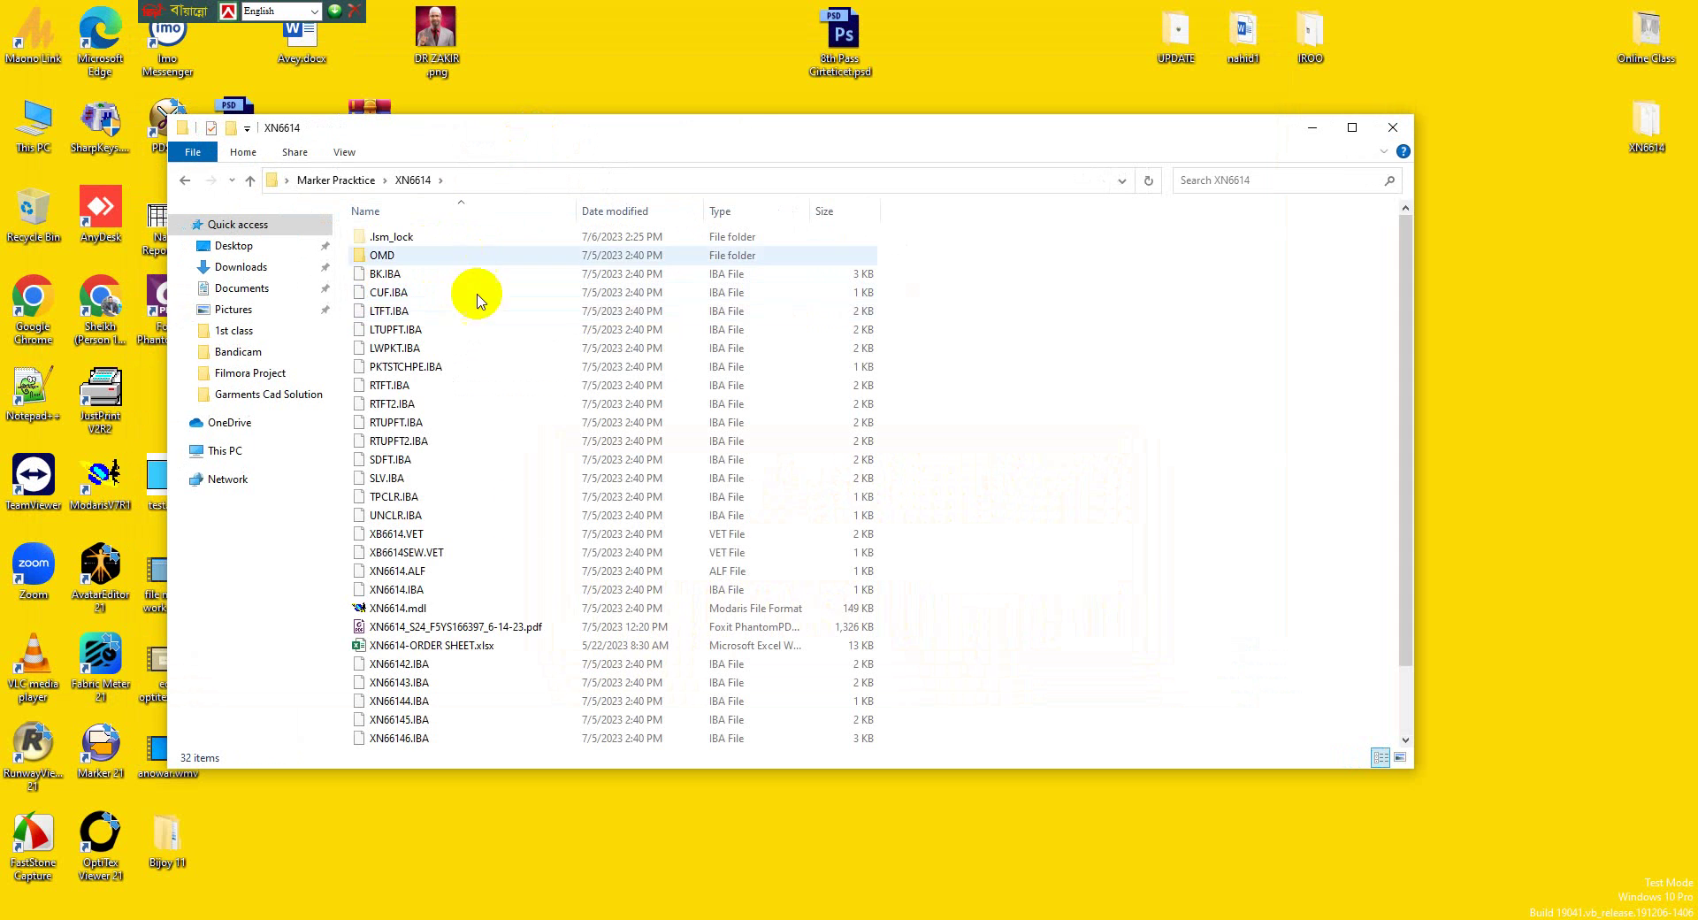
pyautogui.scroll(-2, 520, 500)
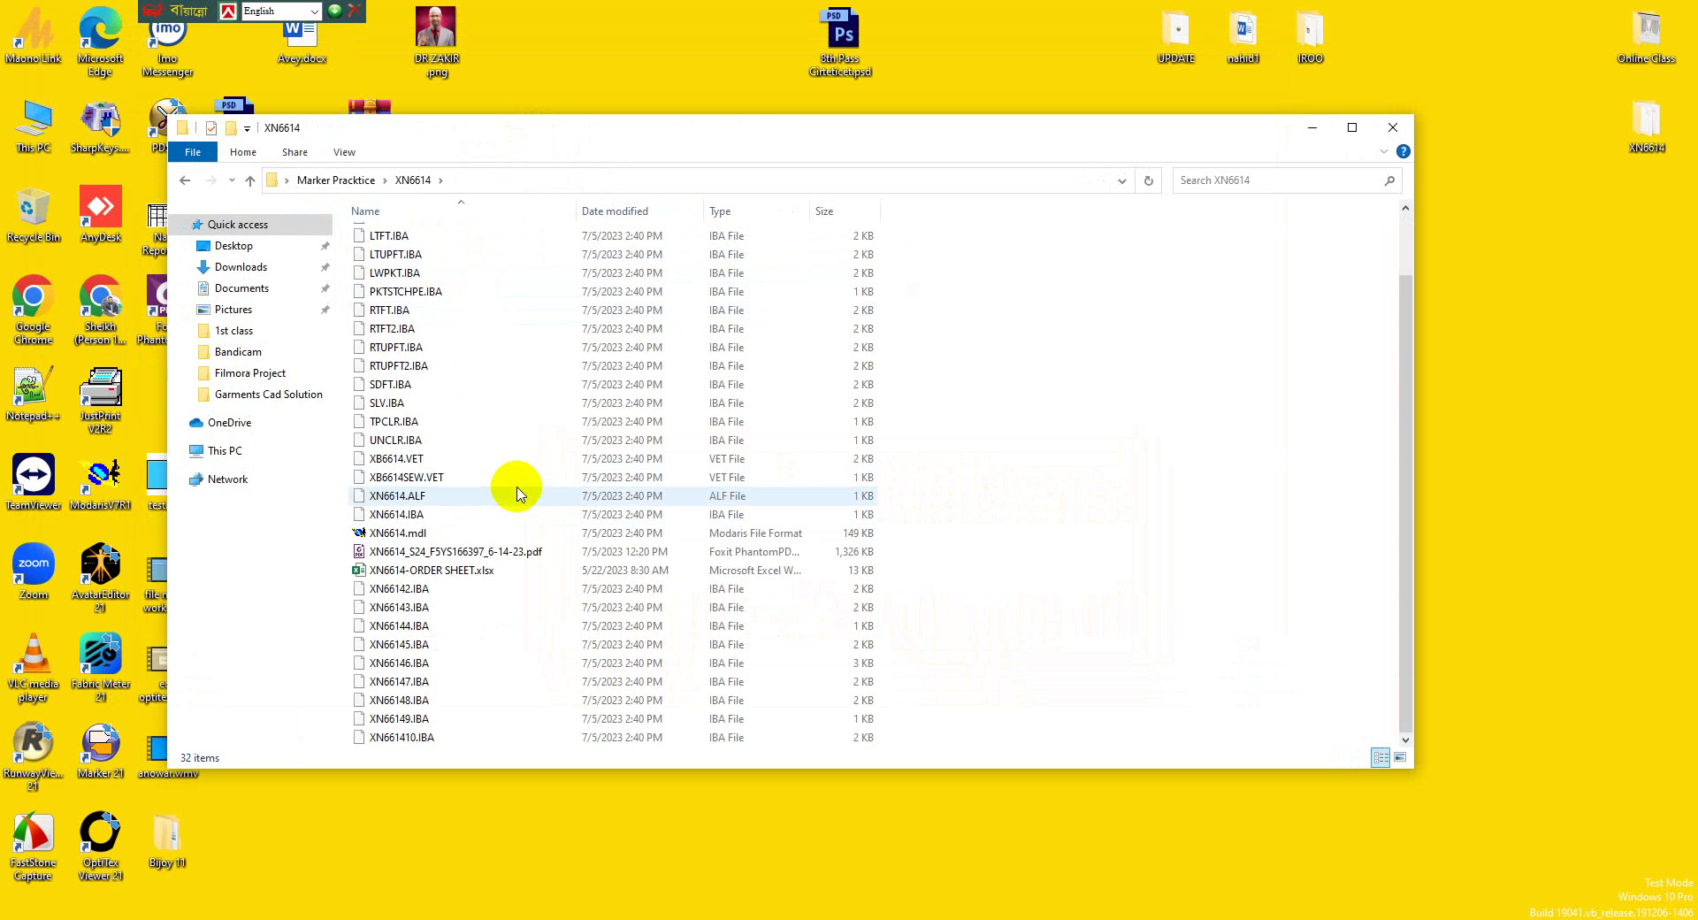
pyautogui.scroll(2, 531, 478)
pyautogui.click(1393, 128)
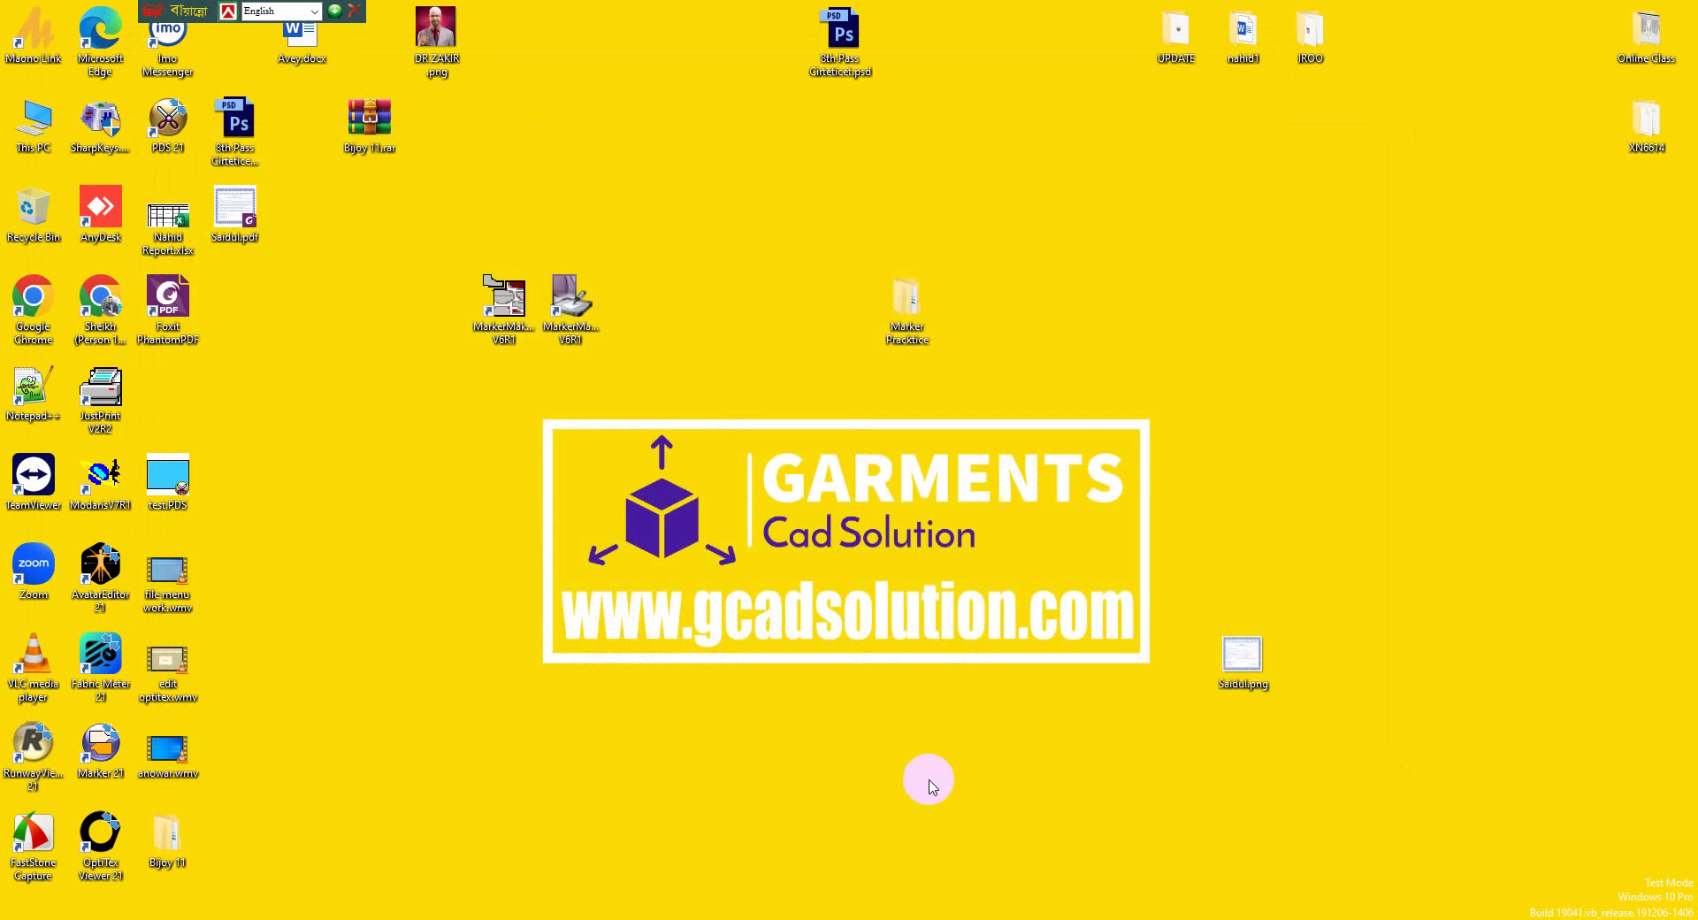
# Restore MarkerManager and open Access paths, leaving 'Use the same folder for all data' enabled
pyautogui.click(522, 911)
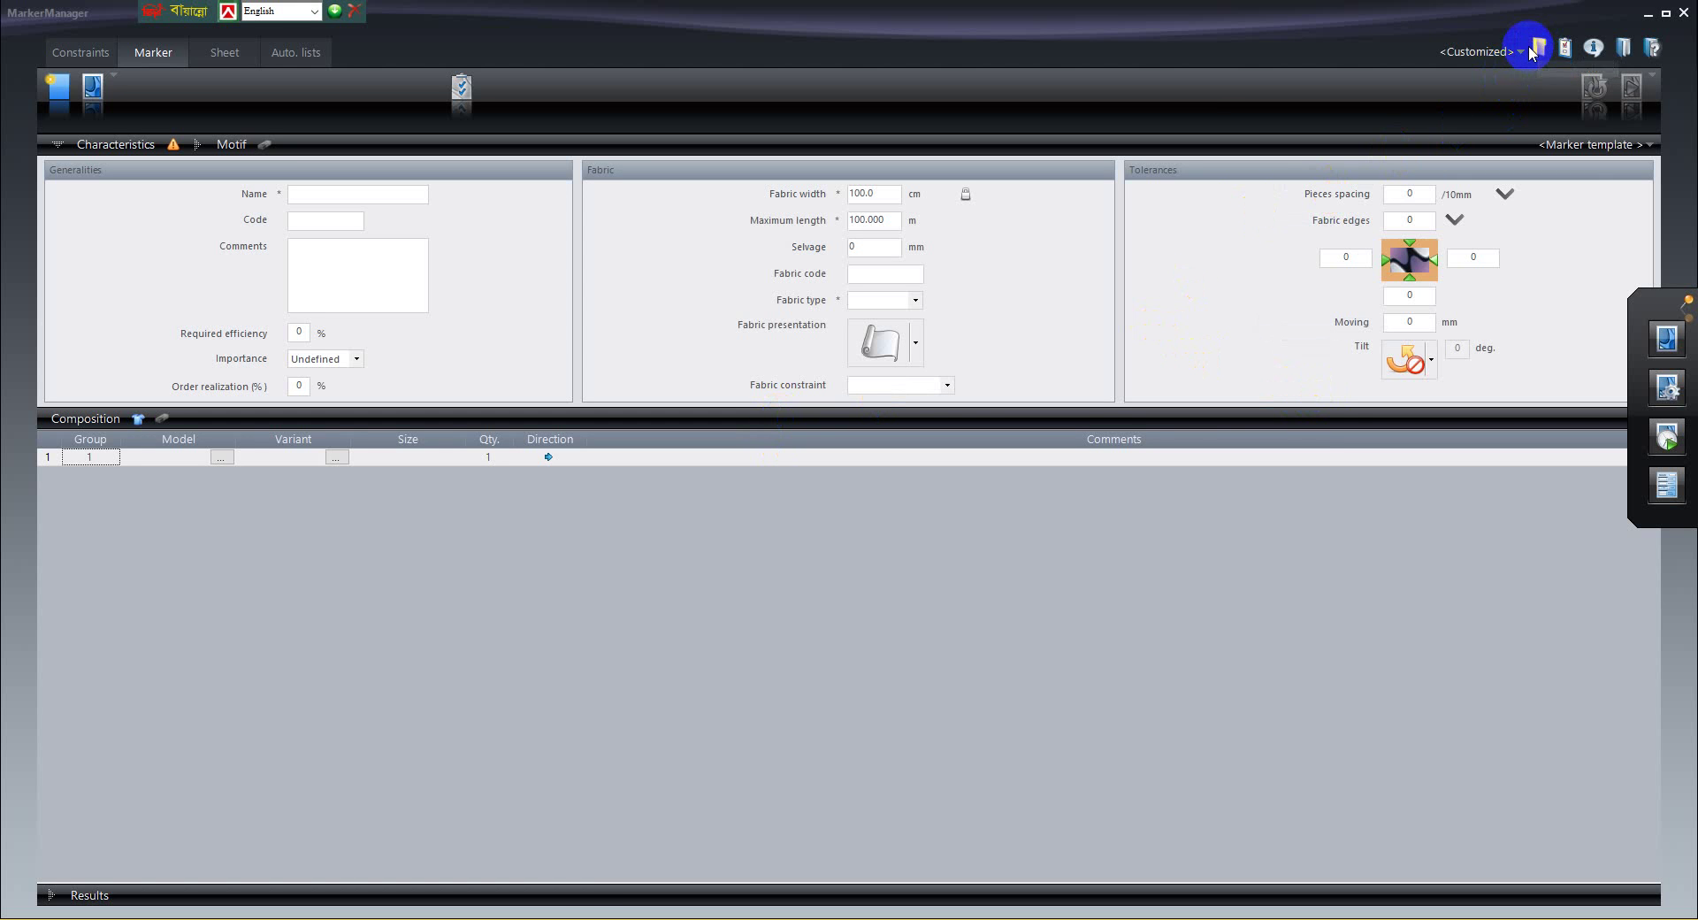
pyautogui.click(1541, 49)
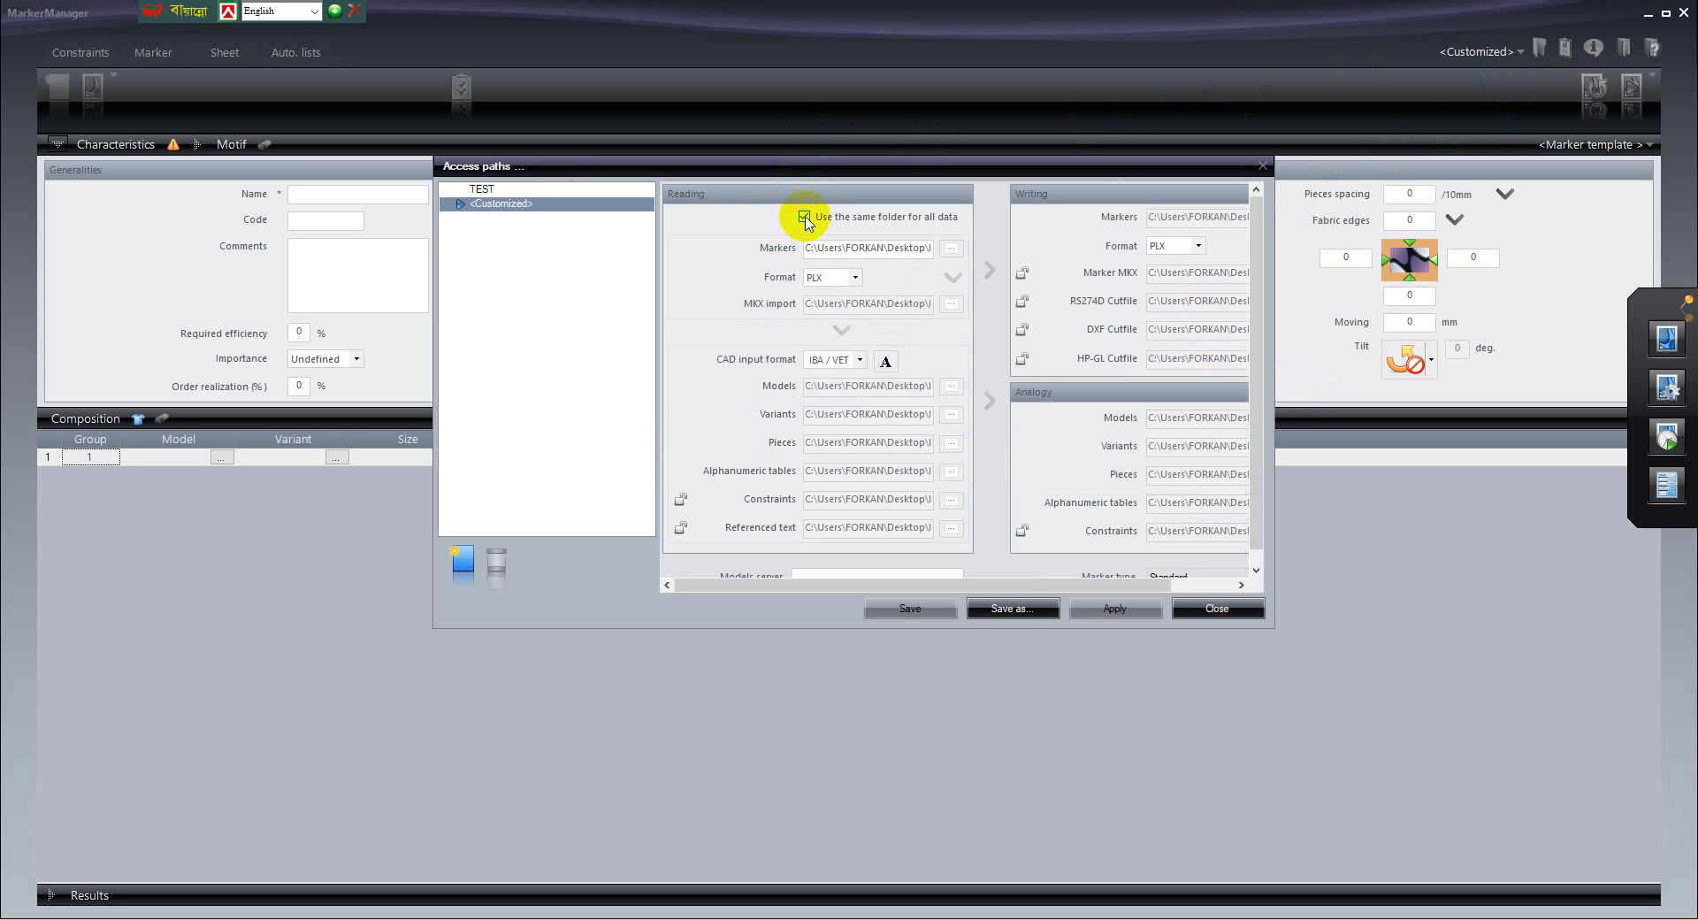
pyautogui.click(805, 217)
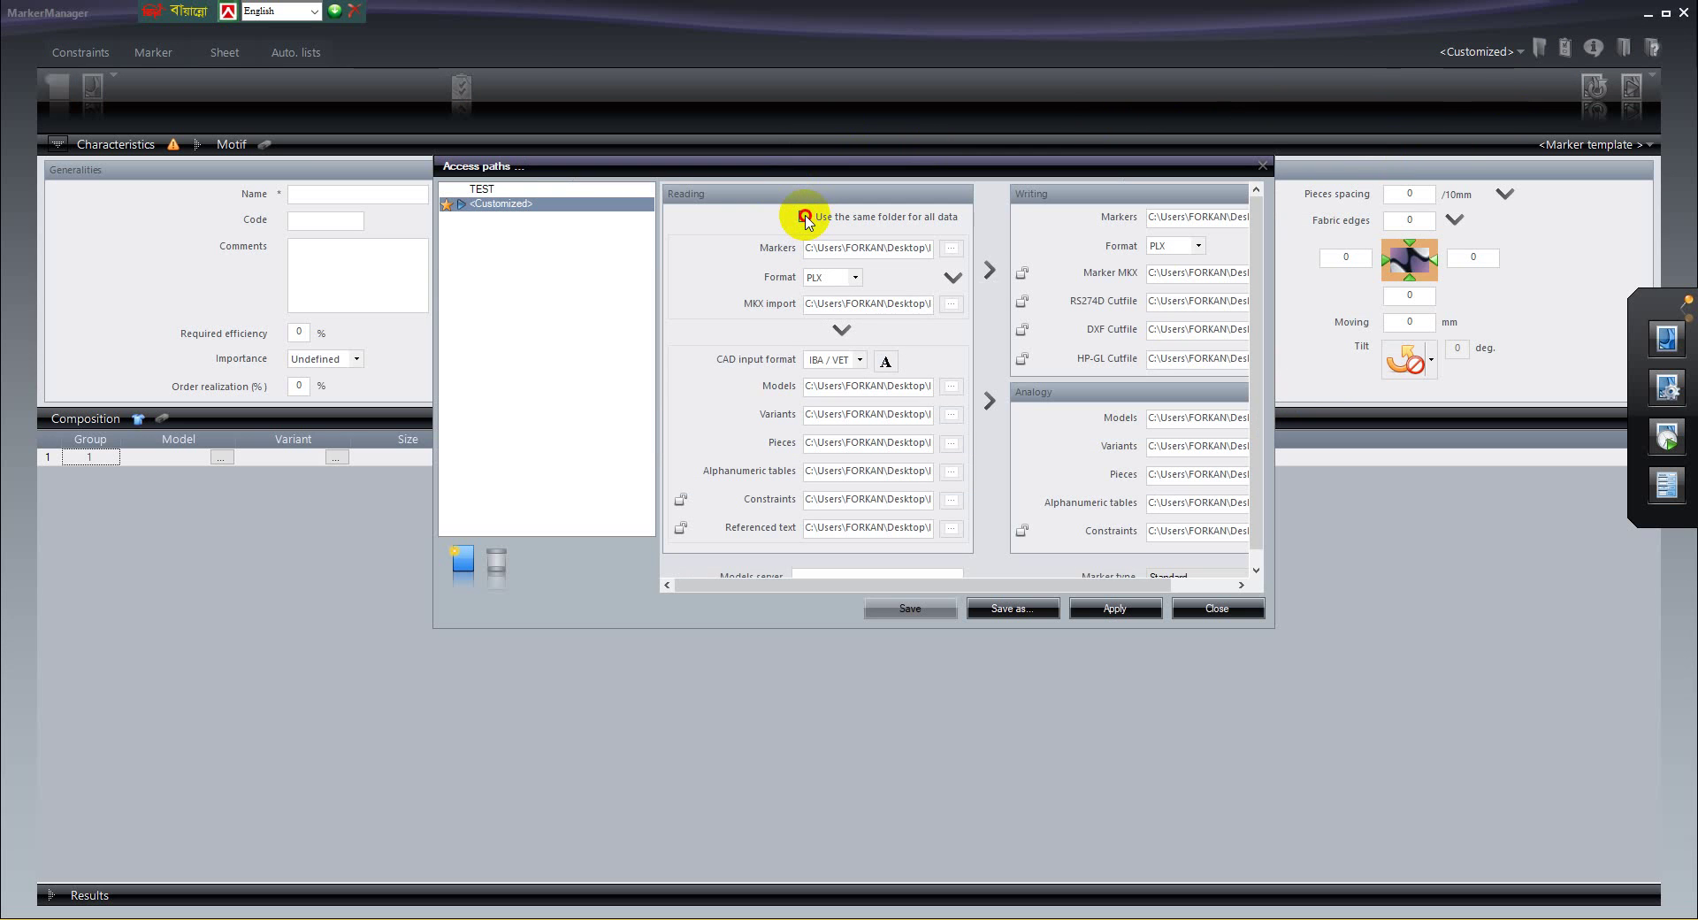
pyautogui.click(805, 217)
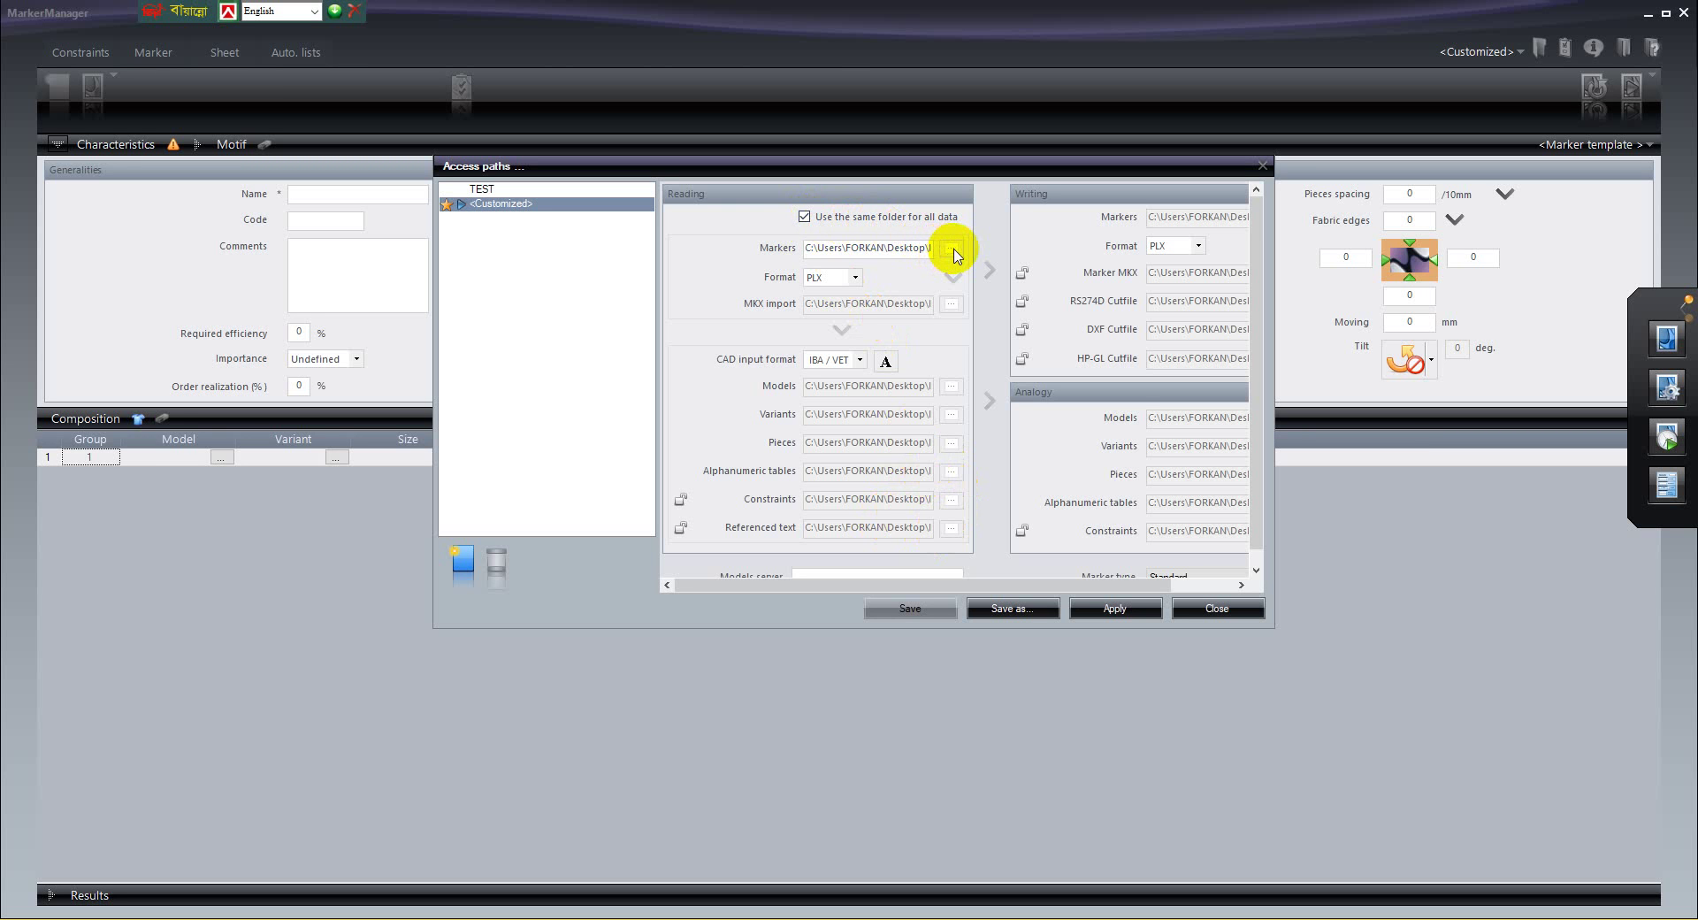
# Set the Markers path to Desktop\Marker Pracktice\XN6614, then apply and close Access paths
pyautogui.click(952, 248)
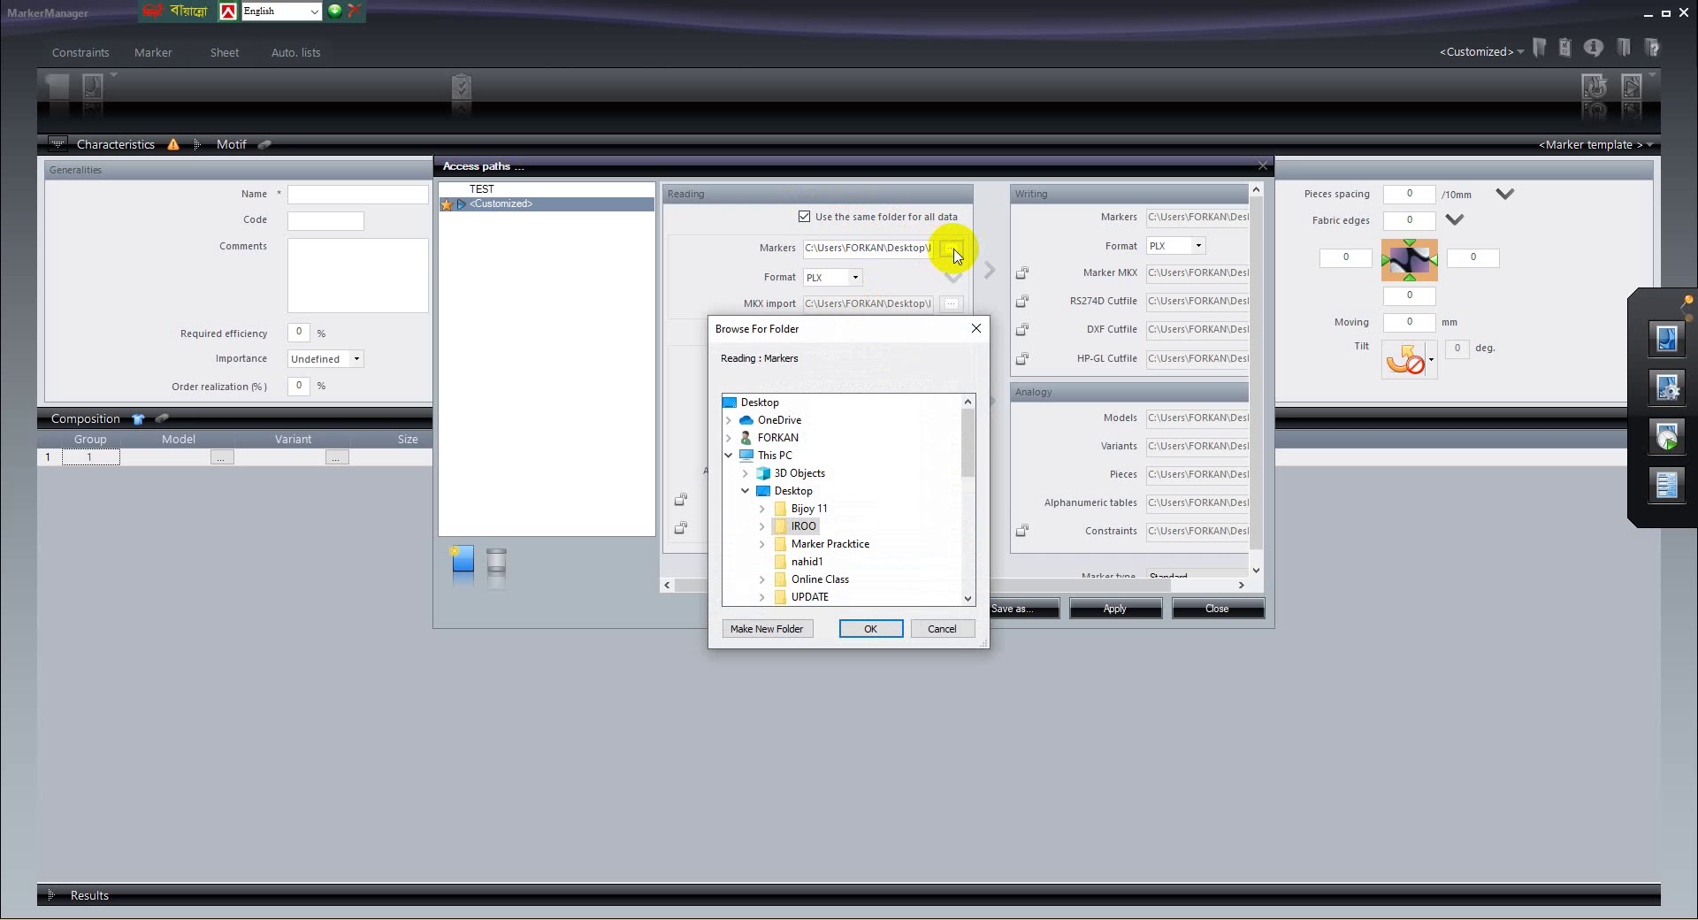
pyautogui.moveTo(968, 442); pyautogui.dragTo(965, 463)
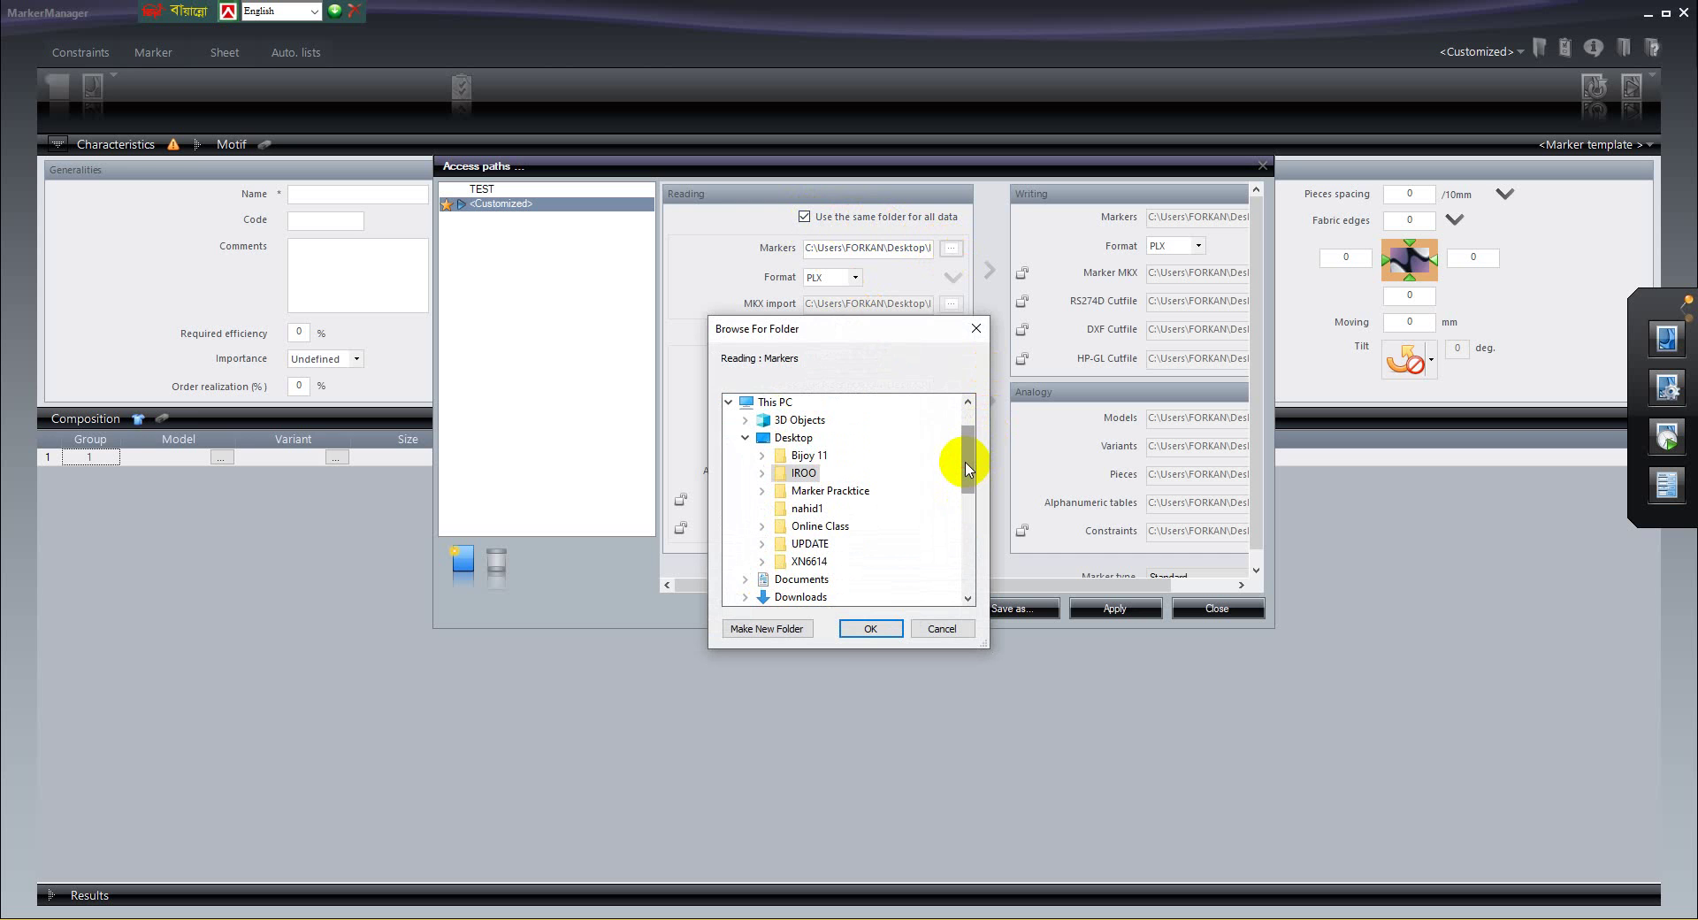
pyautogui.click(744, 437)
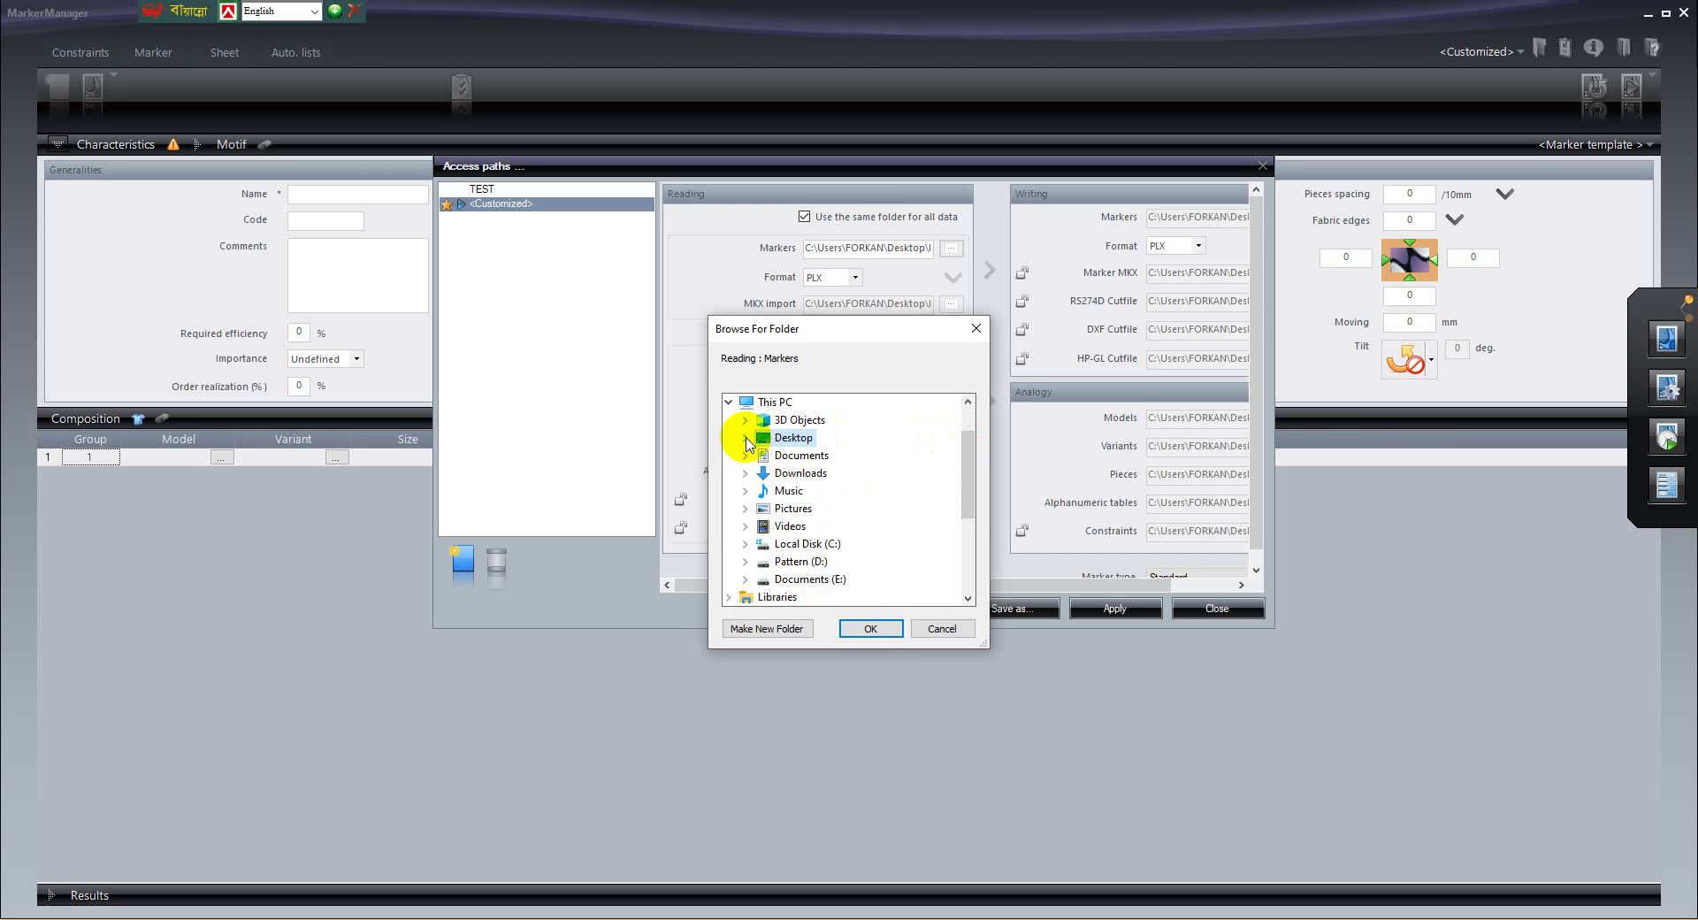
pyautogui.scroll(-1, 957, 464)
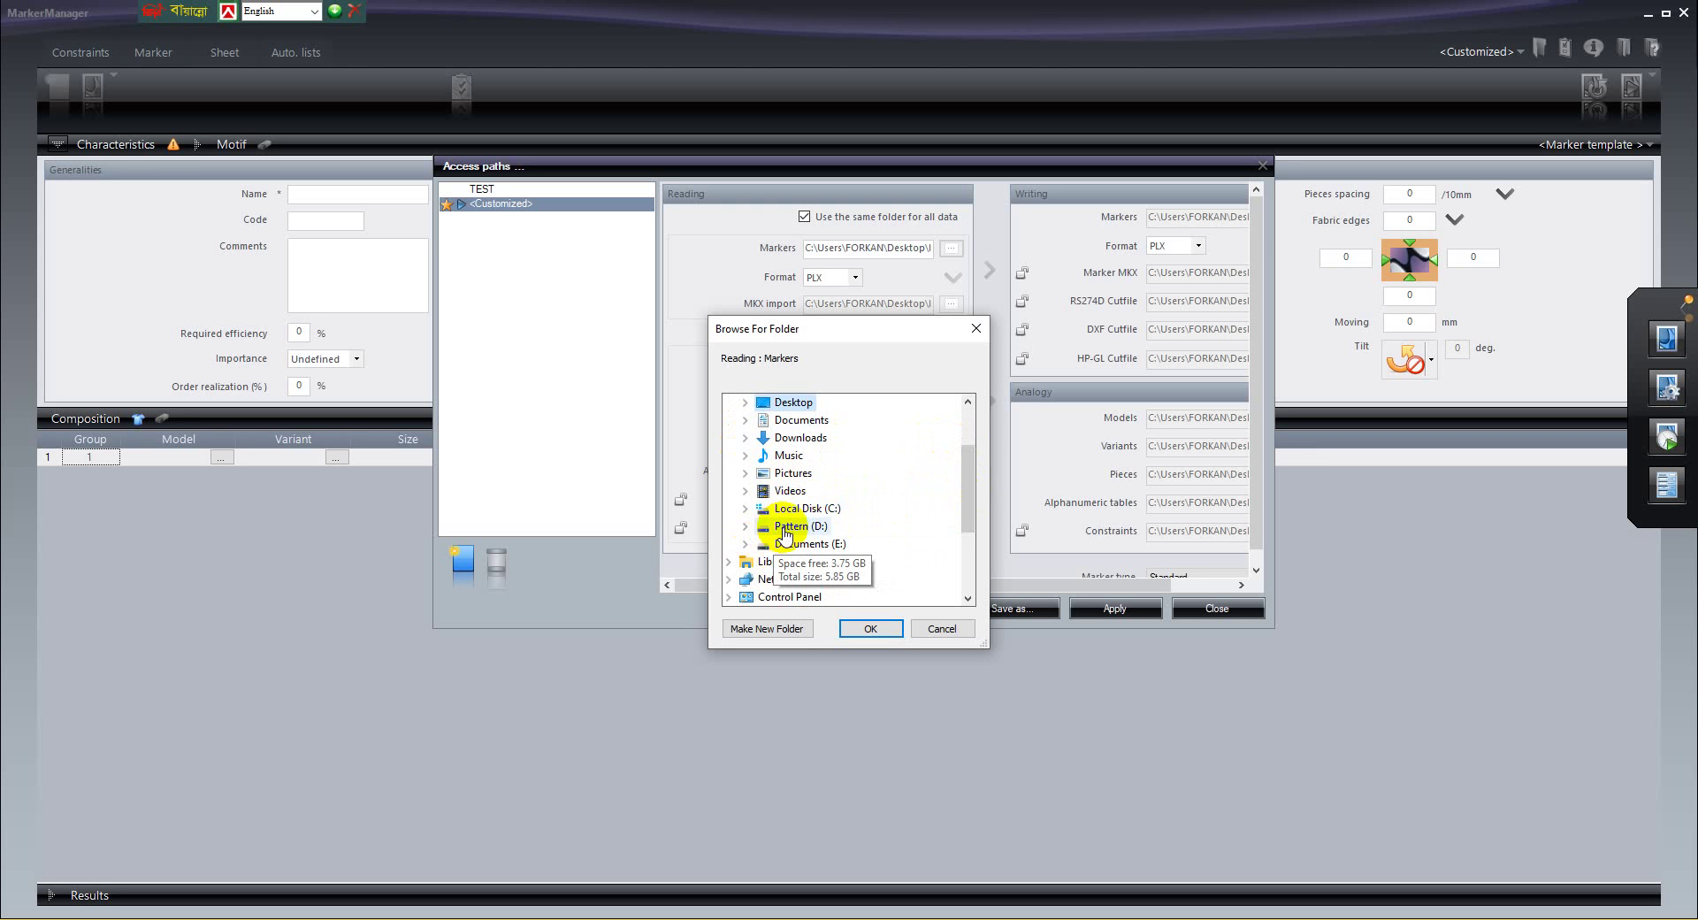
pyautogui.scroll(1, 786, 527)
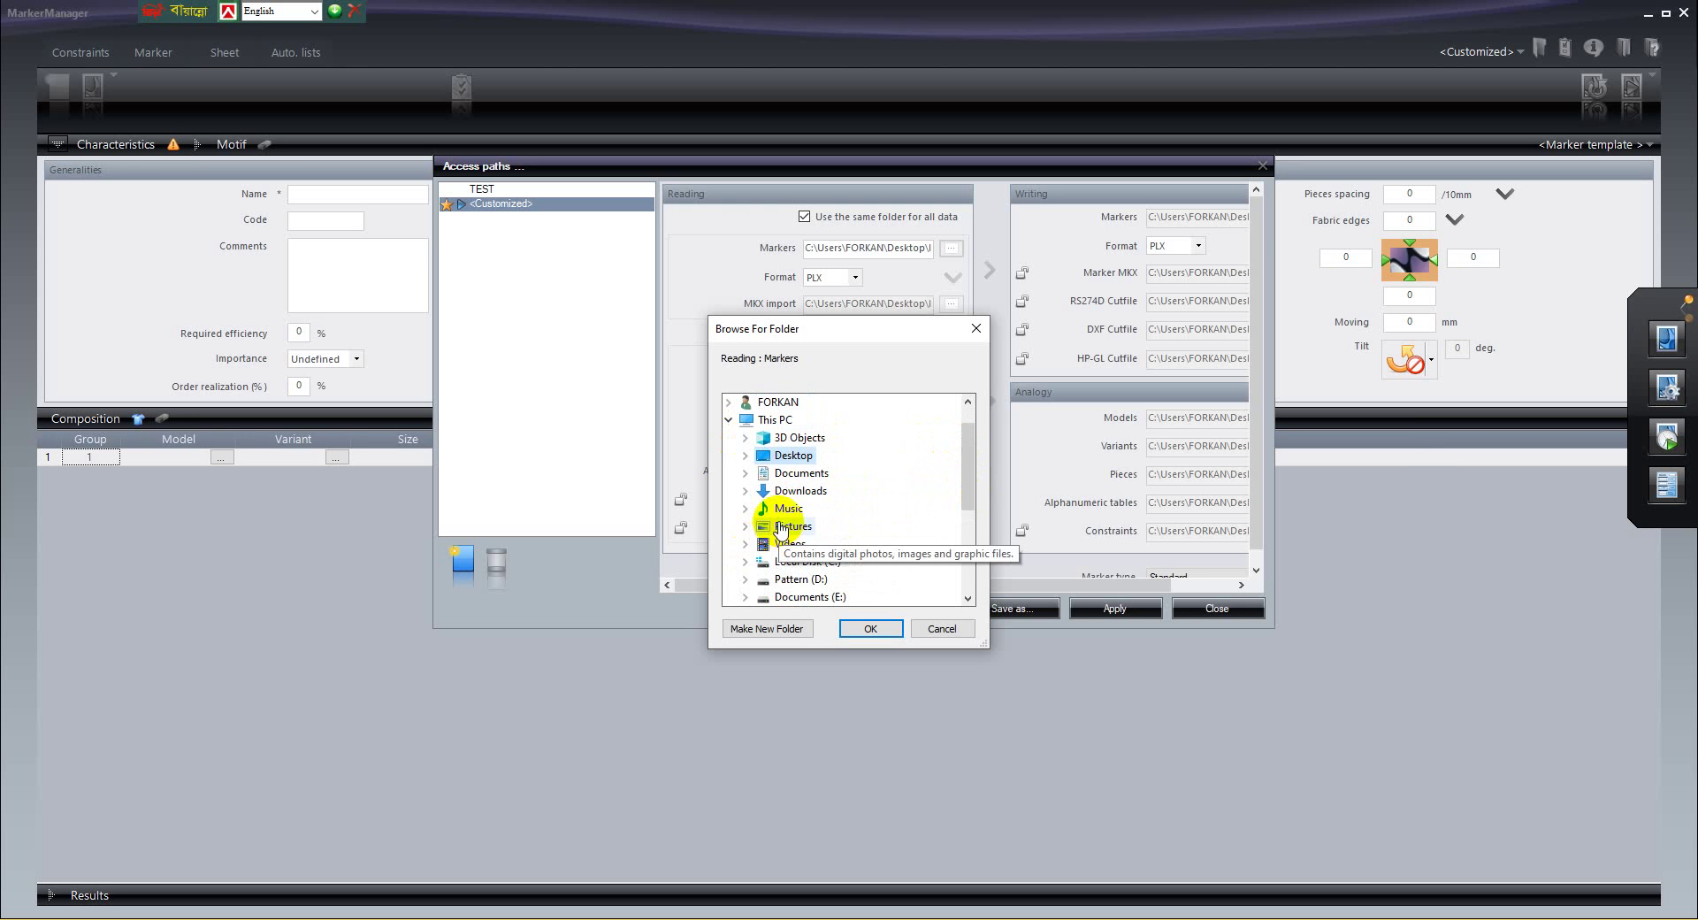
pyautogui.click(746, 458)
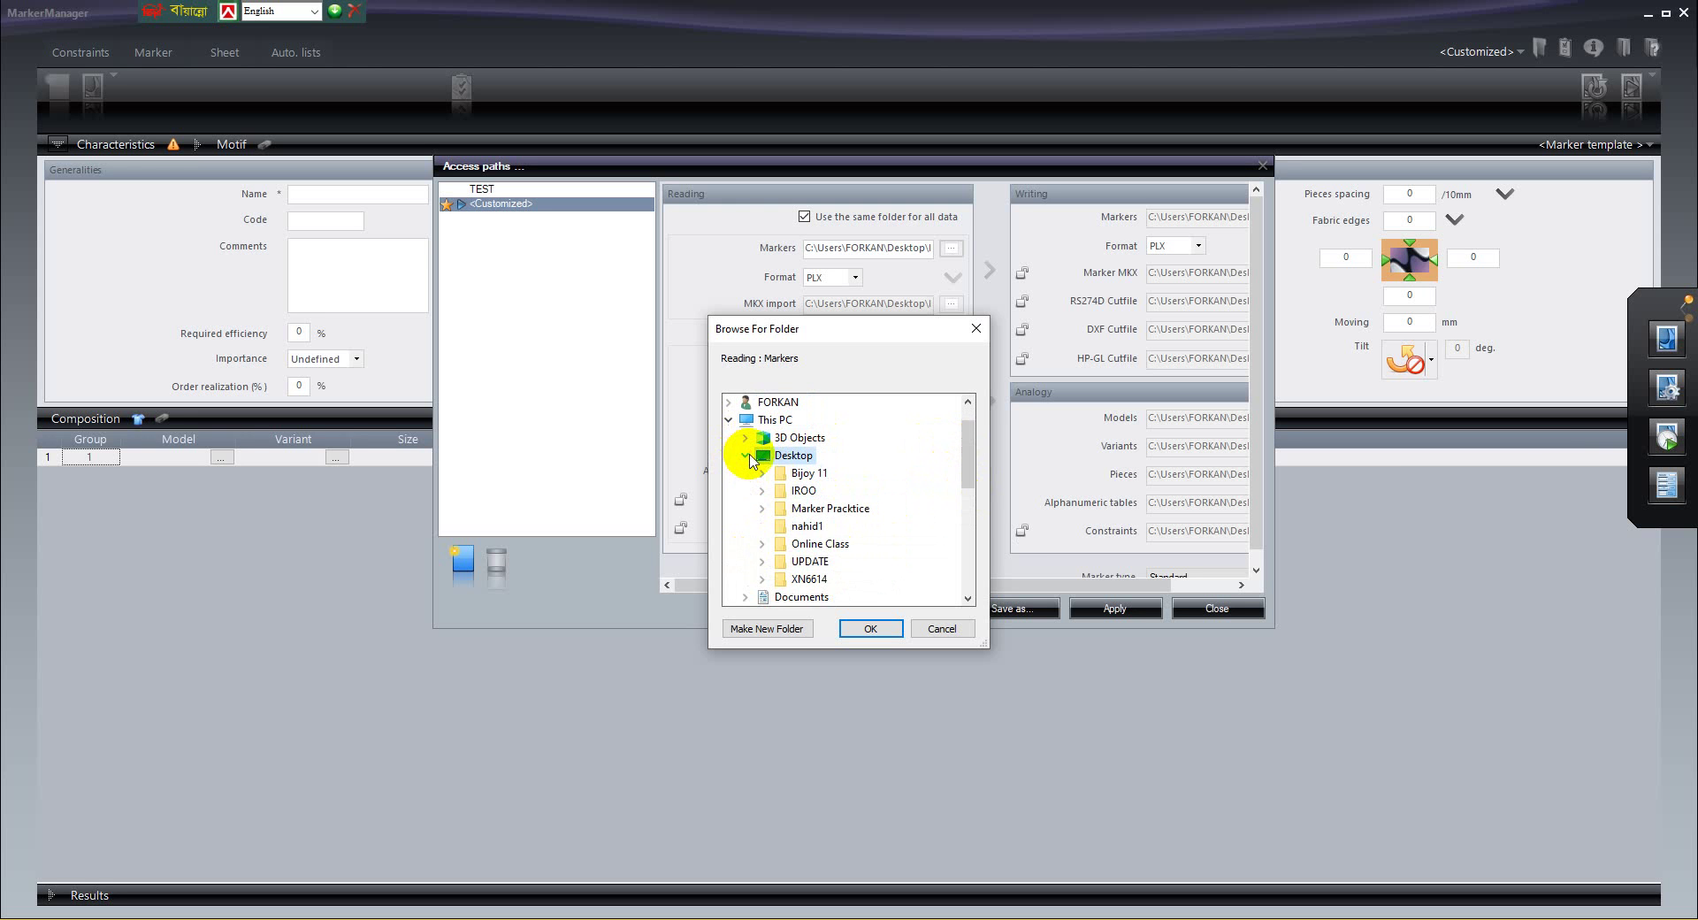
pyautogui.moveTo(966, 445); pyautogui.dragTo(939, 468)
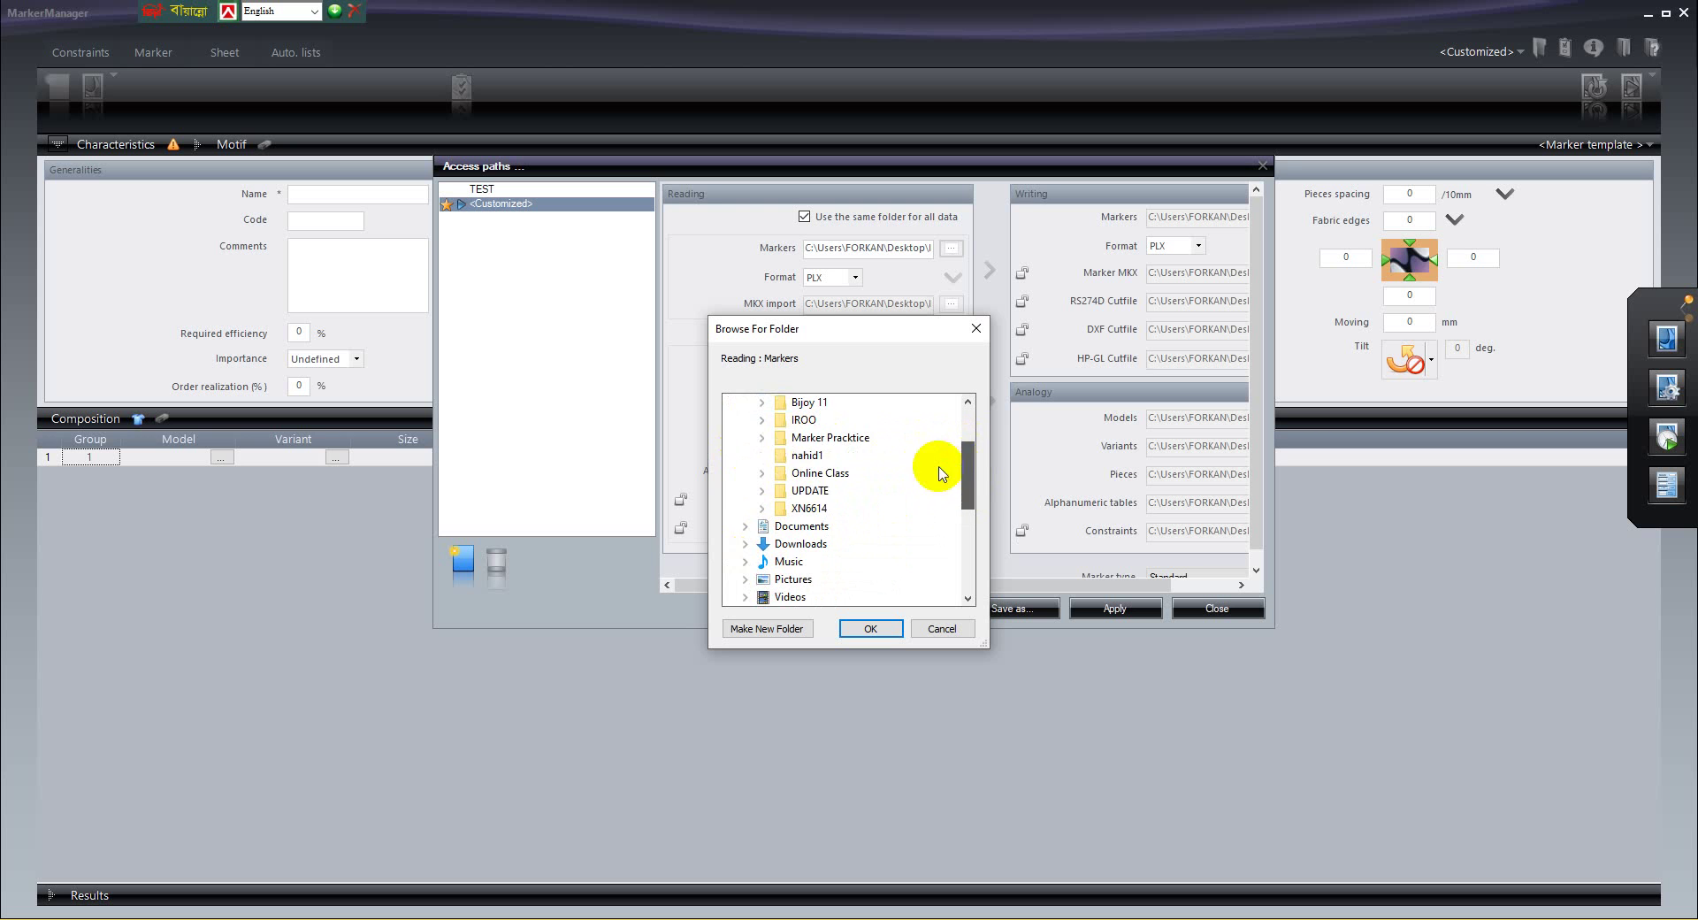
pyautogui.click(761, 439)
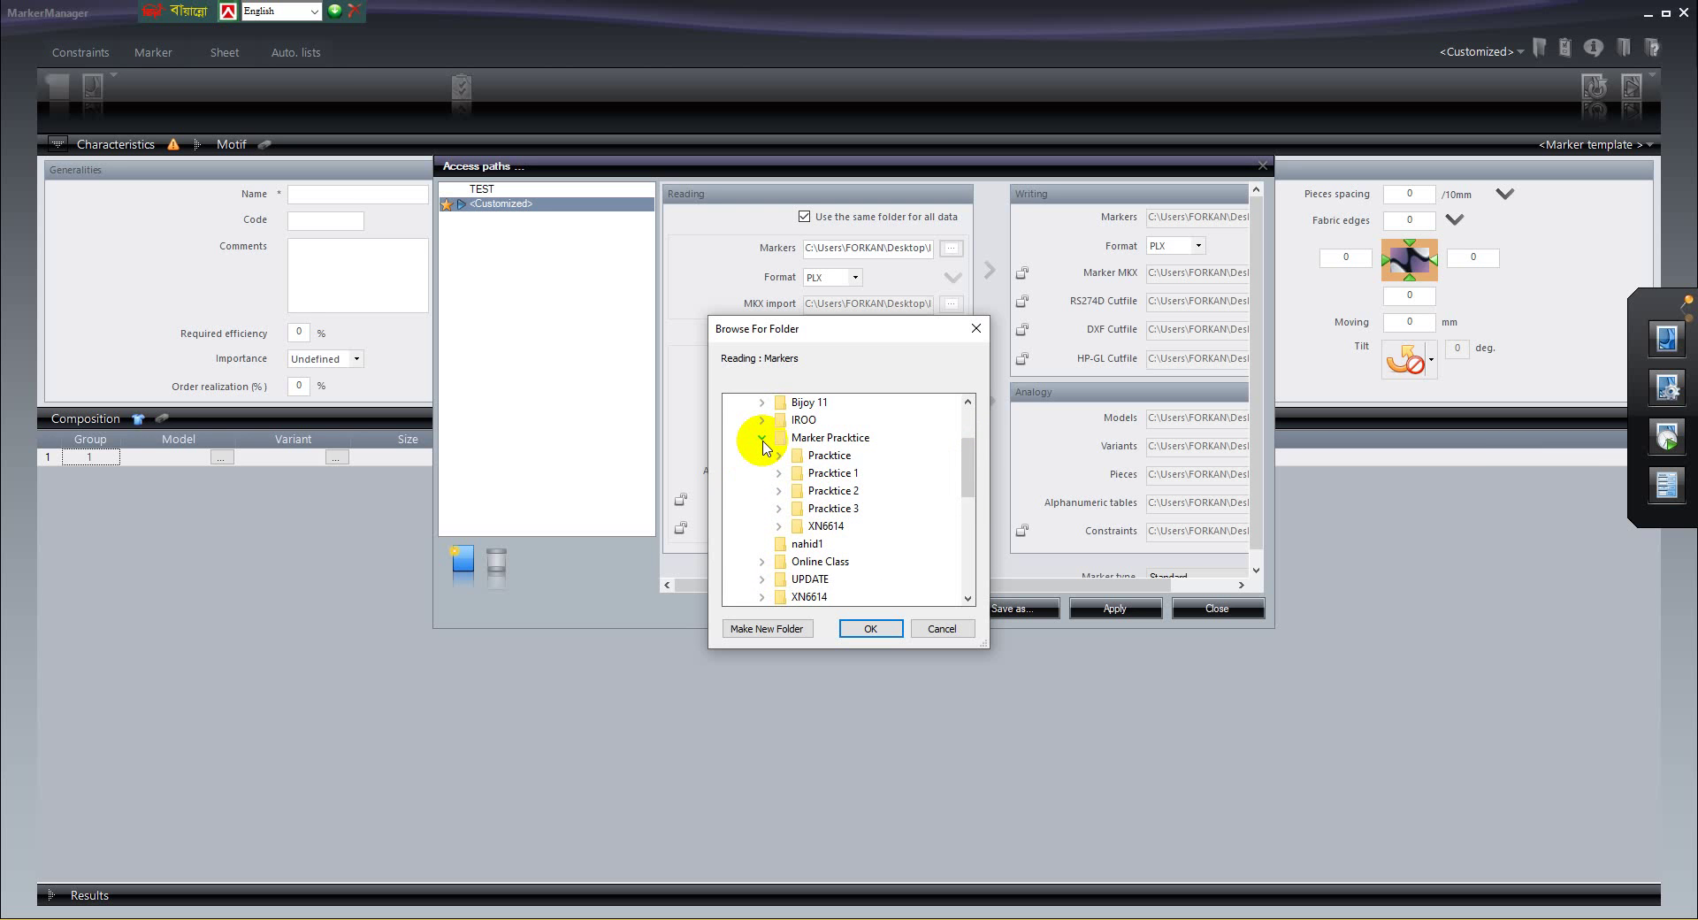
pyautogui.moveTo(967, 455); pyautogui.dragTo(969, 460)
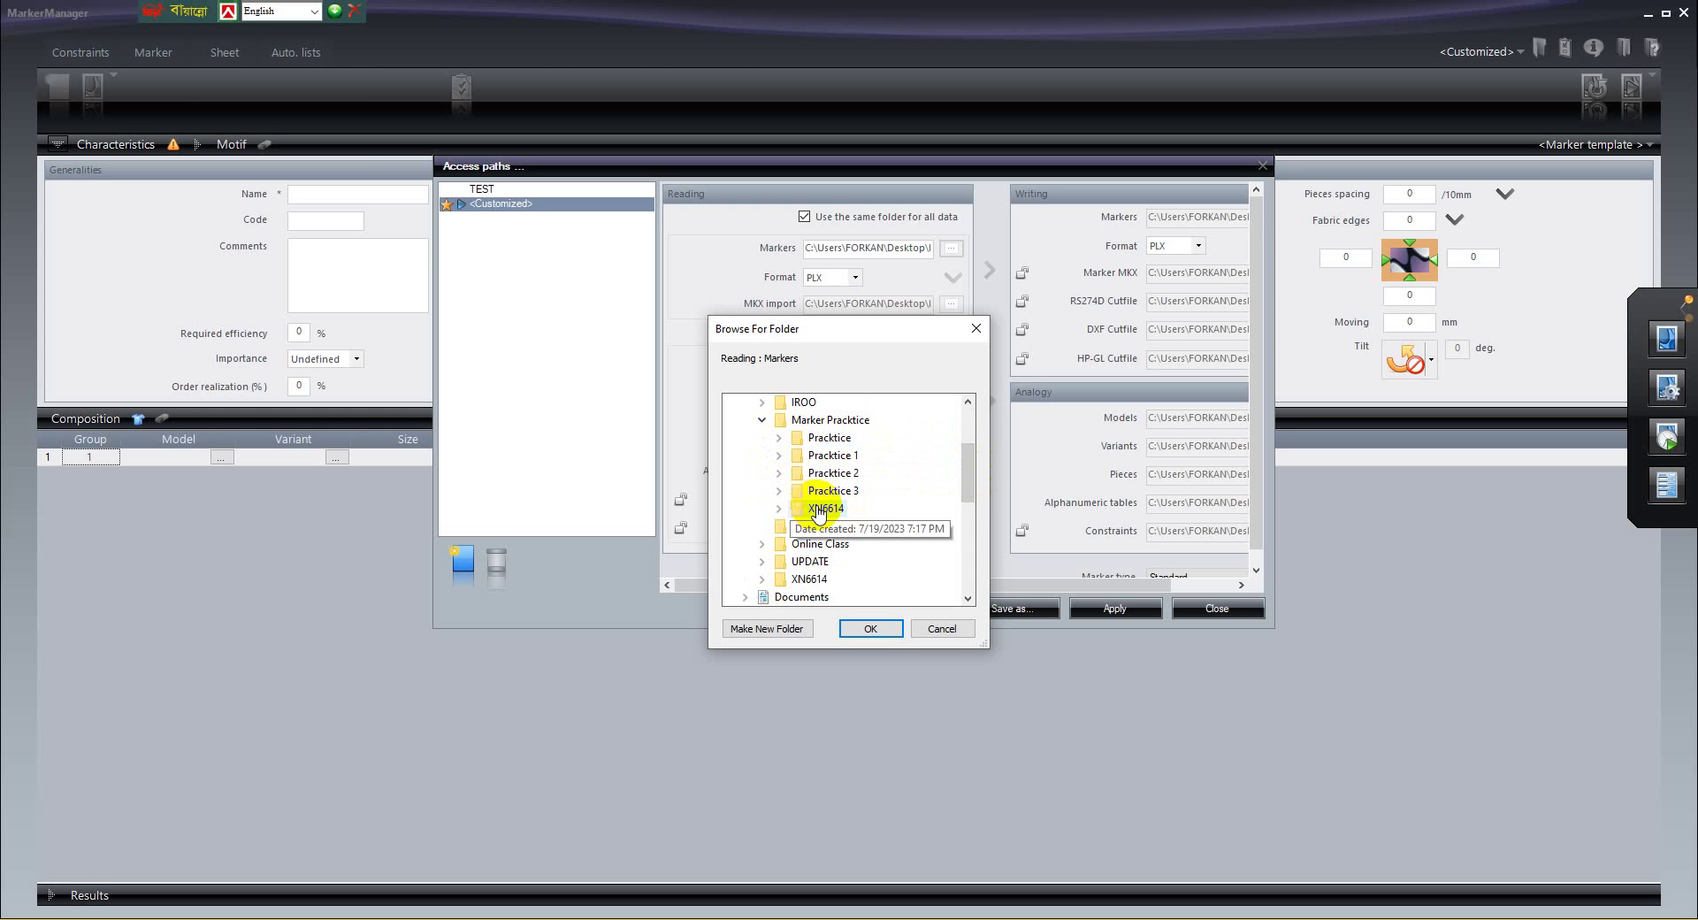
pyautogui.doubleClick(818, 509)
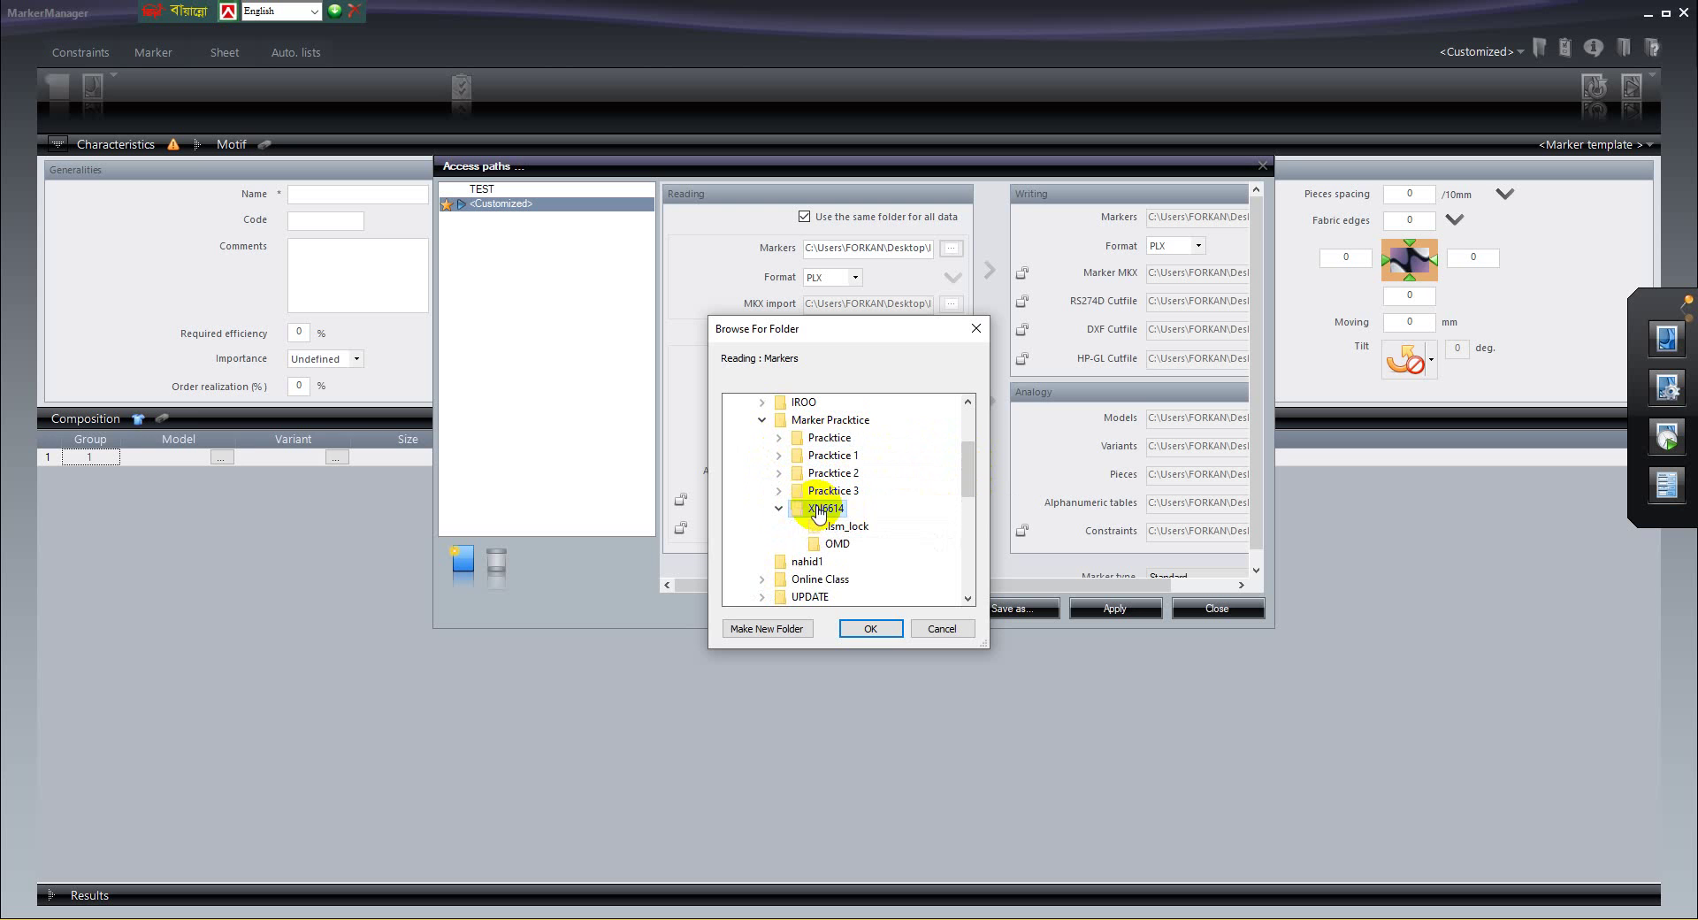
pyautogui.click(871, 630)
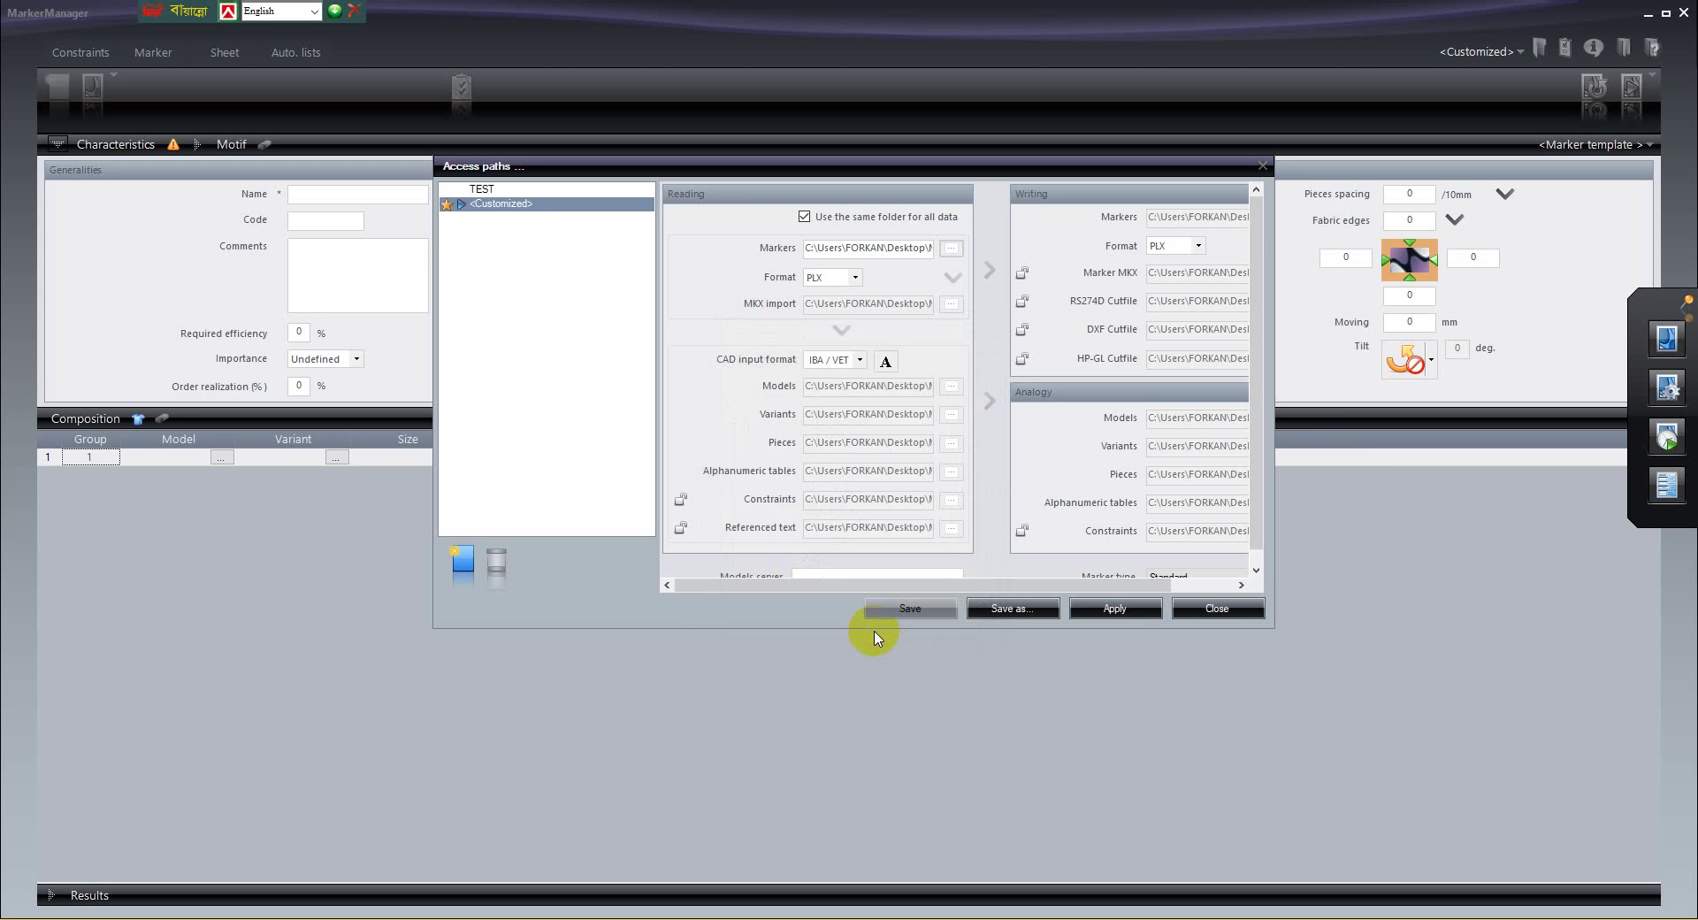
pyautogui.click(1127, 616)
pyautogui.click(1219, 611)
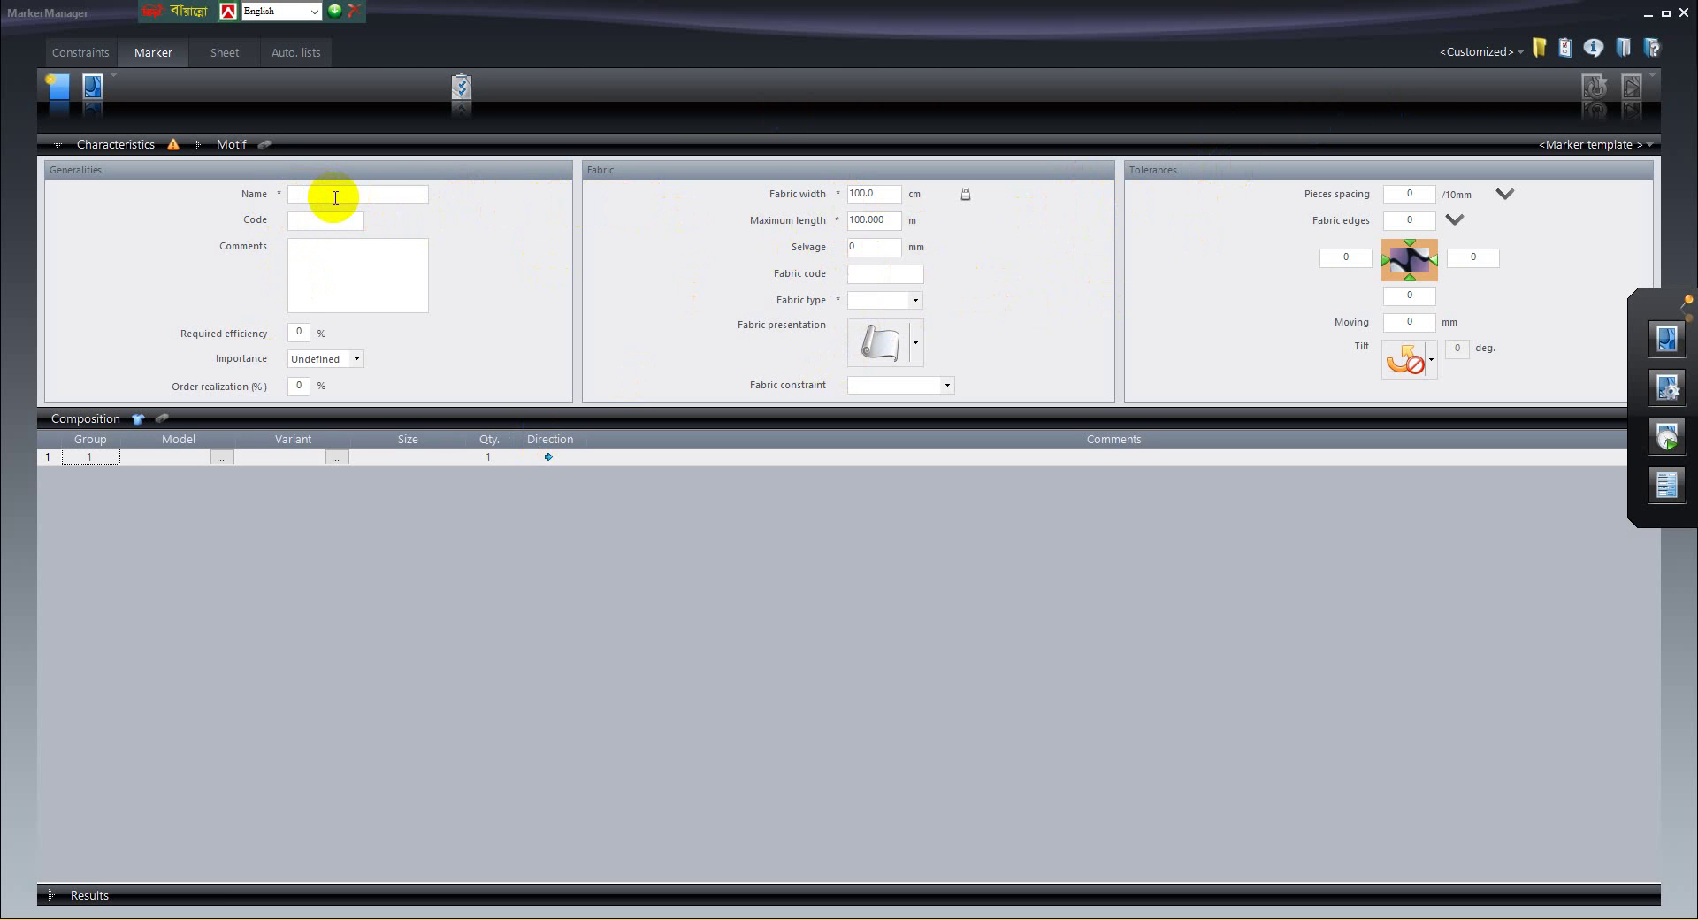
pyautogui.click(917, 305)
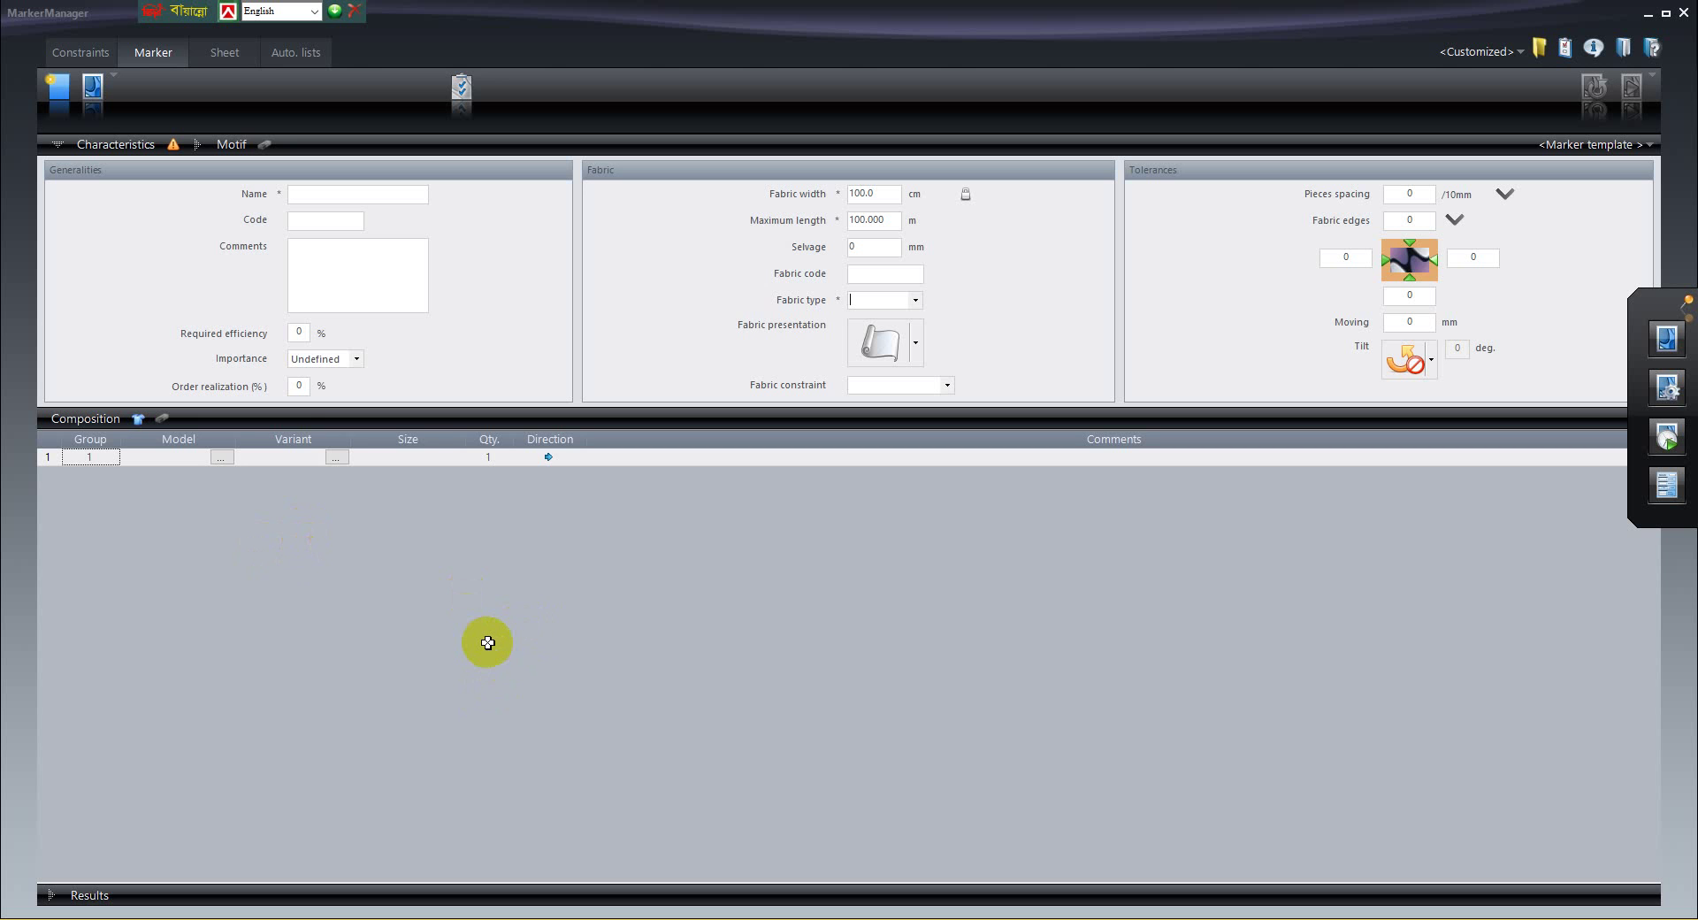
# Open Add variants and select XB6614.VET to list its sizes XXS through XL
pyautogui.click(138, 423)
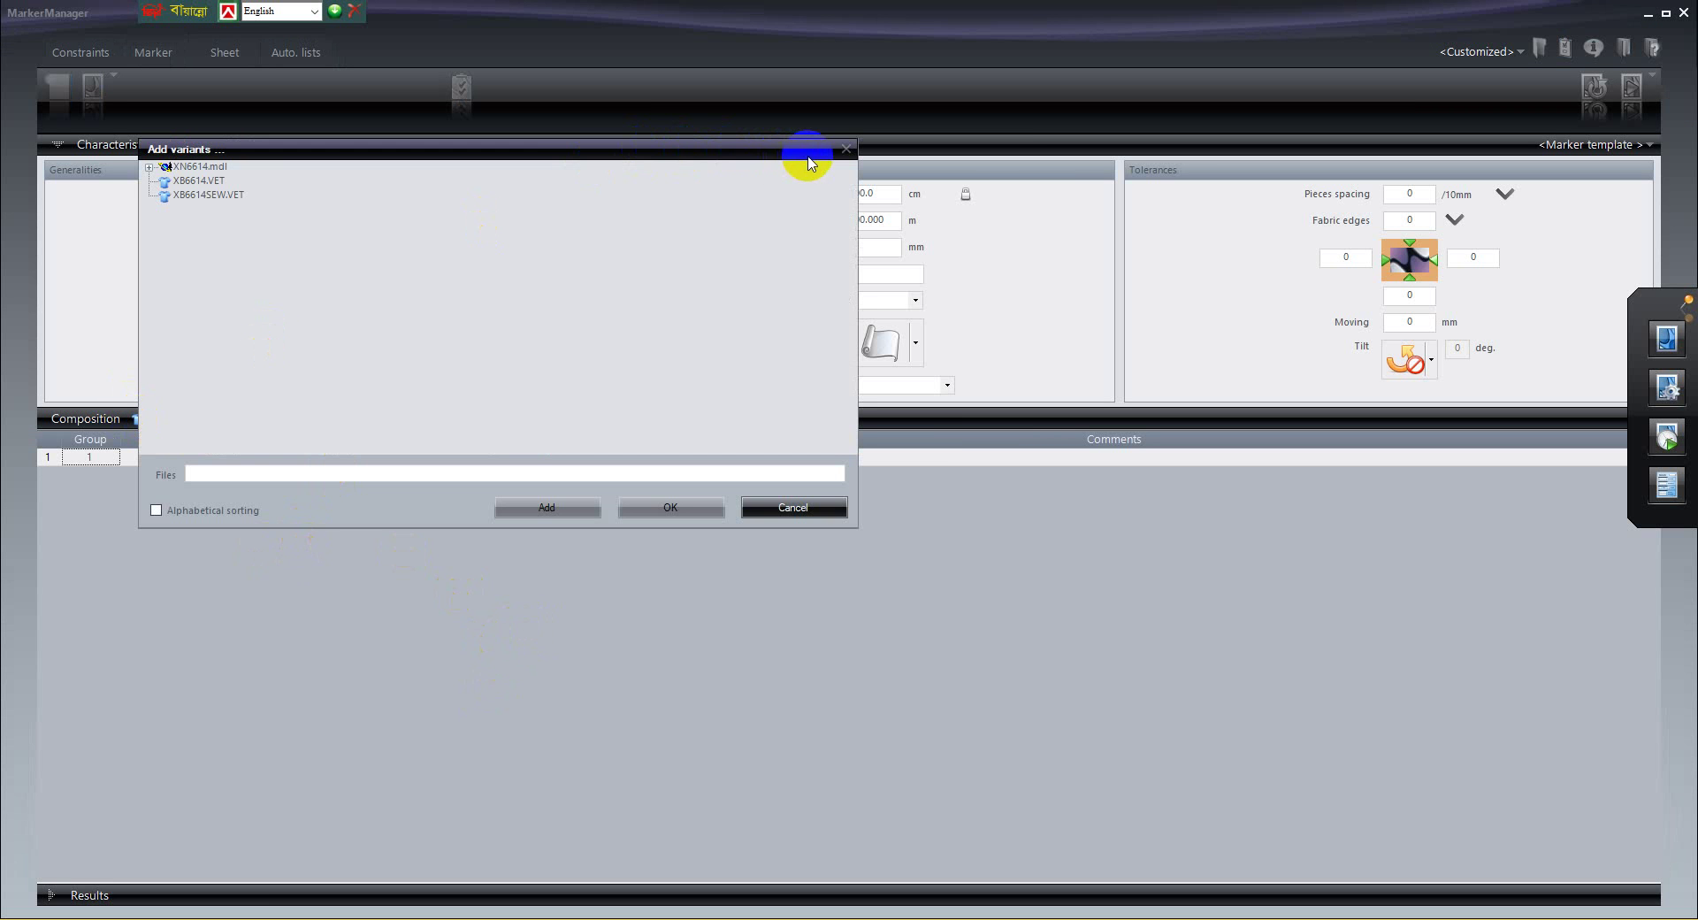
pyautogui.click(847, 149)
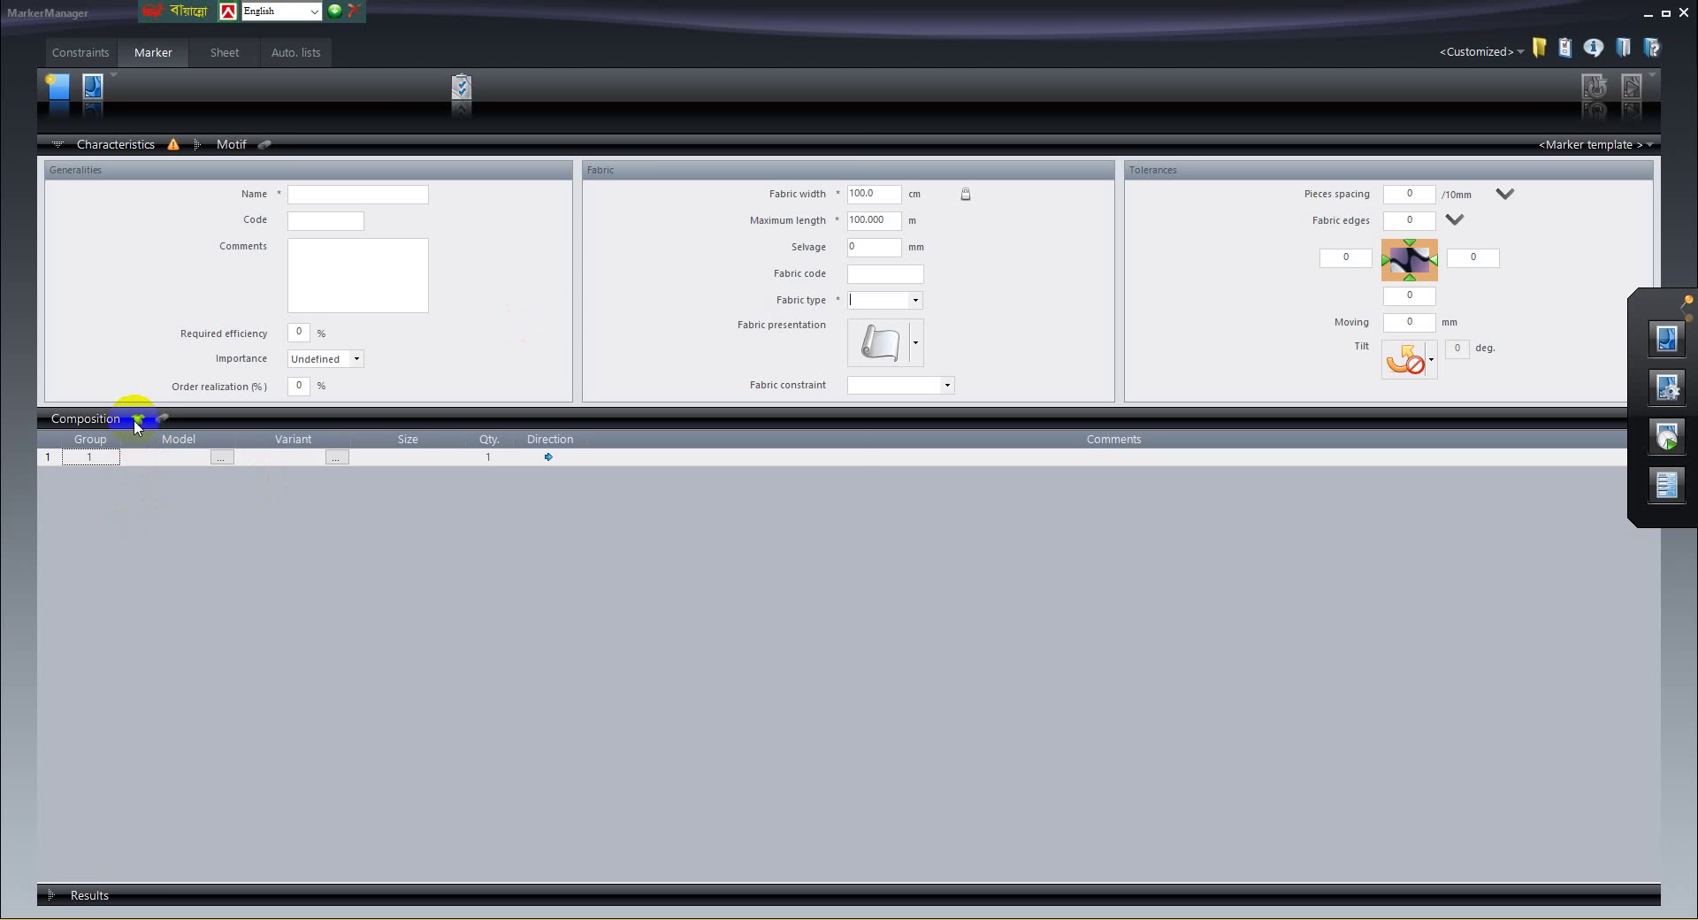
pyautogui.click(137, 420)
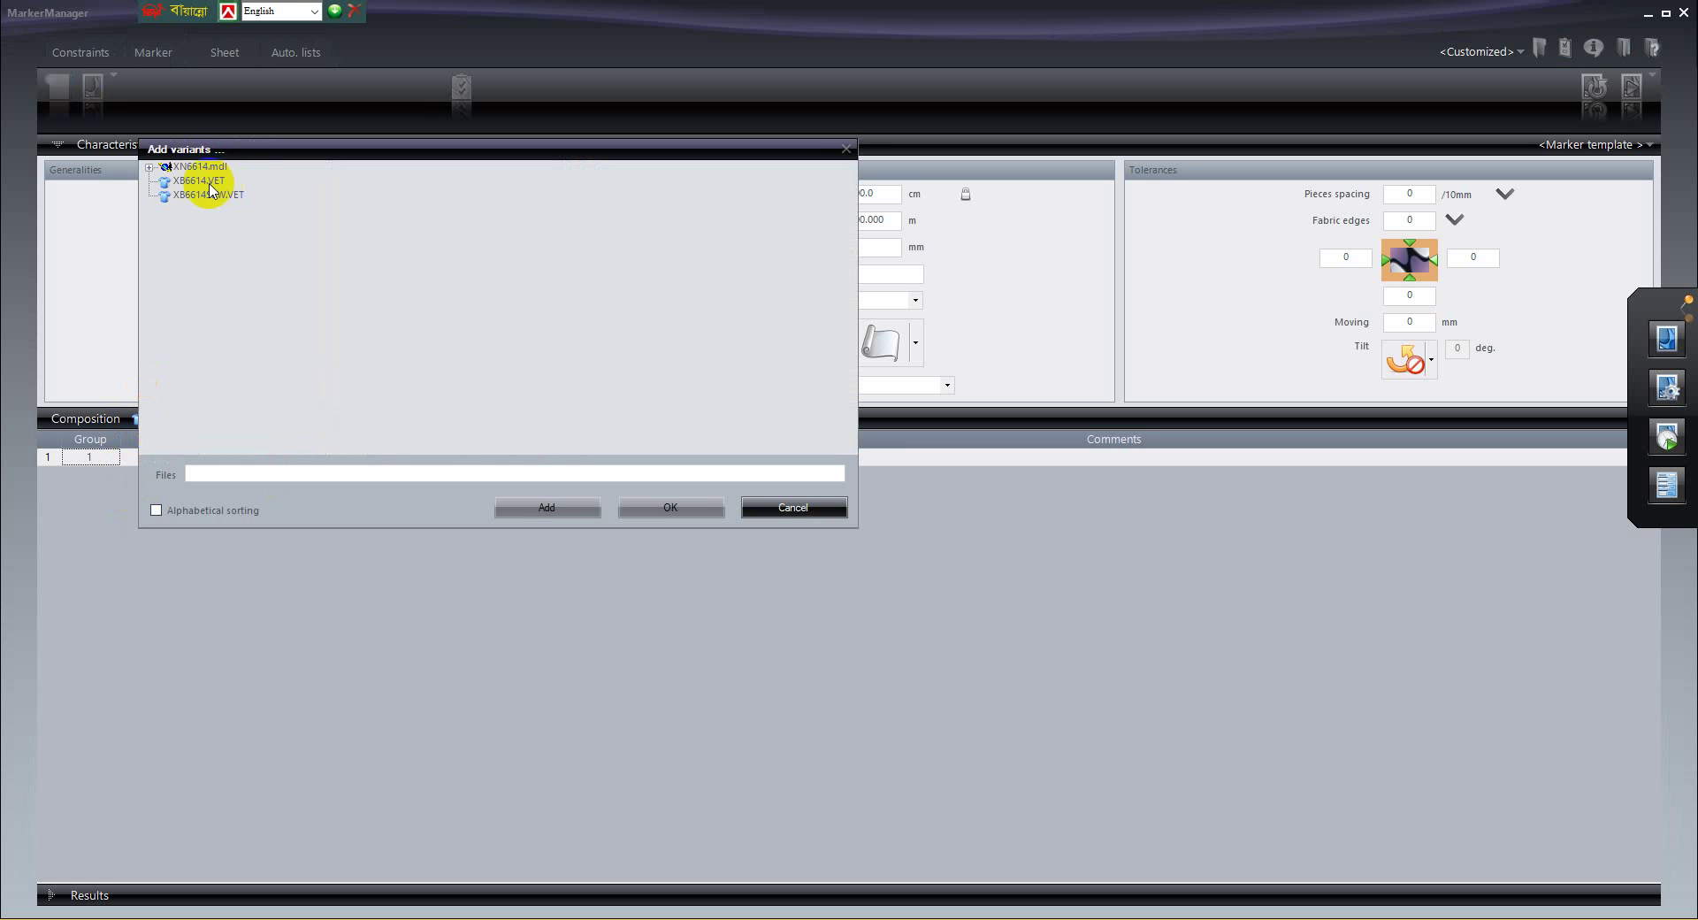
pyautogui.click(208, 184)
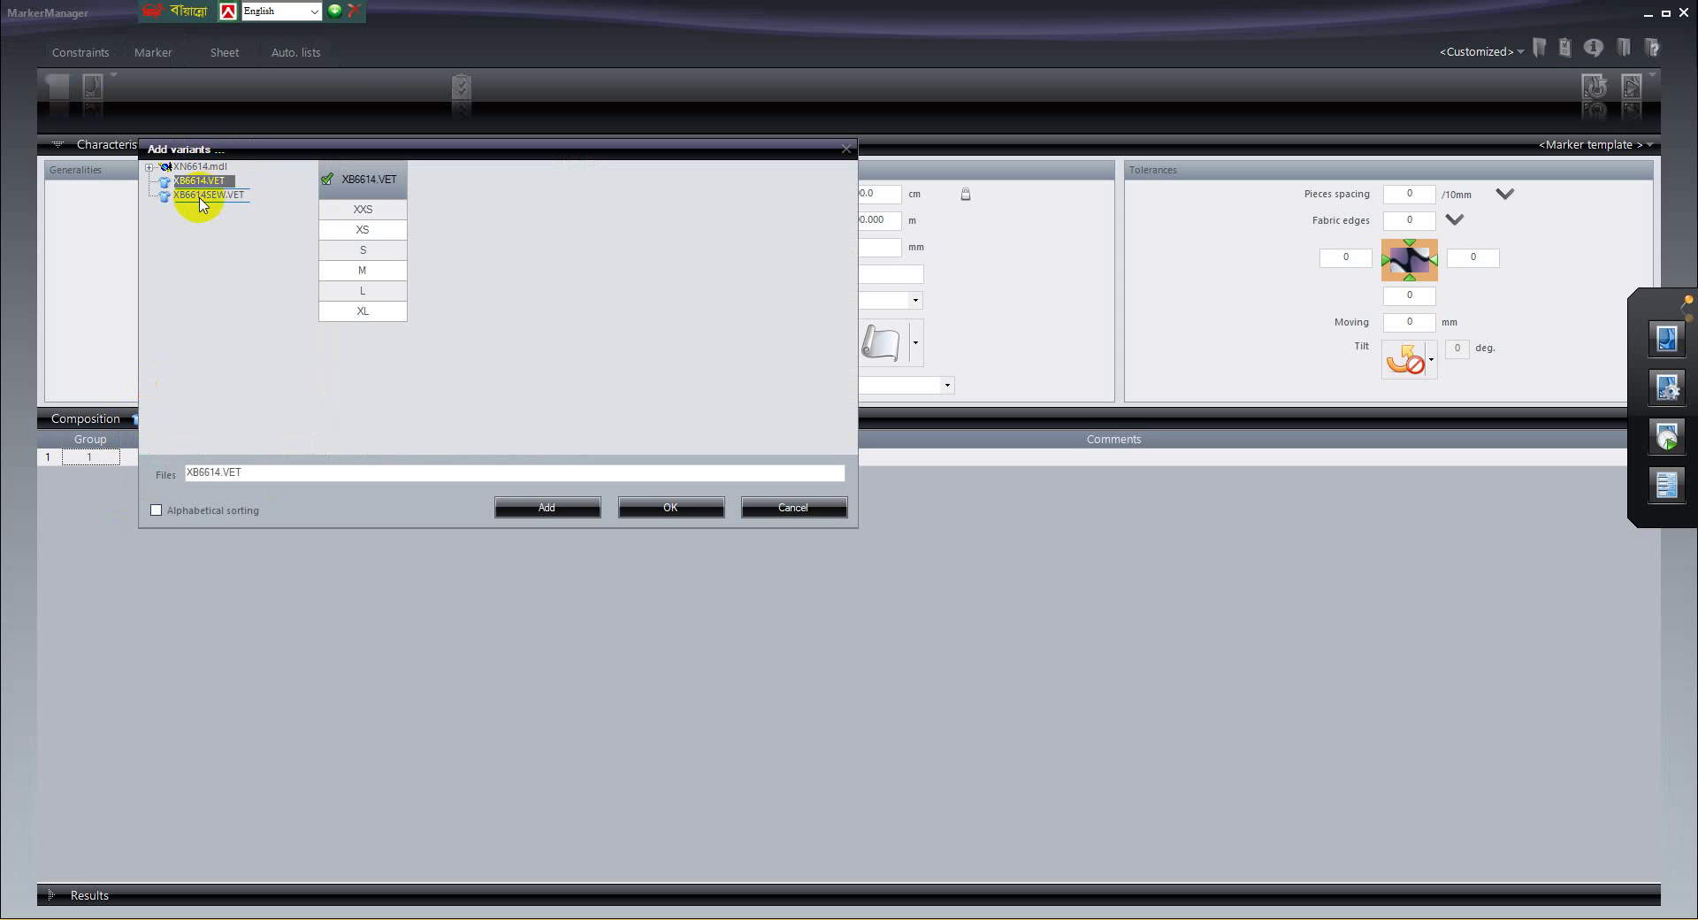
pyautogui.click(202, 196)
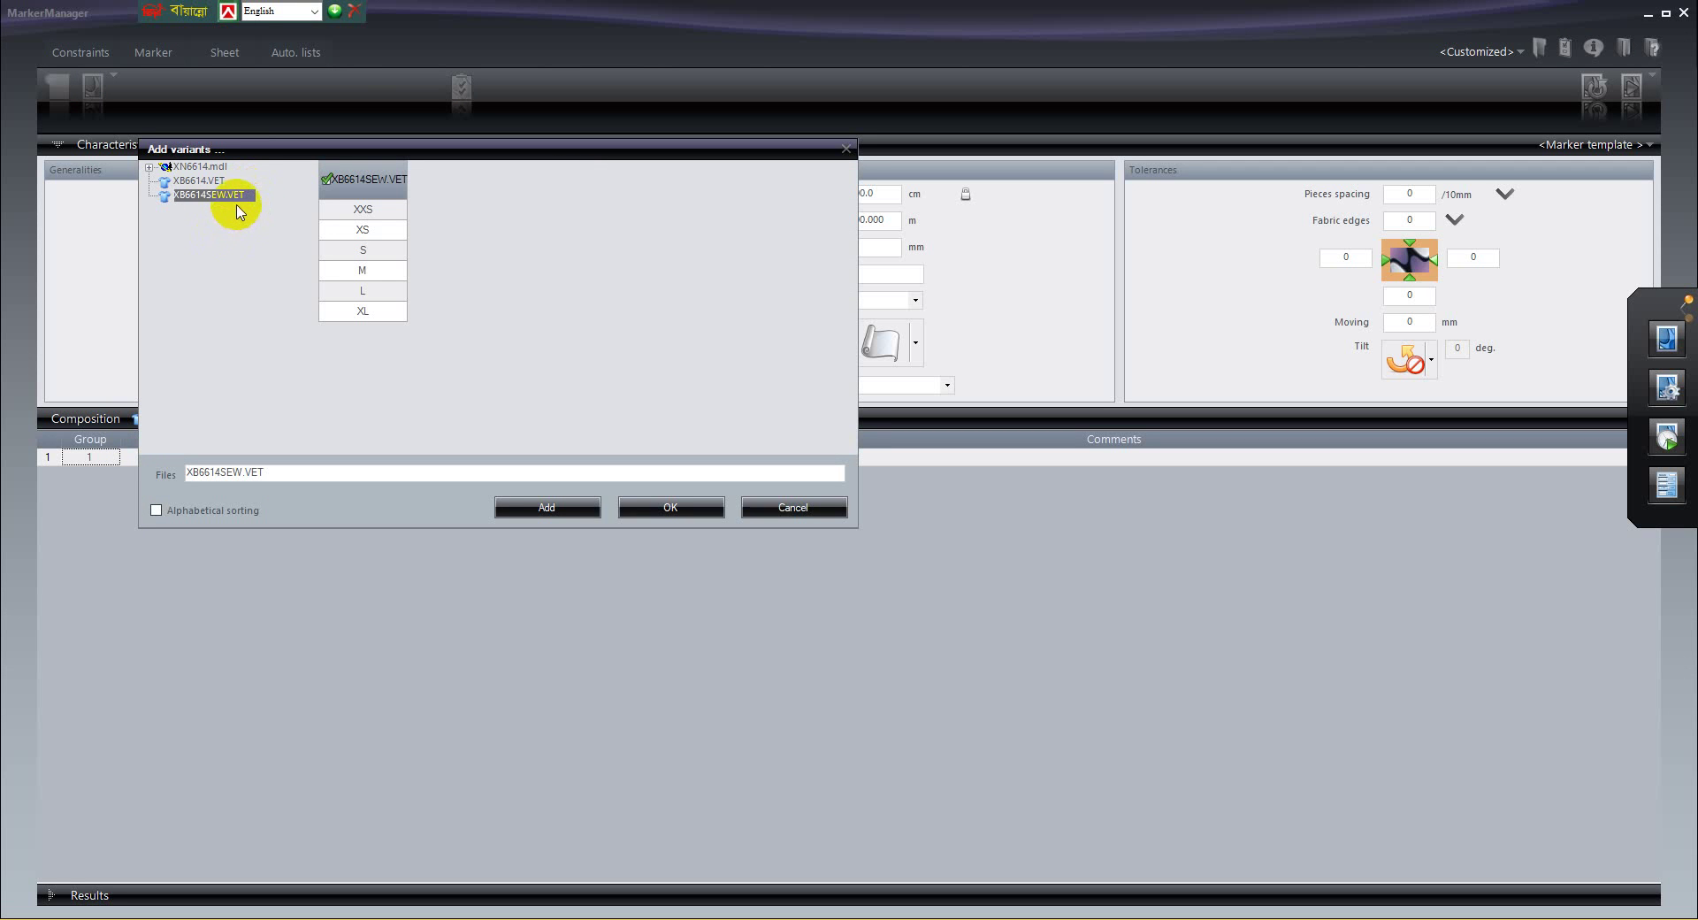
pyautogui.click(191, 181)
pyautogui.click(188, 182)
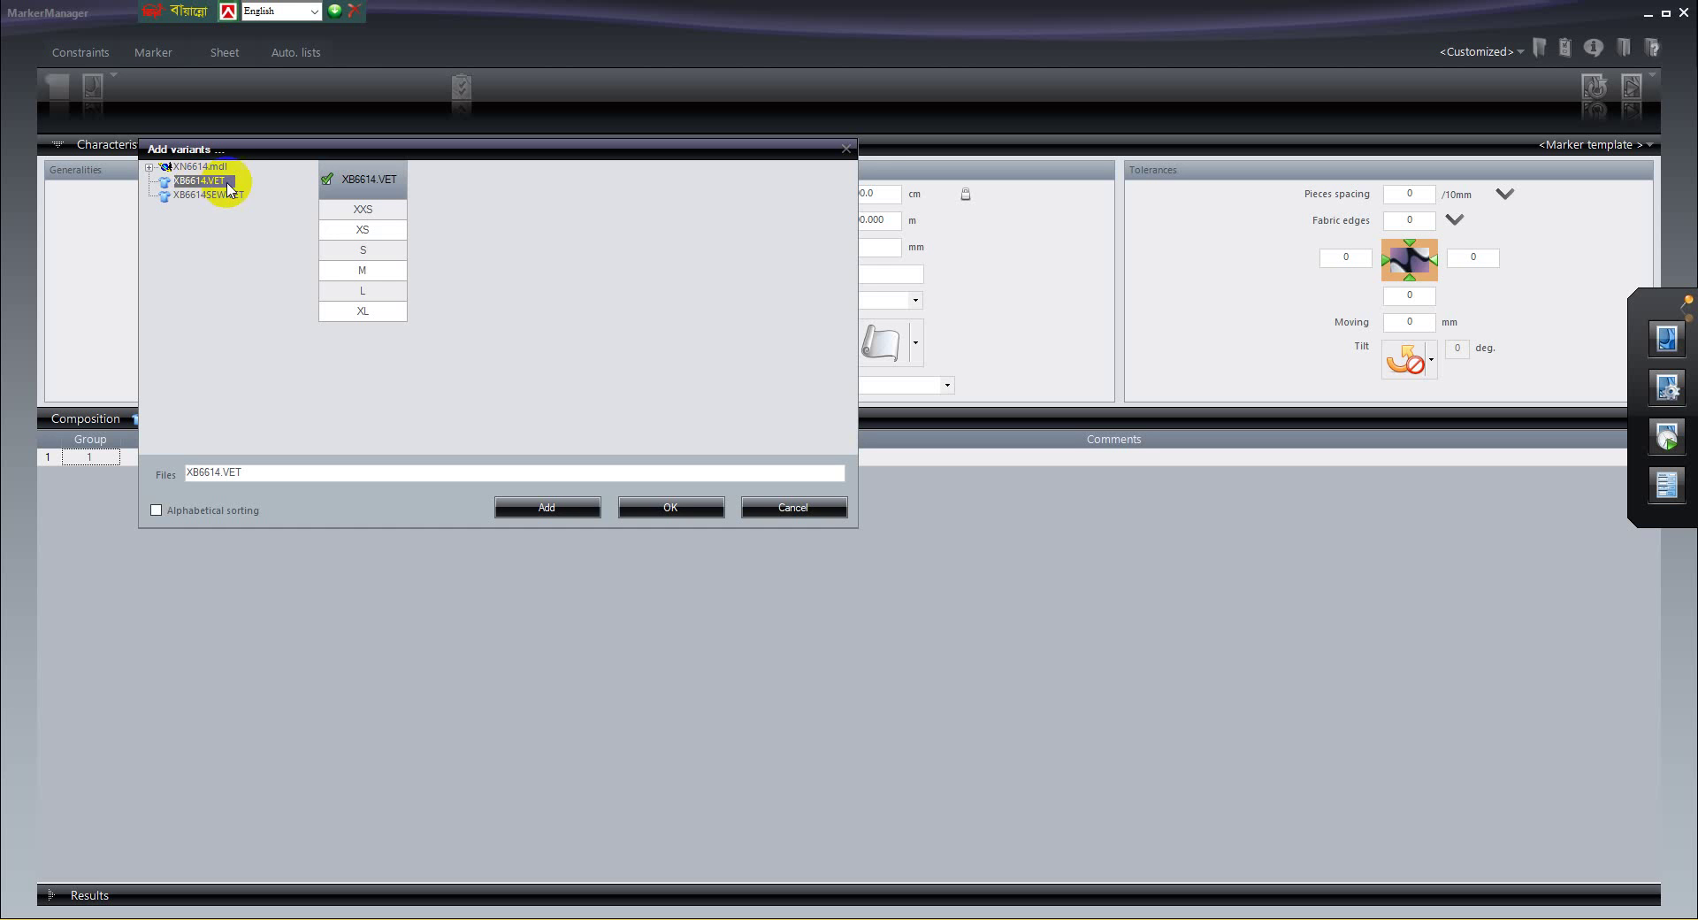
pyautogui.click(188, 182)
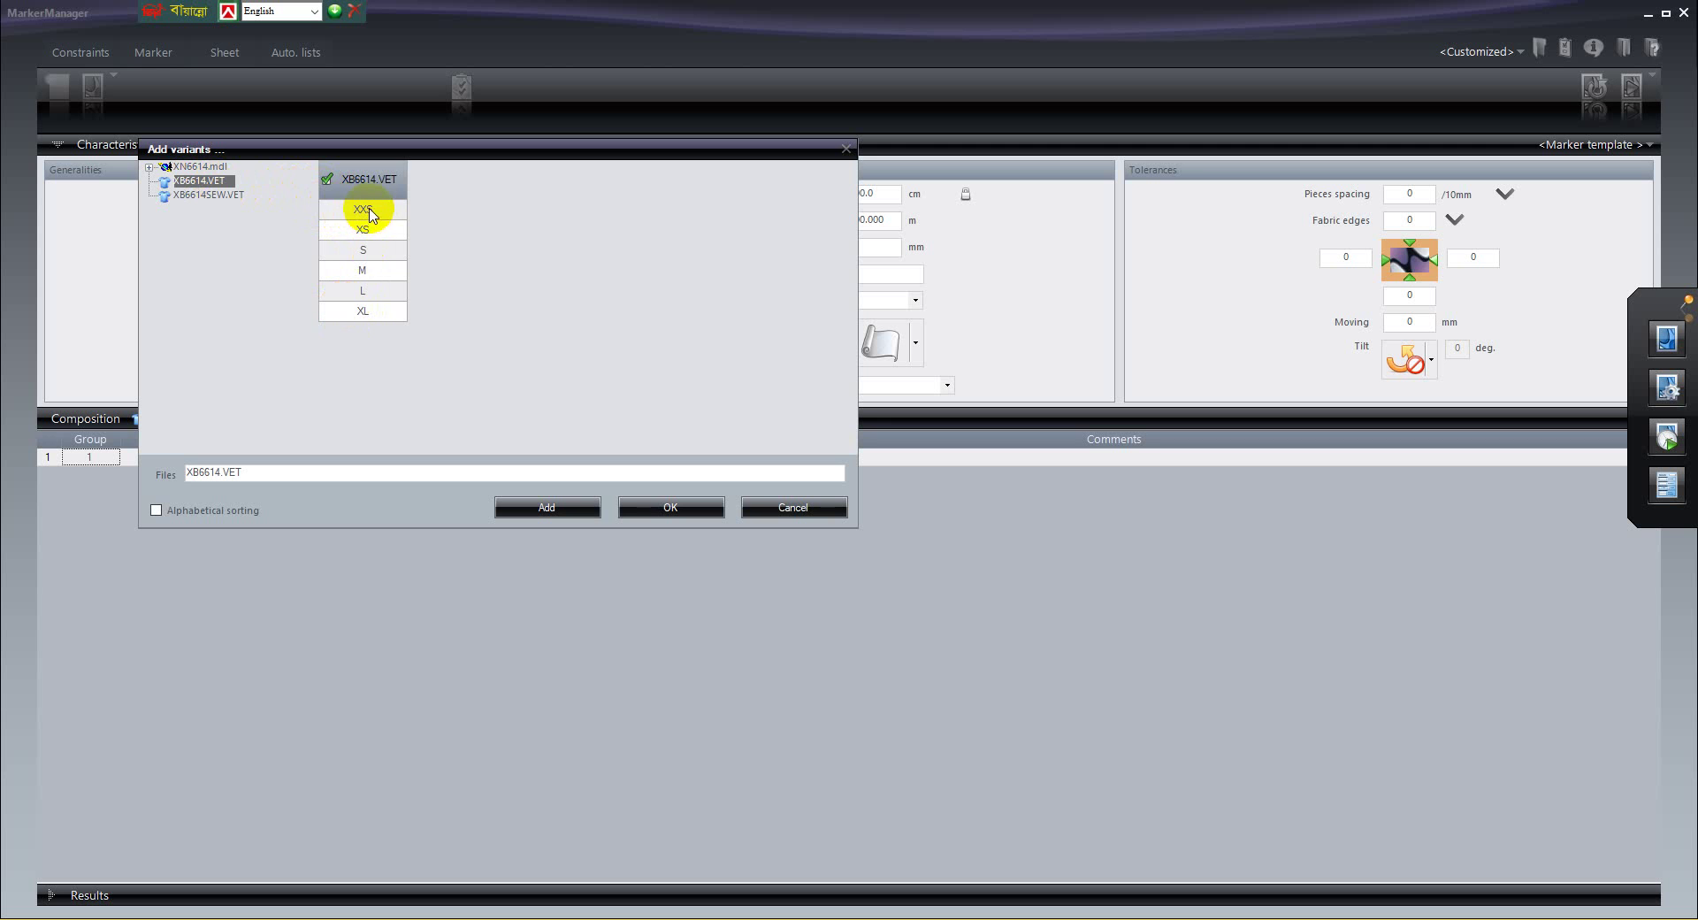
# Select XB6614.VET sizes XXS through XL and add them as six composition rows
pyautogui.click(369, 212)
pyautogui.click(370, 310)
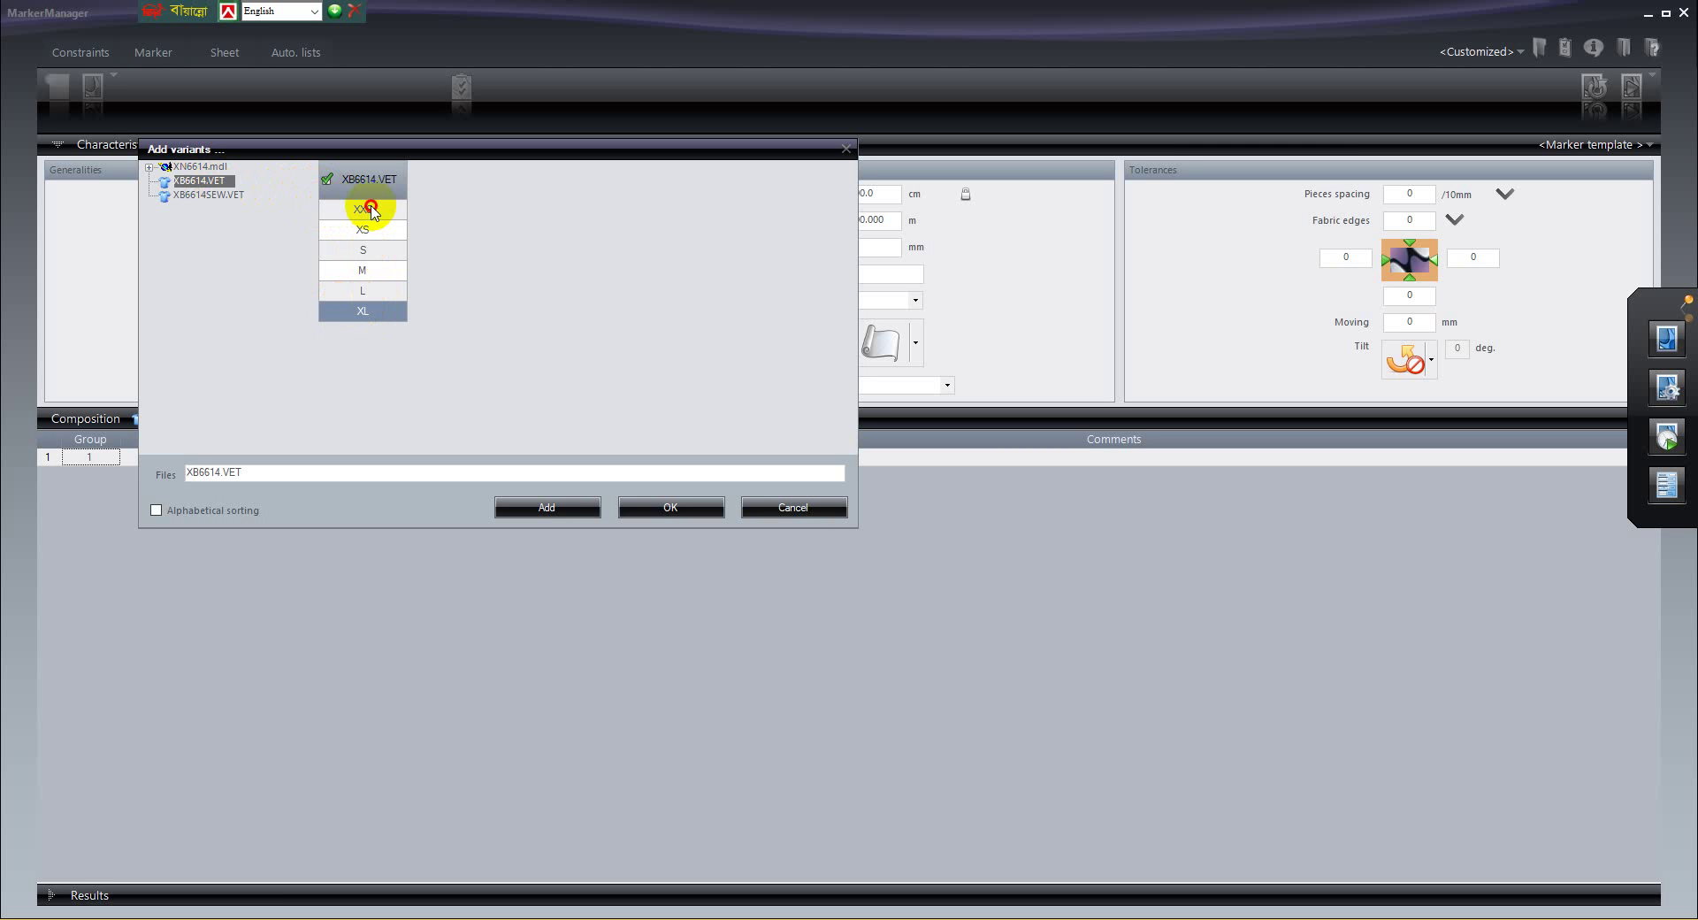
pyautogui.click(370, 210)
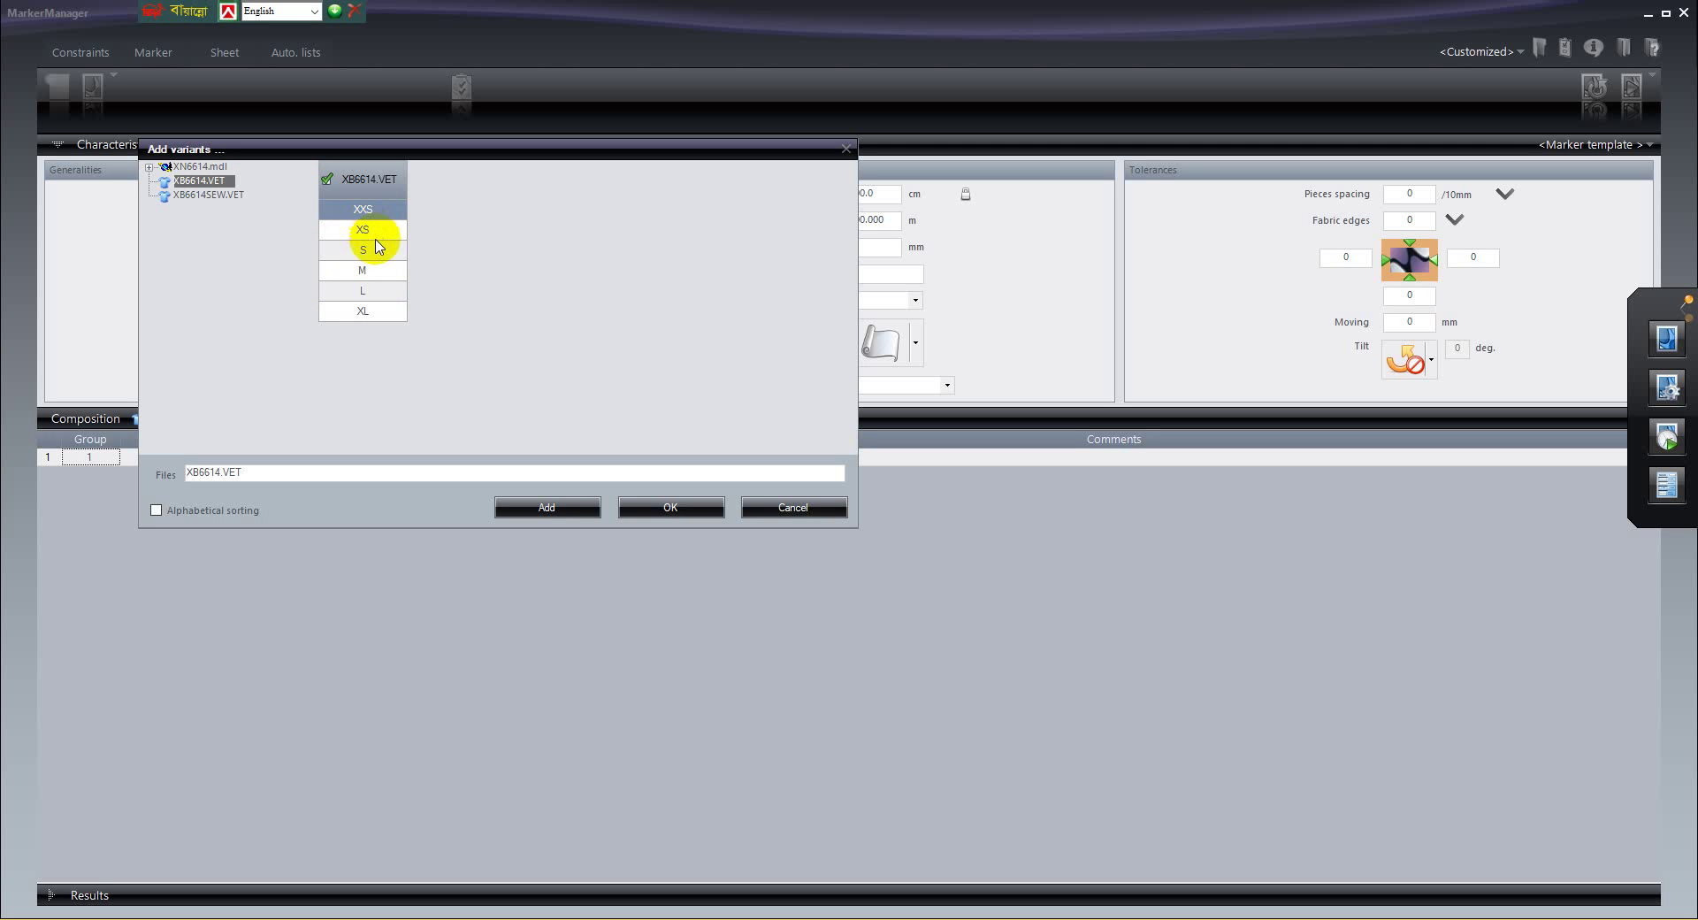
pyautogui.moveTo(377, 250); pyautogui.dragTo(370, 301)
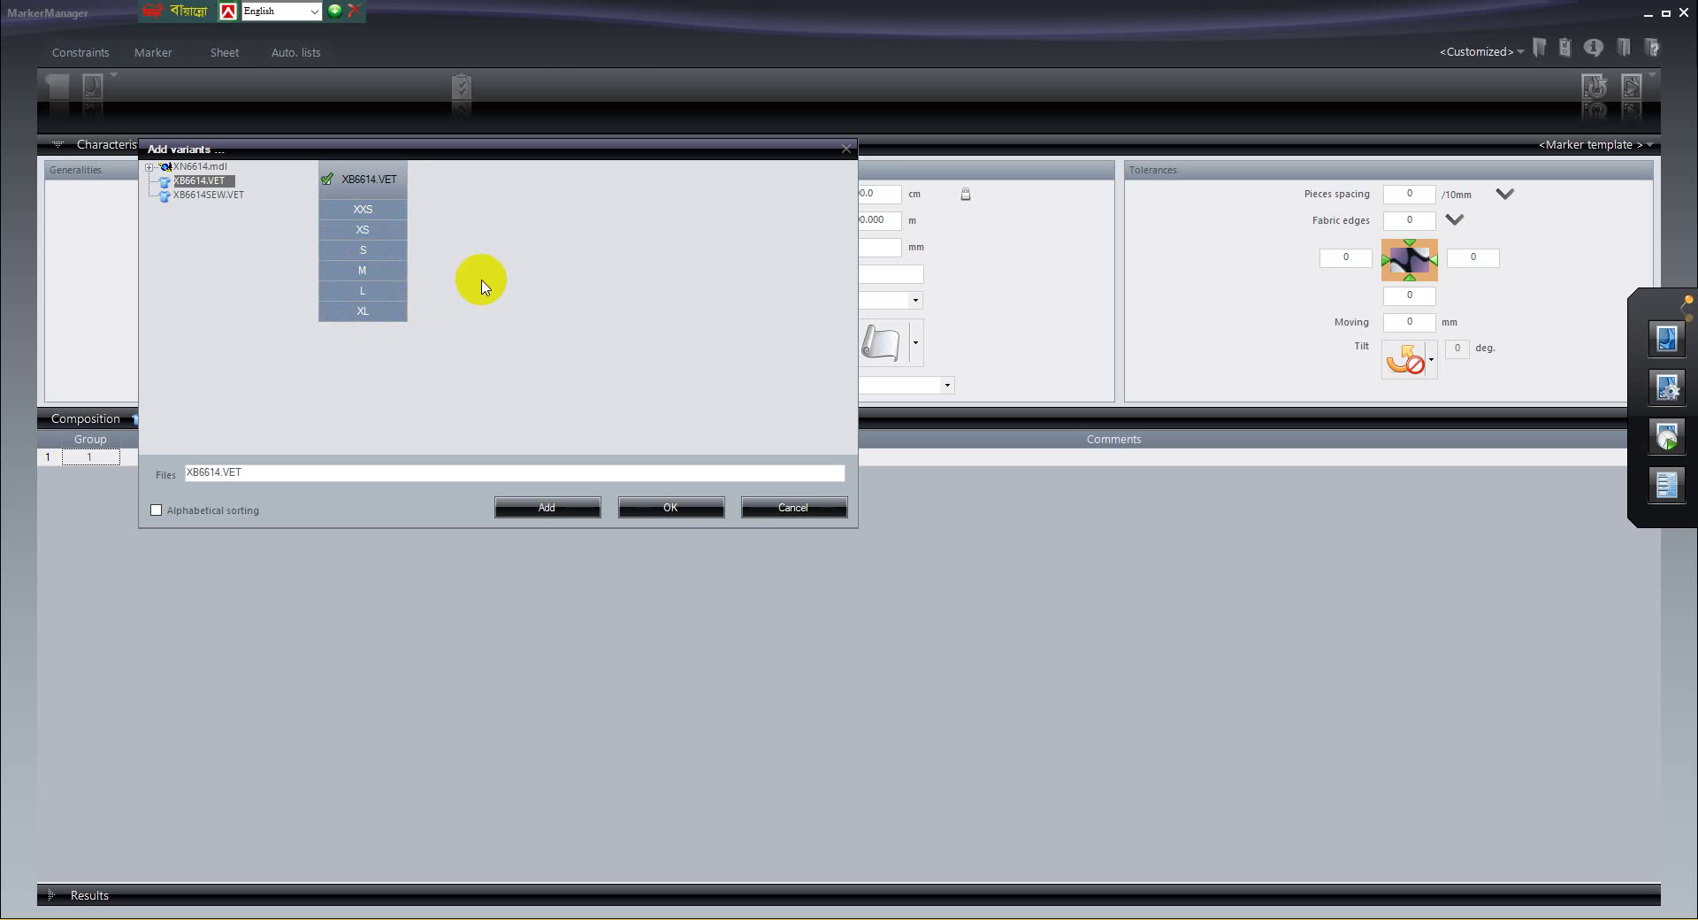
pyautogui.click(352, 242)
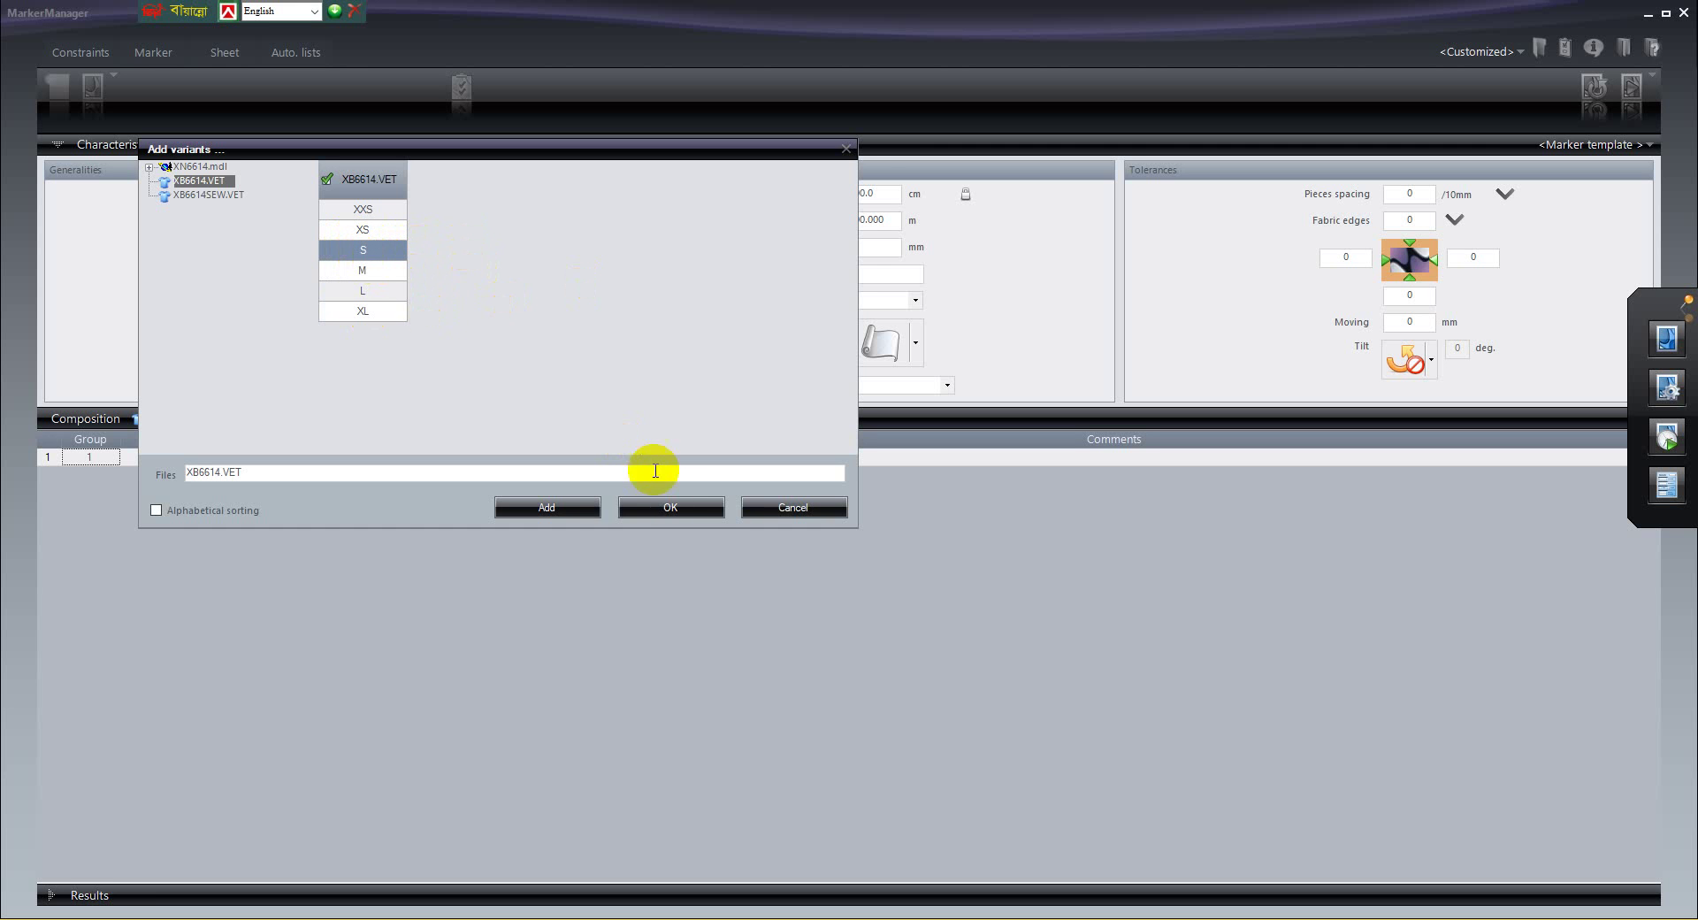
pyautogui.click(669, 513)
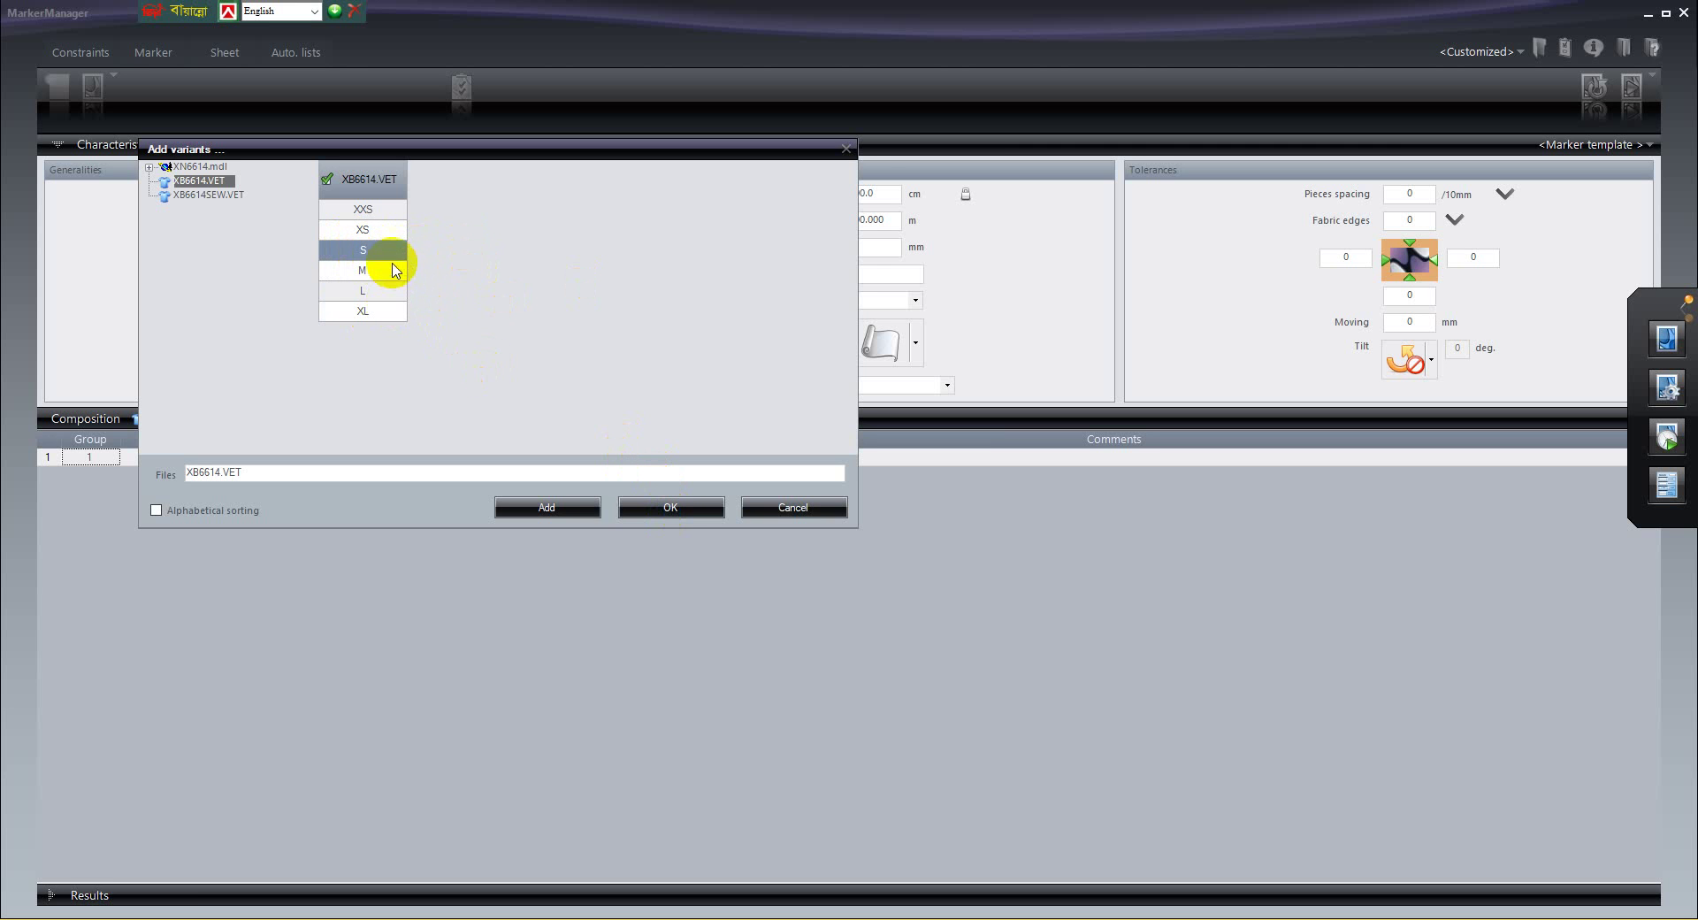
pyautogui.click(368, 215)
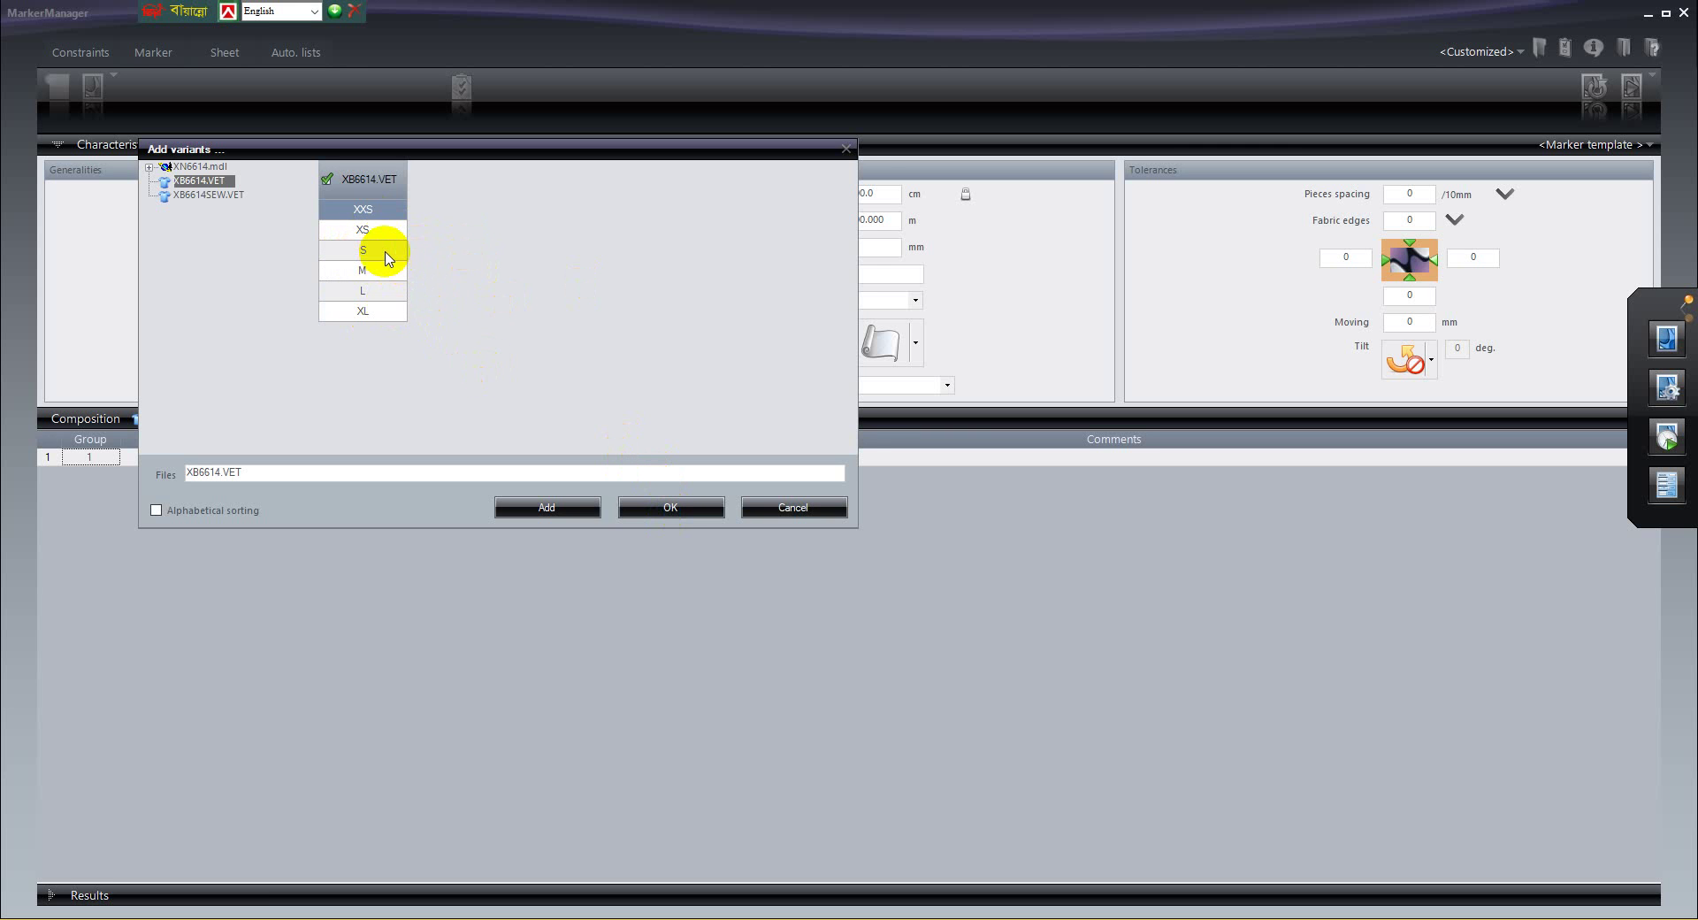
pyautogui.keyDown('ctrl'); pyautogui.click(370, 273); pyautogui.keyUp('ctrl')
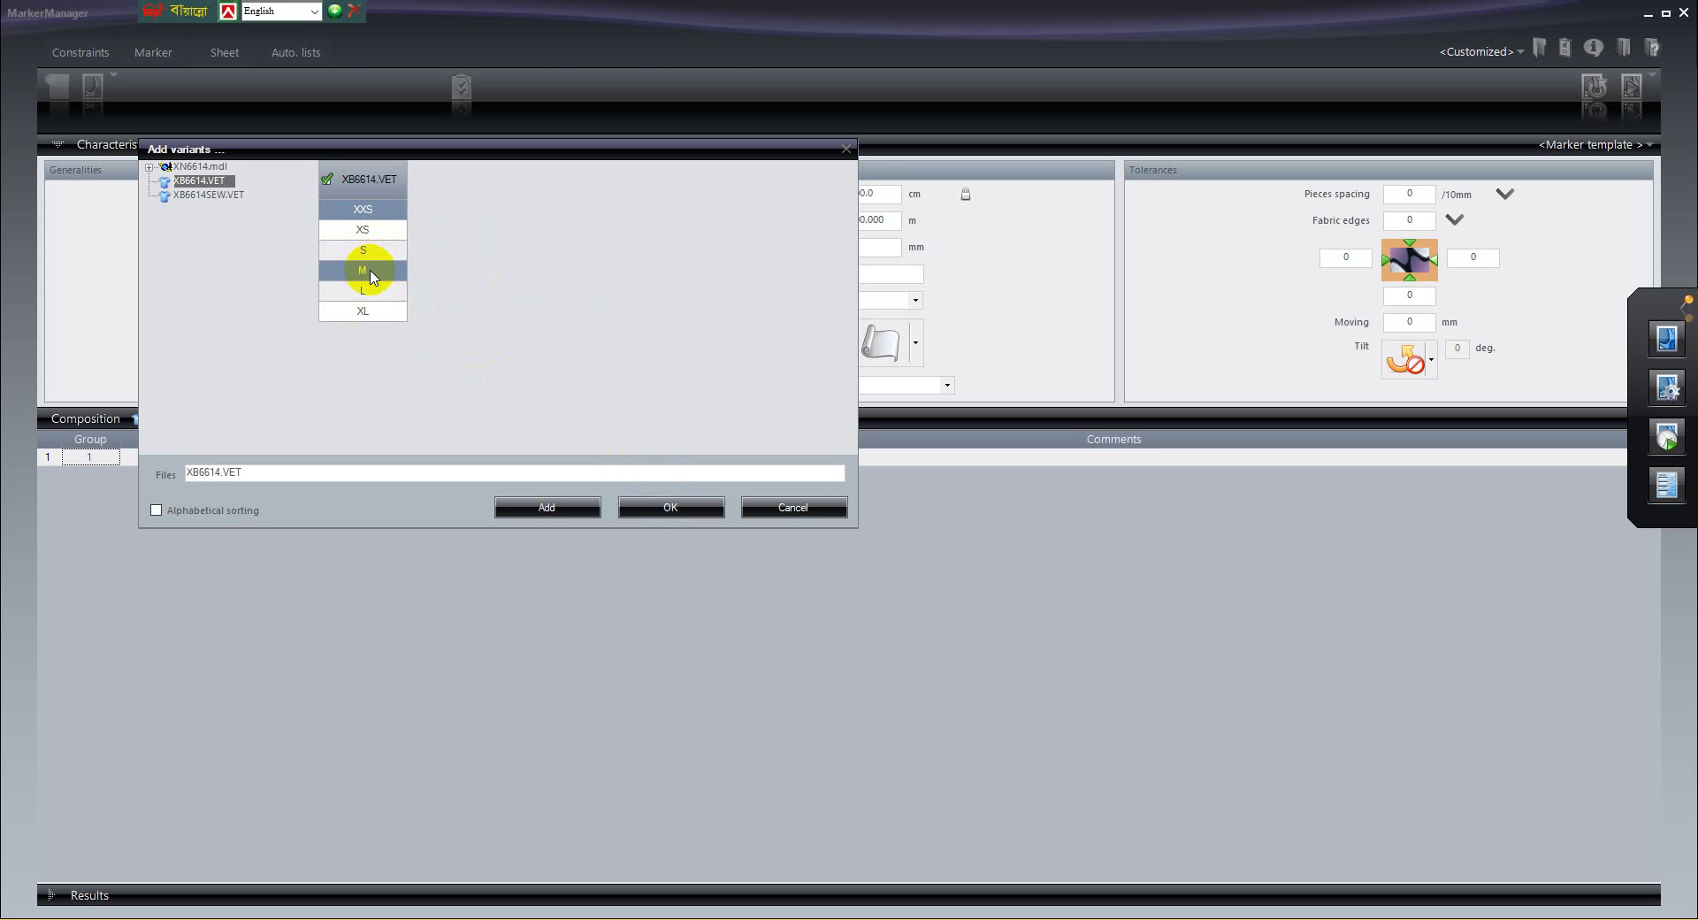
pyautogui.keyDown('ctrl'); pyautogui.click(365, 316); pyautogui.keyUp('ctrl')
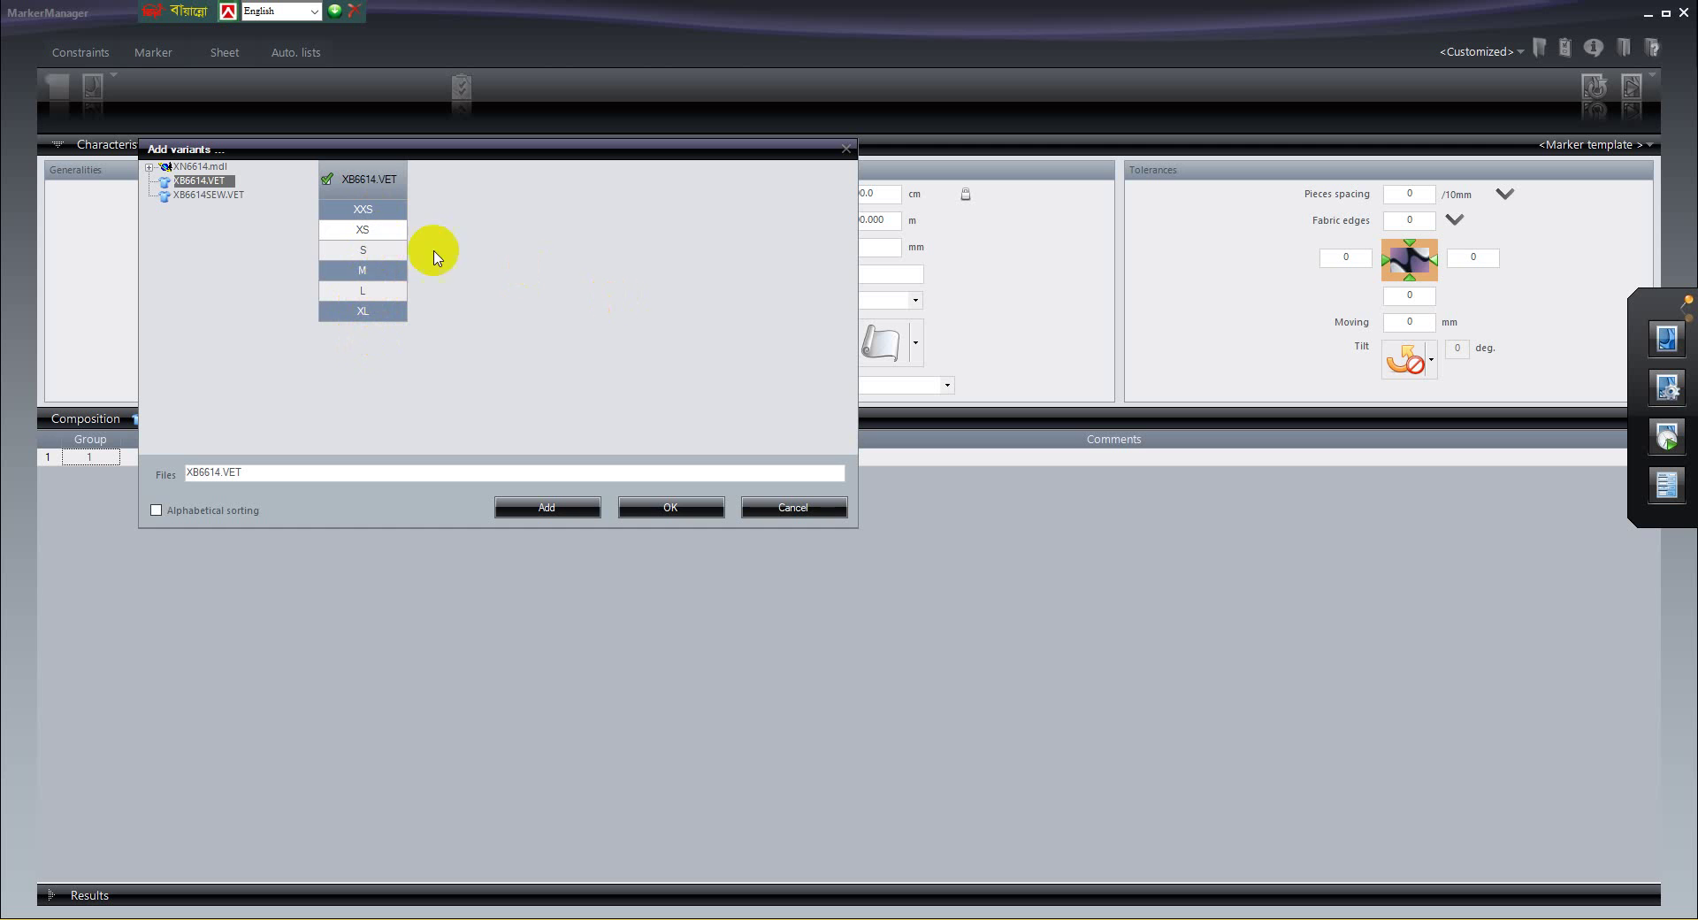
pyautogui.click(344, 212)
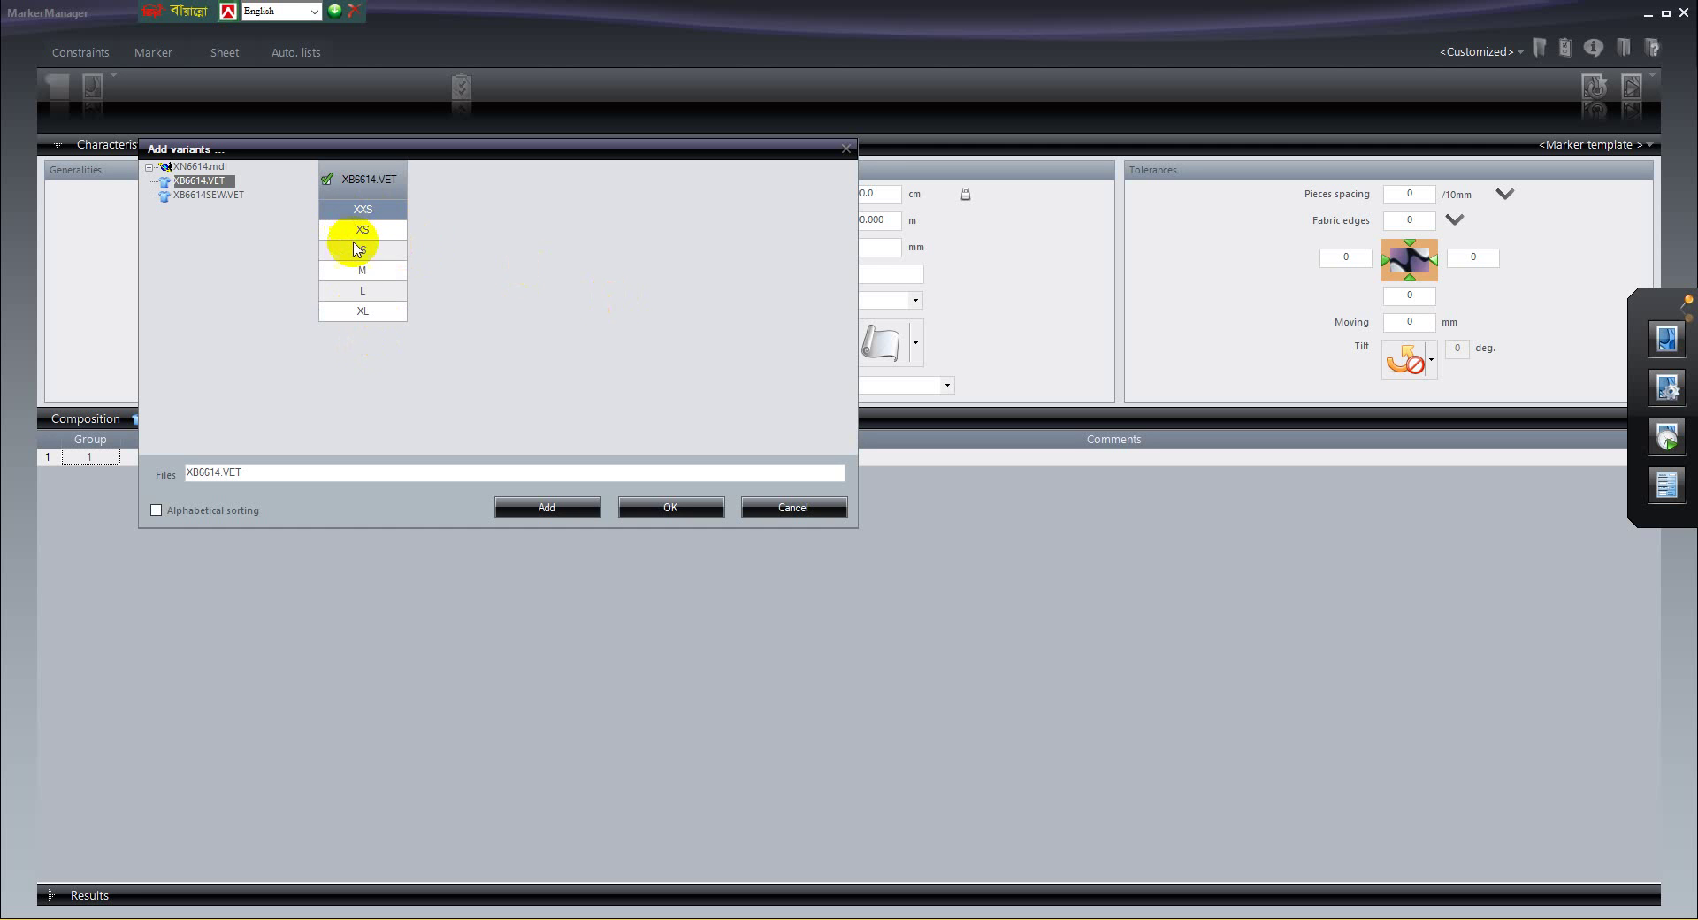
pyautogui.keyDown('shift'); pyautogui.click(370, 311); pyautogui.keyUp('shift')
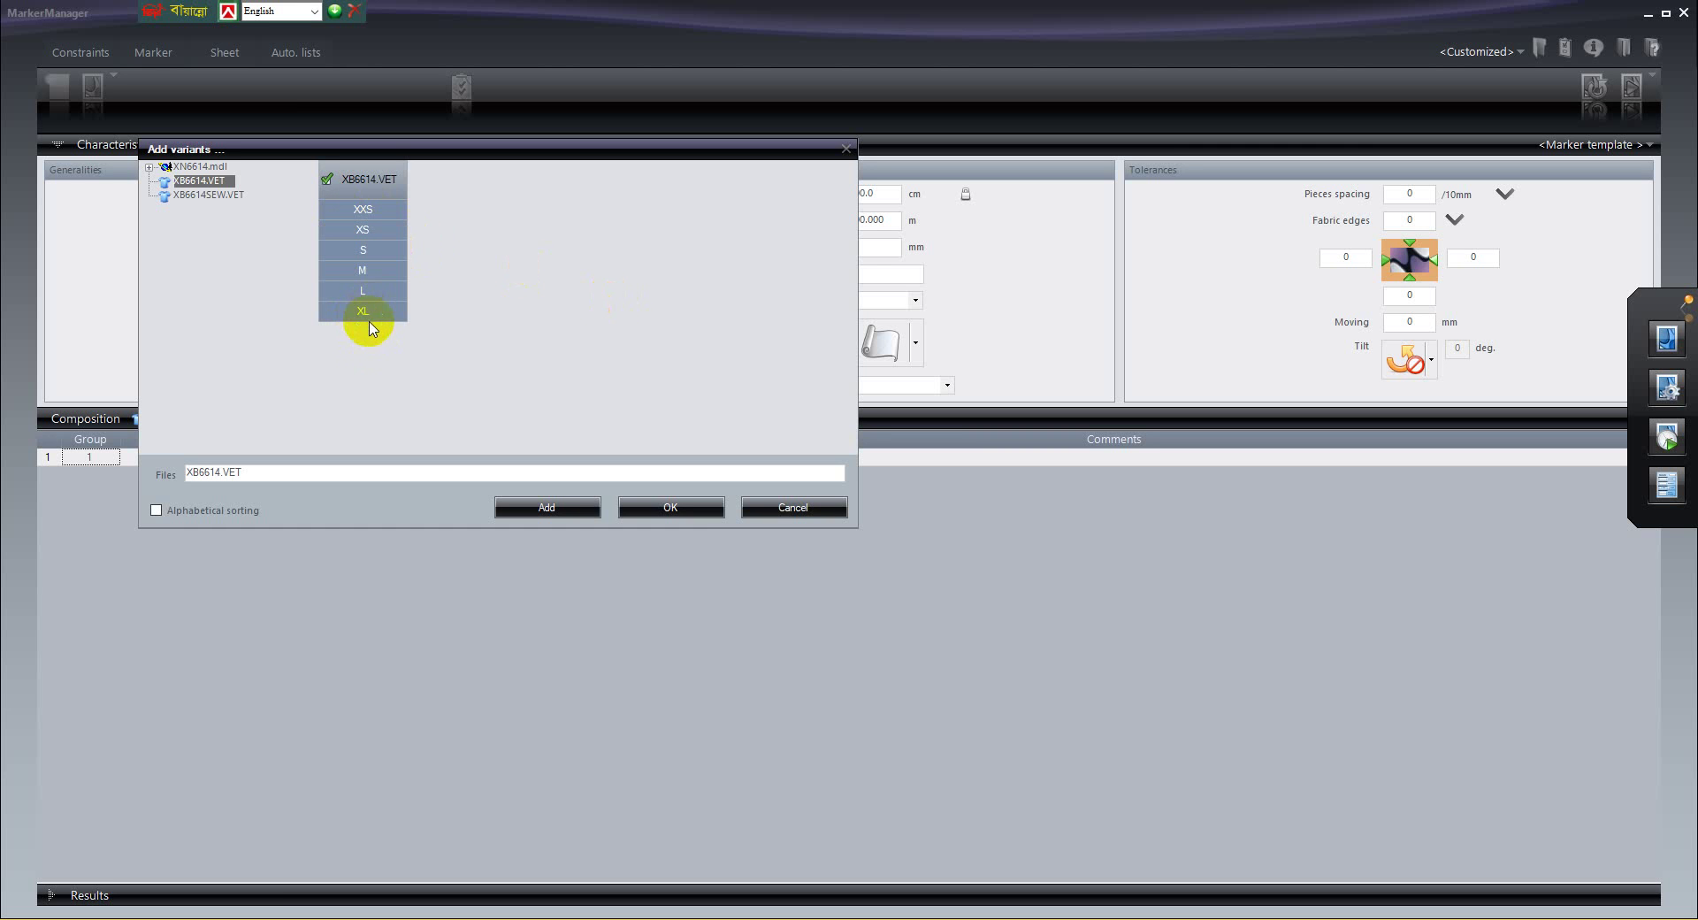
pyautogui.click(375, 210)
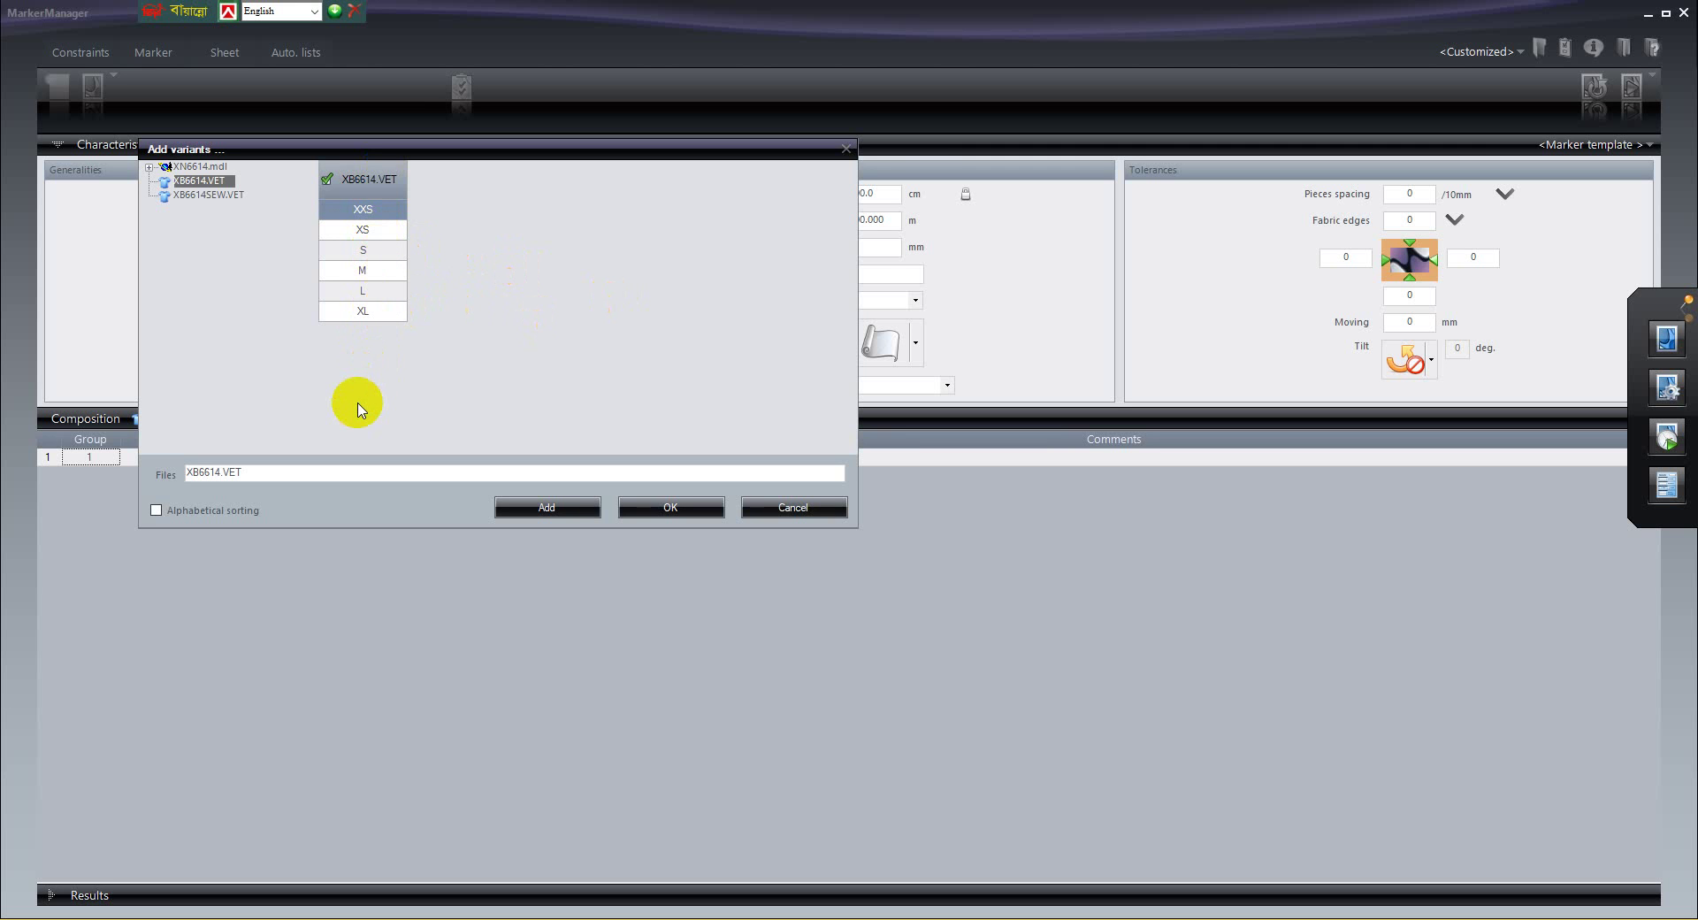
pyautogui.keyDown('shift'); pyautogui.click(366, 312); pyautogui.keyUp('shift')
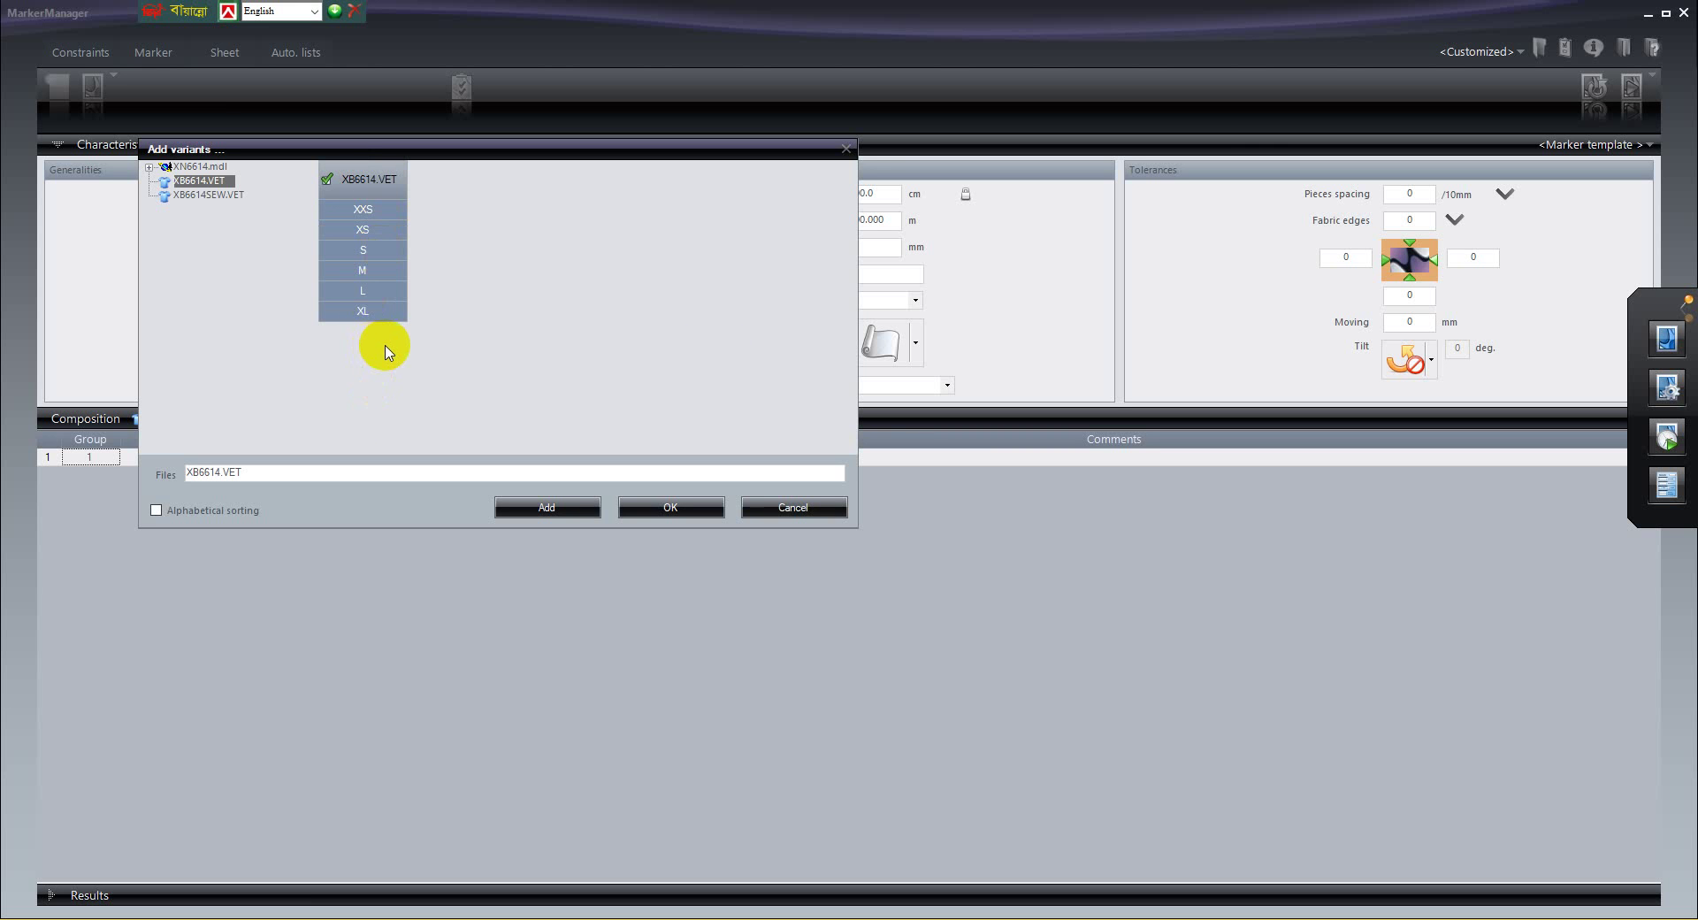
pyautogui.click(687, 501)
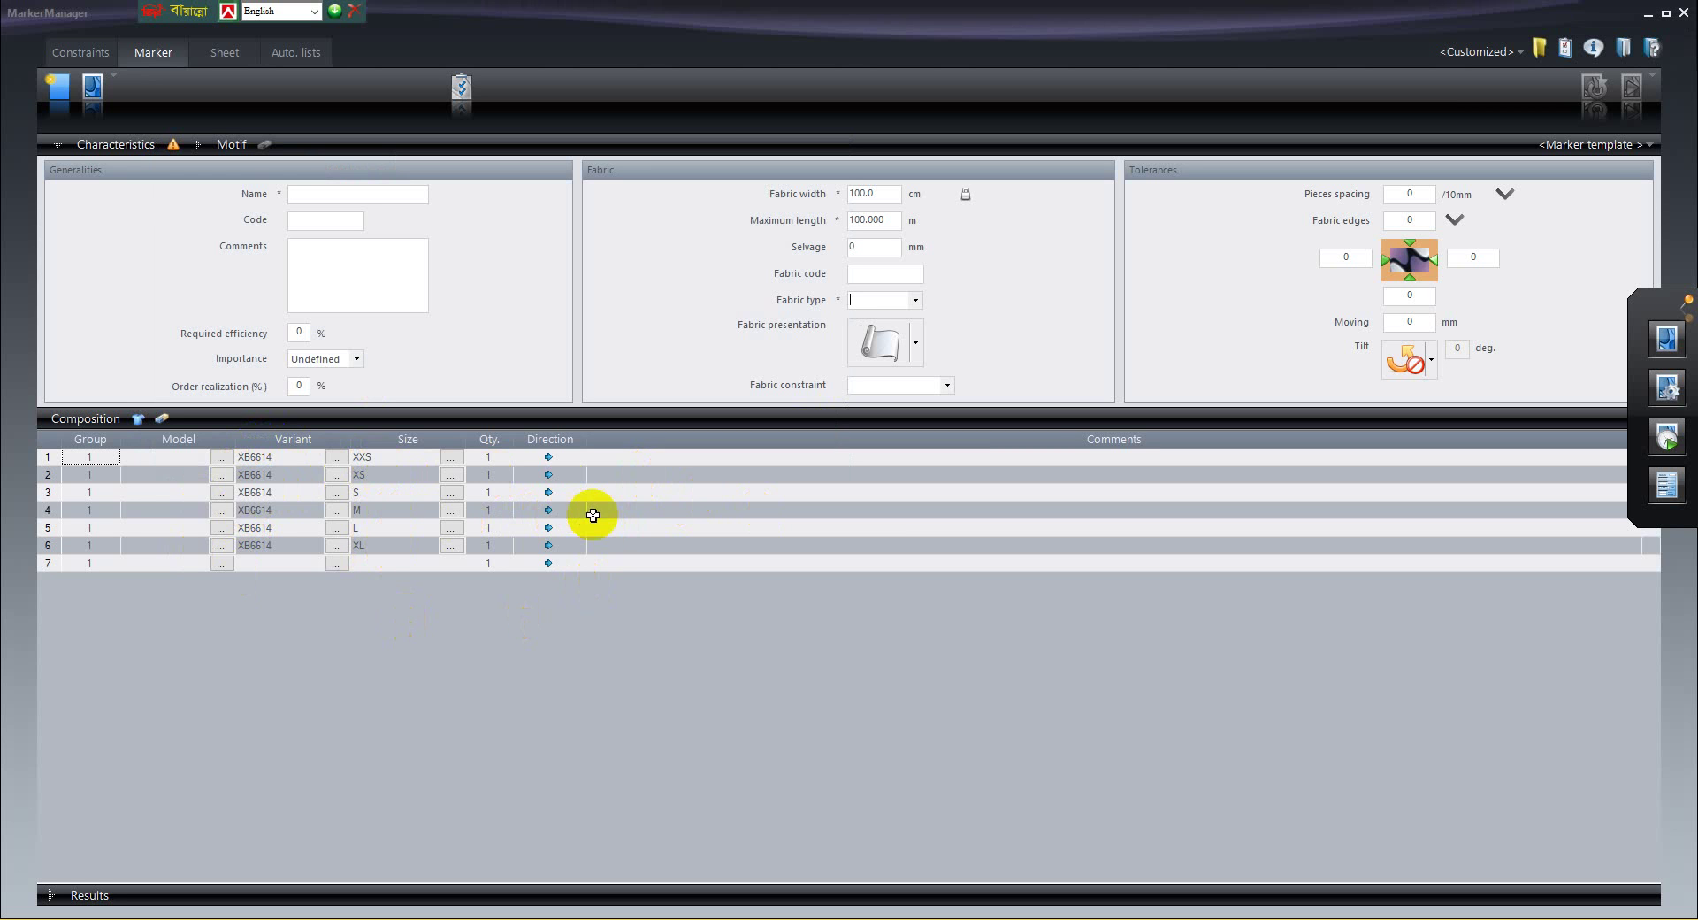
# Reverse the piece Direction for the XS, M and XL rows
pyautogui.click(553, 447)
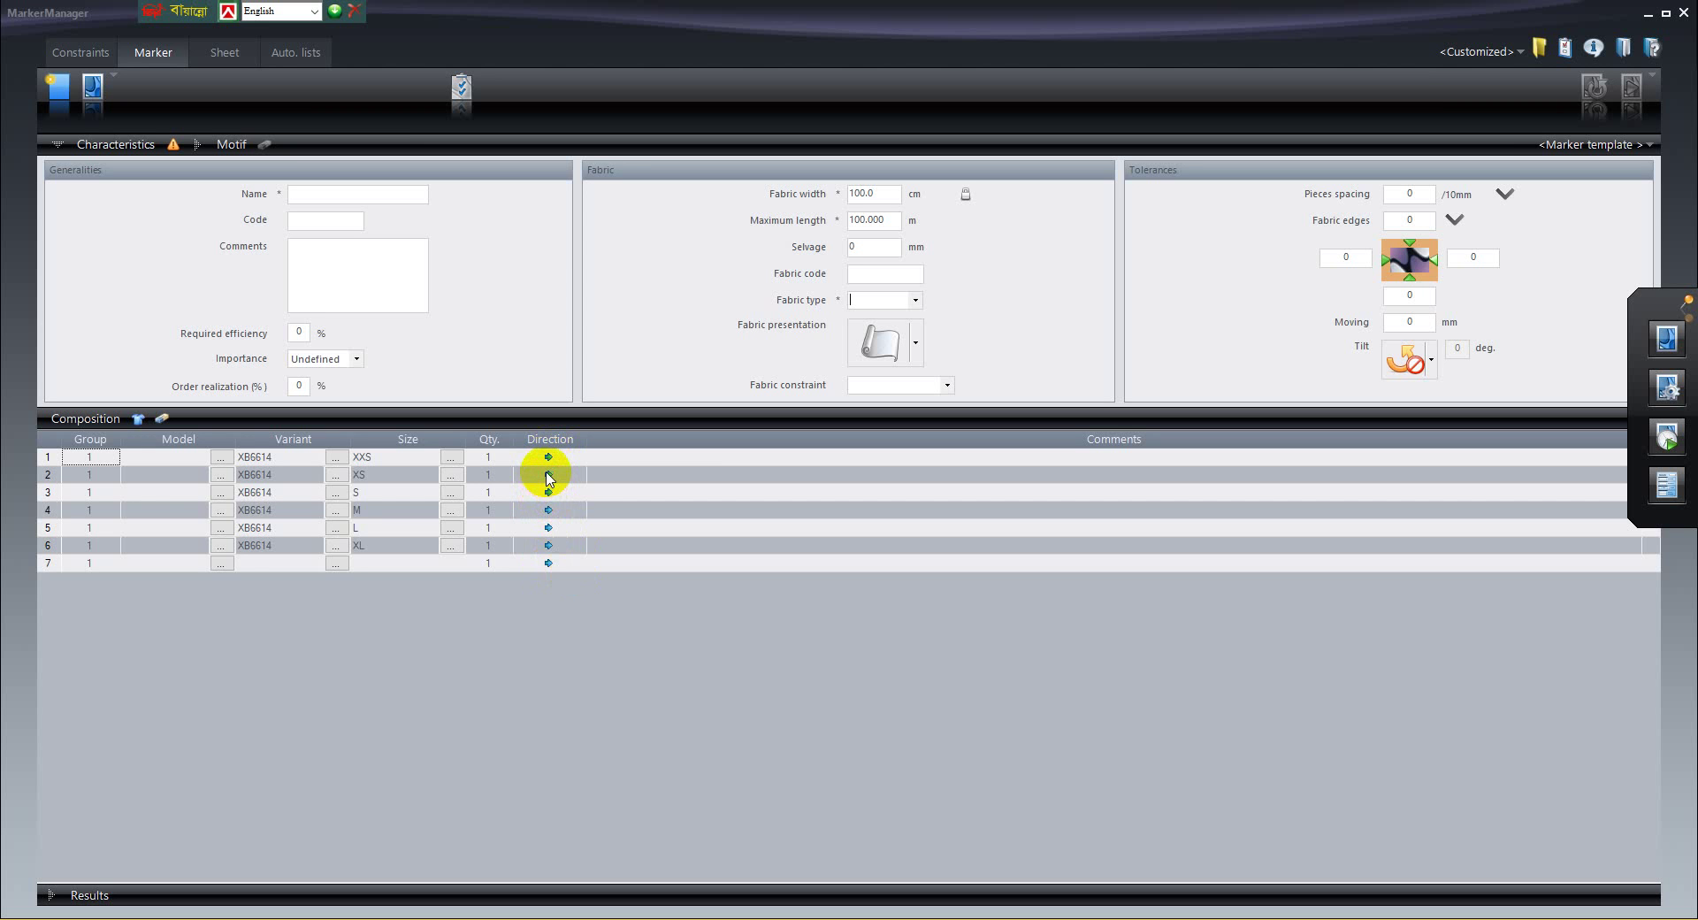
pyautogui.click(548, 476)
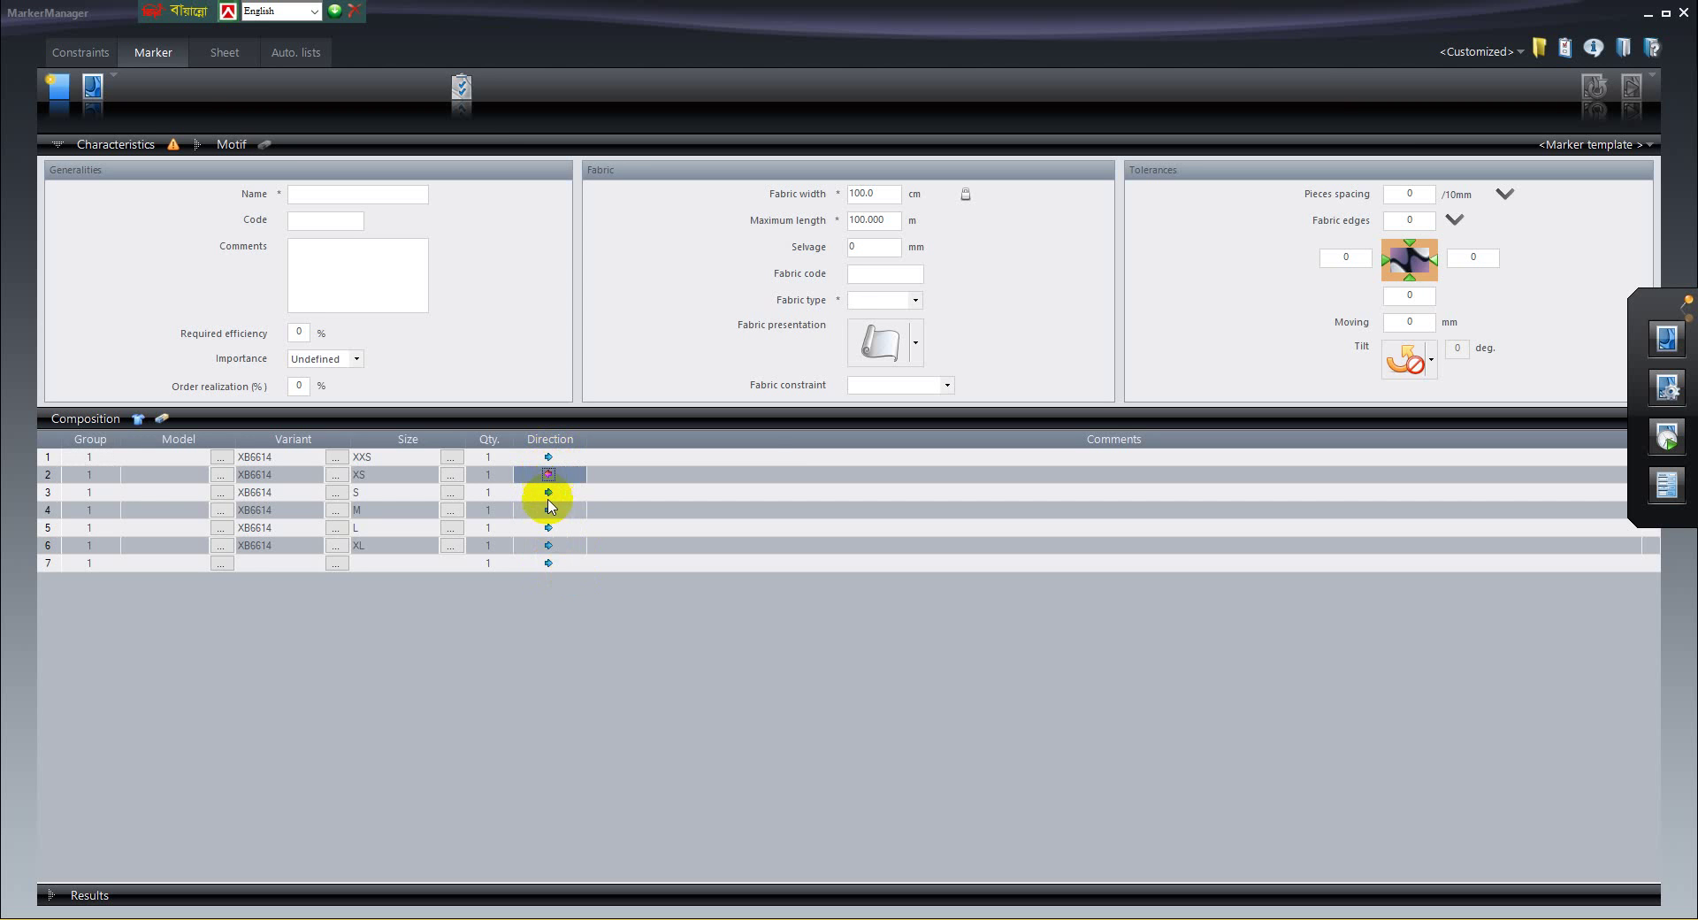
pyautogui.click(548, 511)
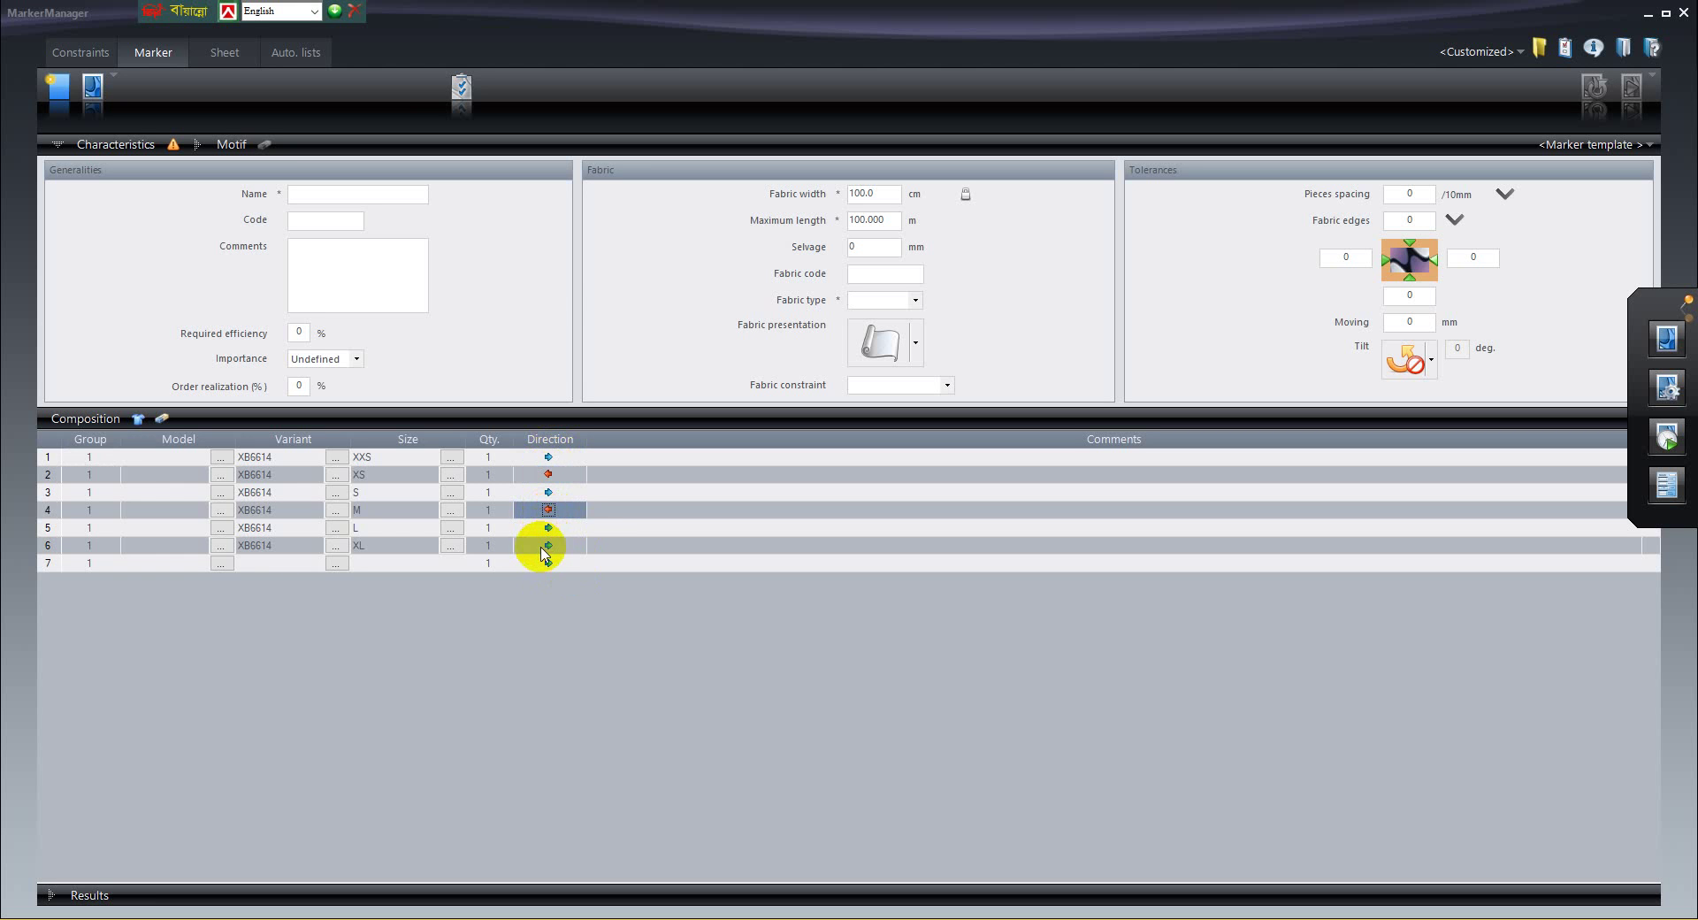
pyautogui.click(549, 546)
pyautogui.click(549, 545)
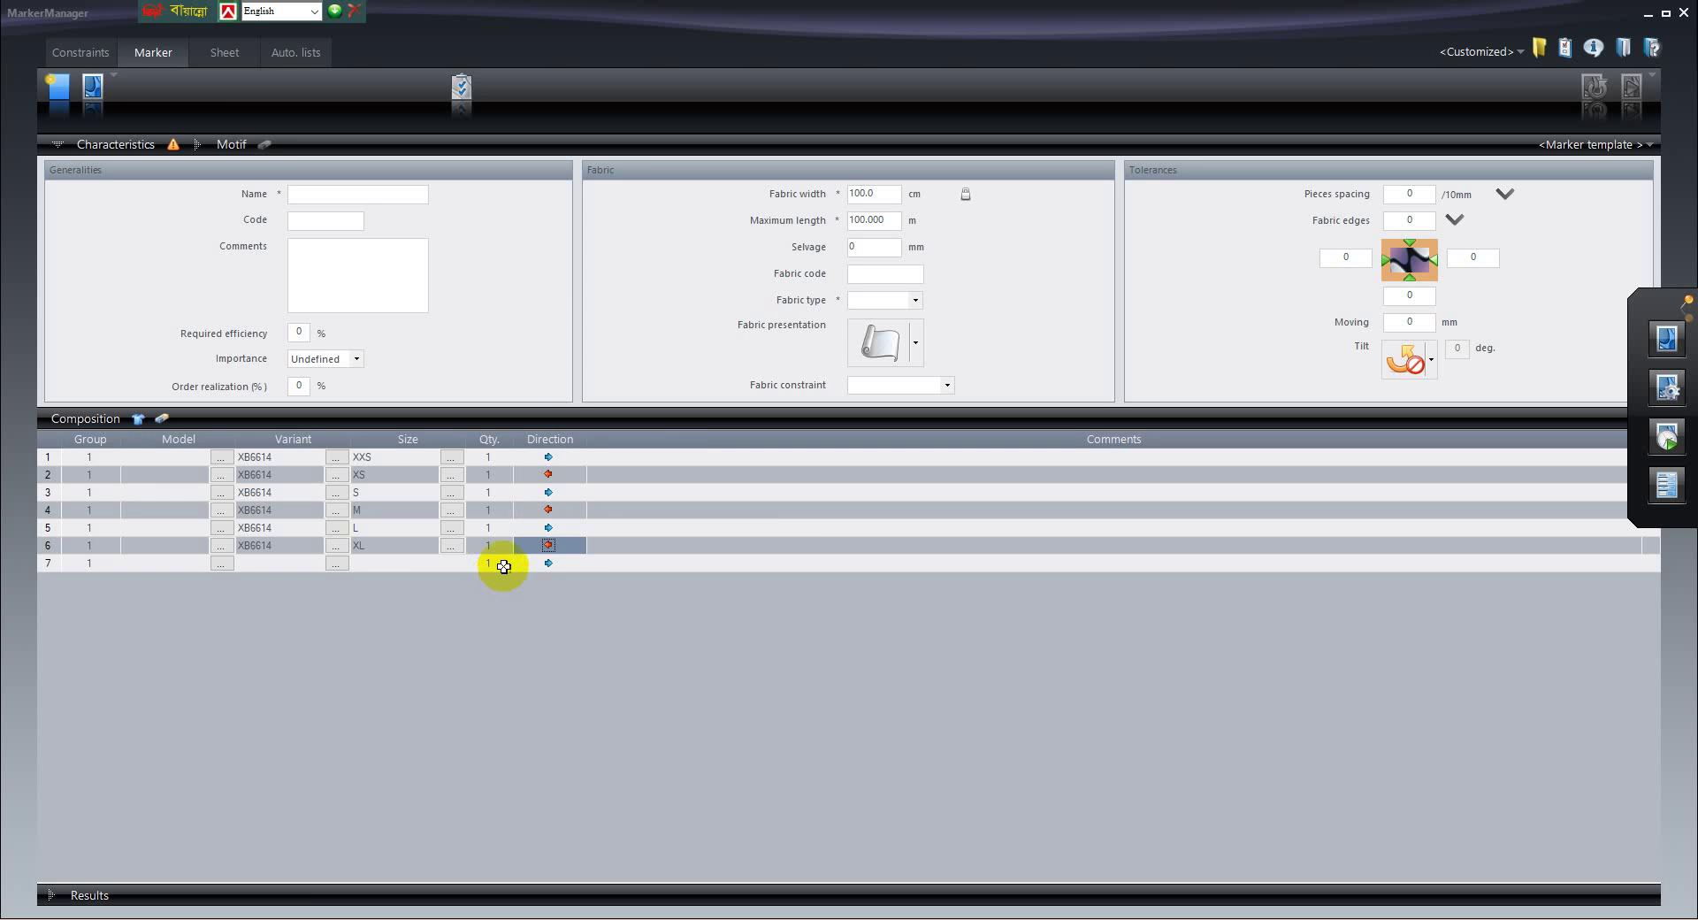
# Enter quantity 2 for XXS, 3 for S and 2 for L
pyautogui.click(486, 441)
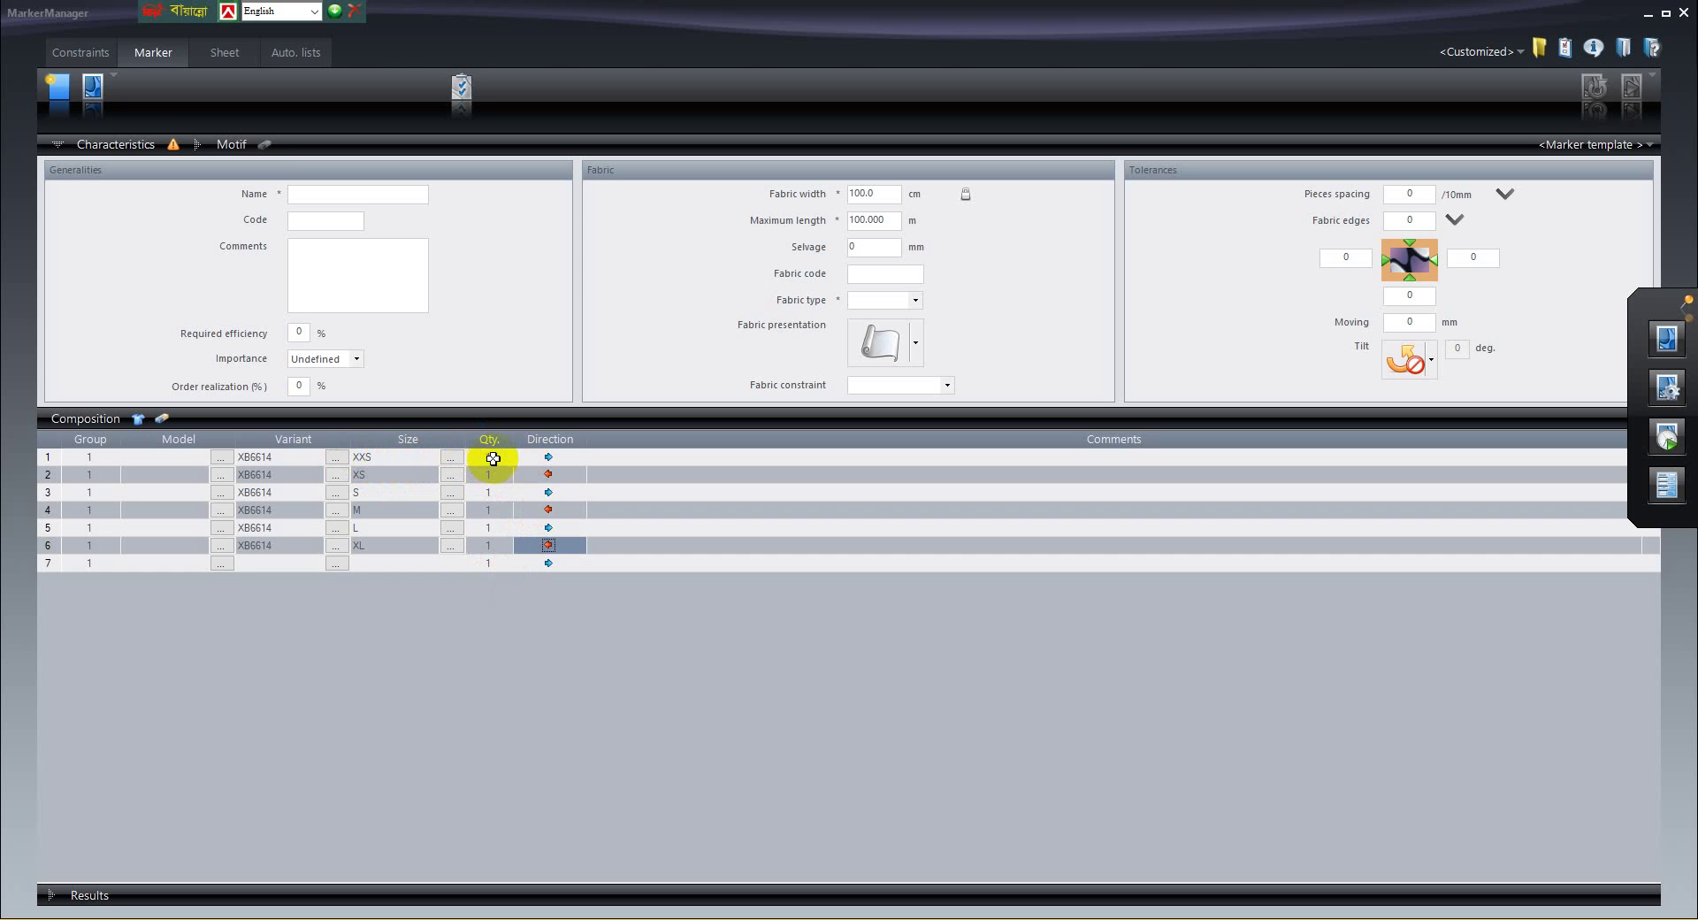
pyautogui.click(489, 458)
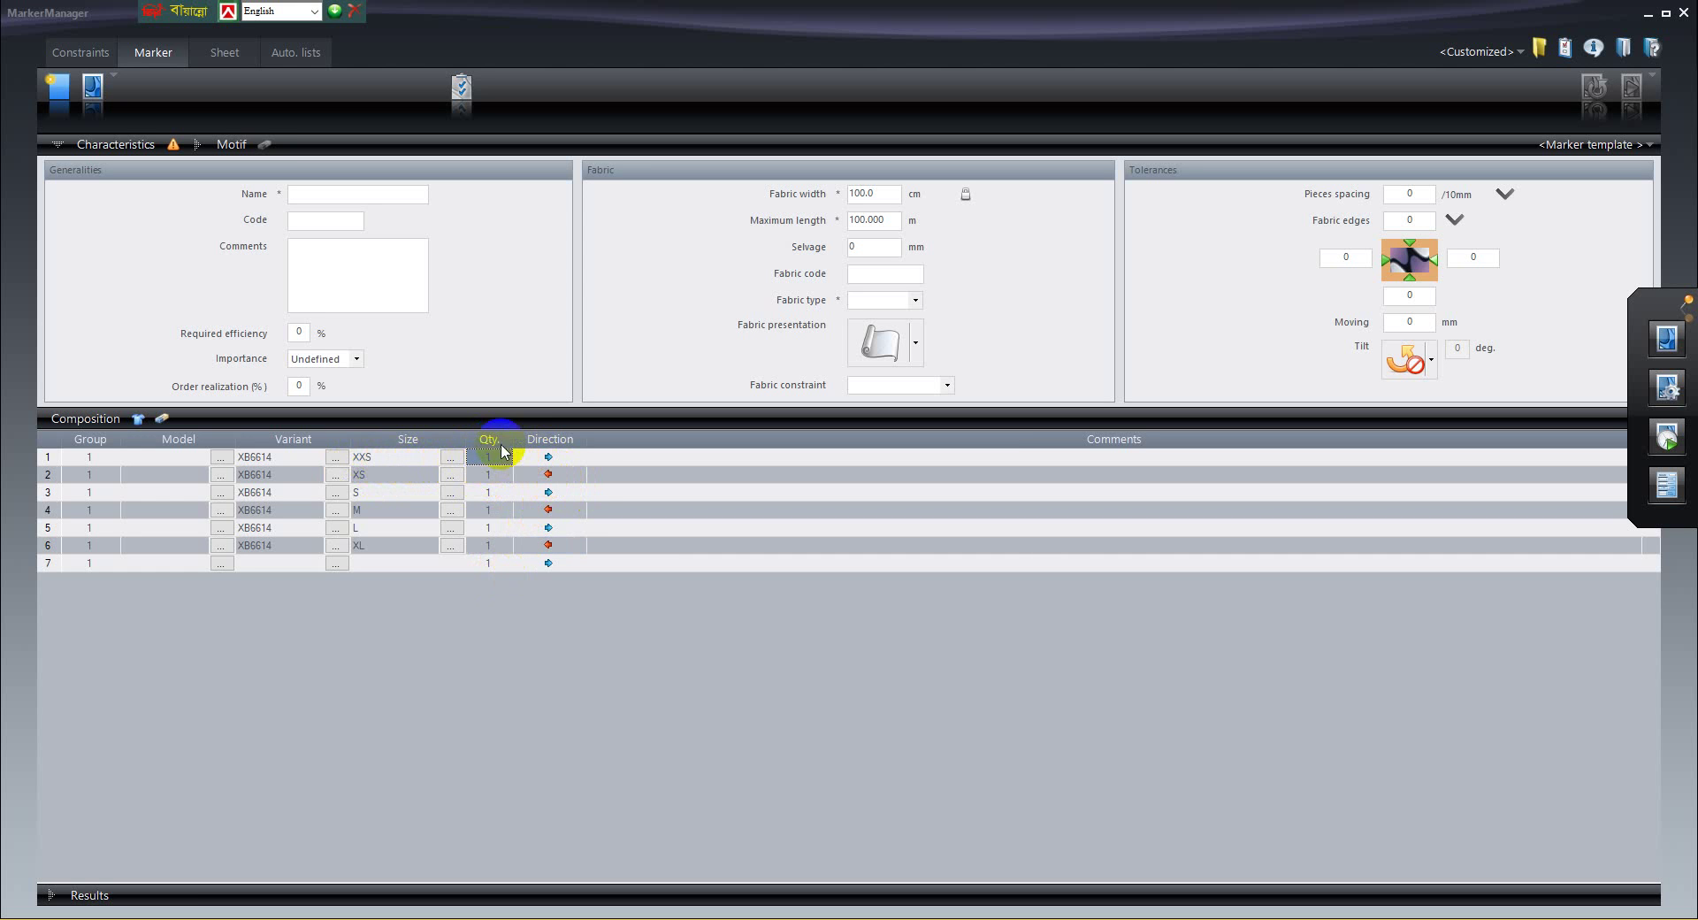
pyautogui.write('2')
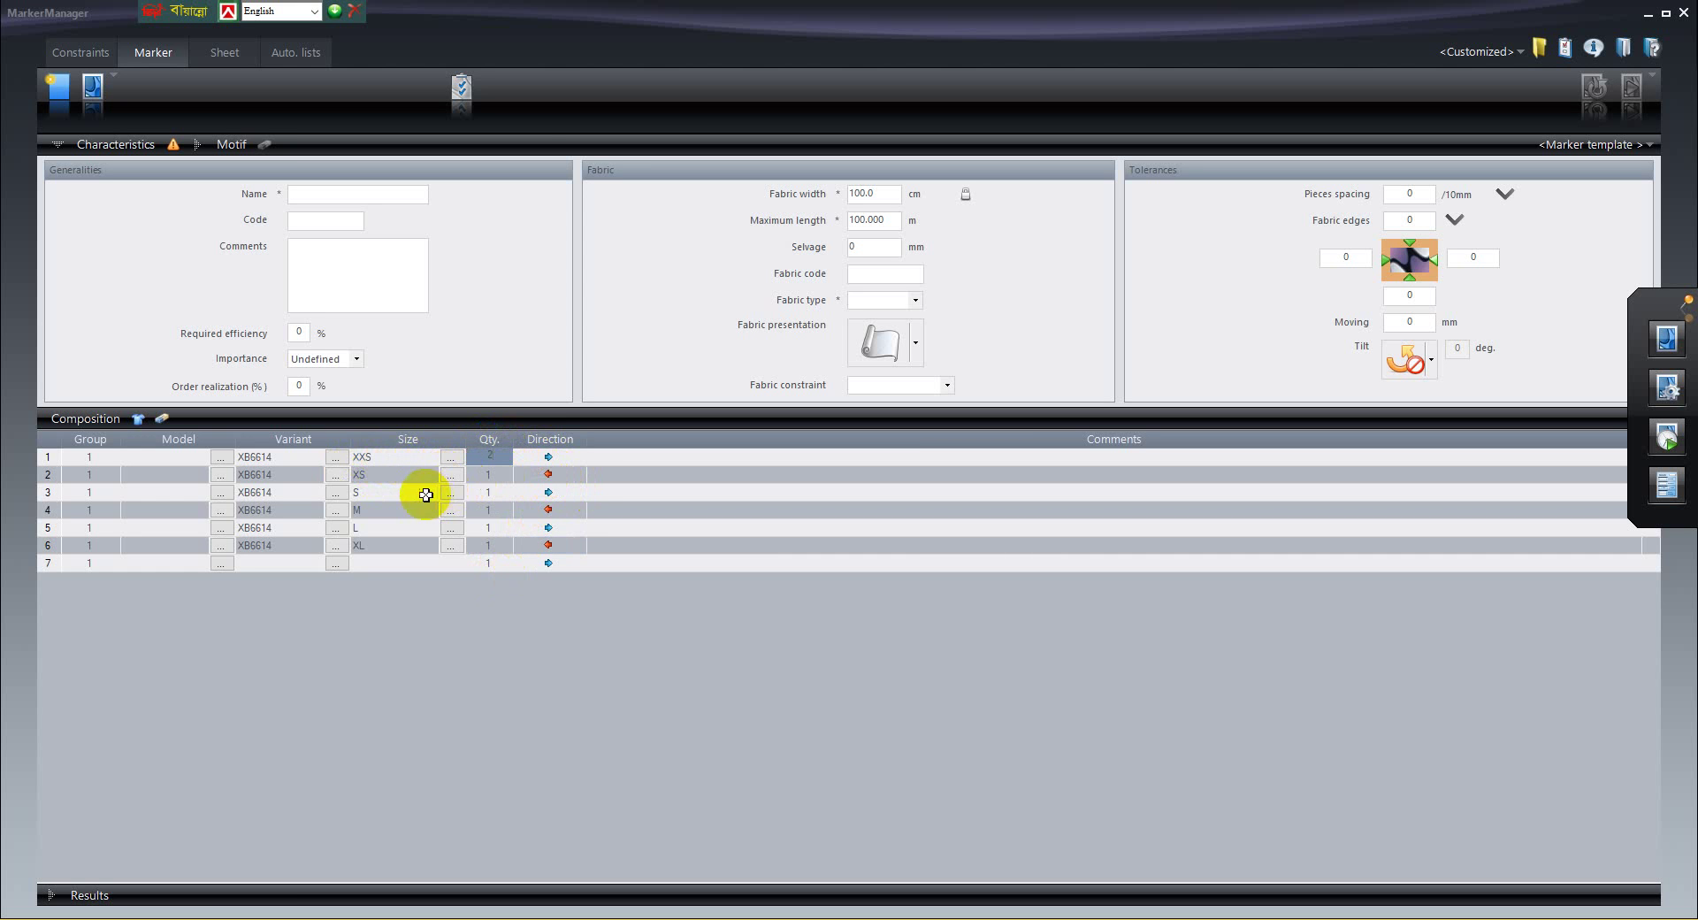
pyautogui.click(489, 491)
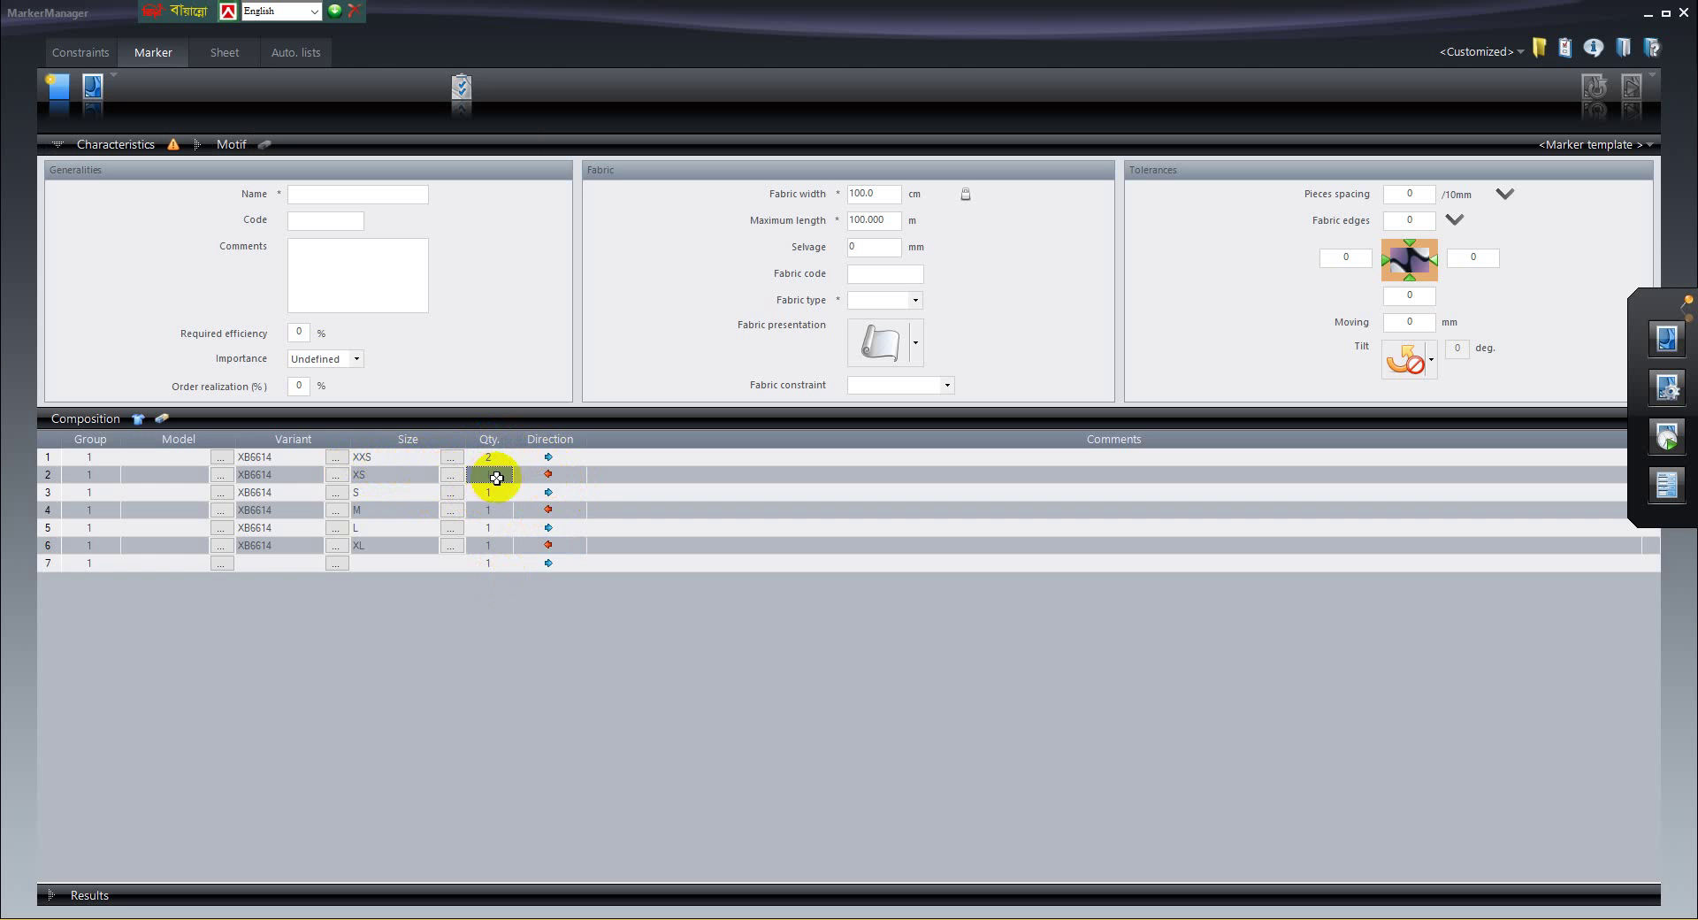
pyautogui.click(486, 492)
pyautogui.write('3')
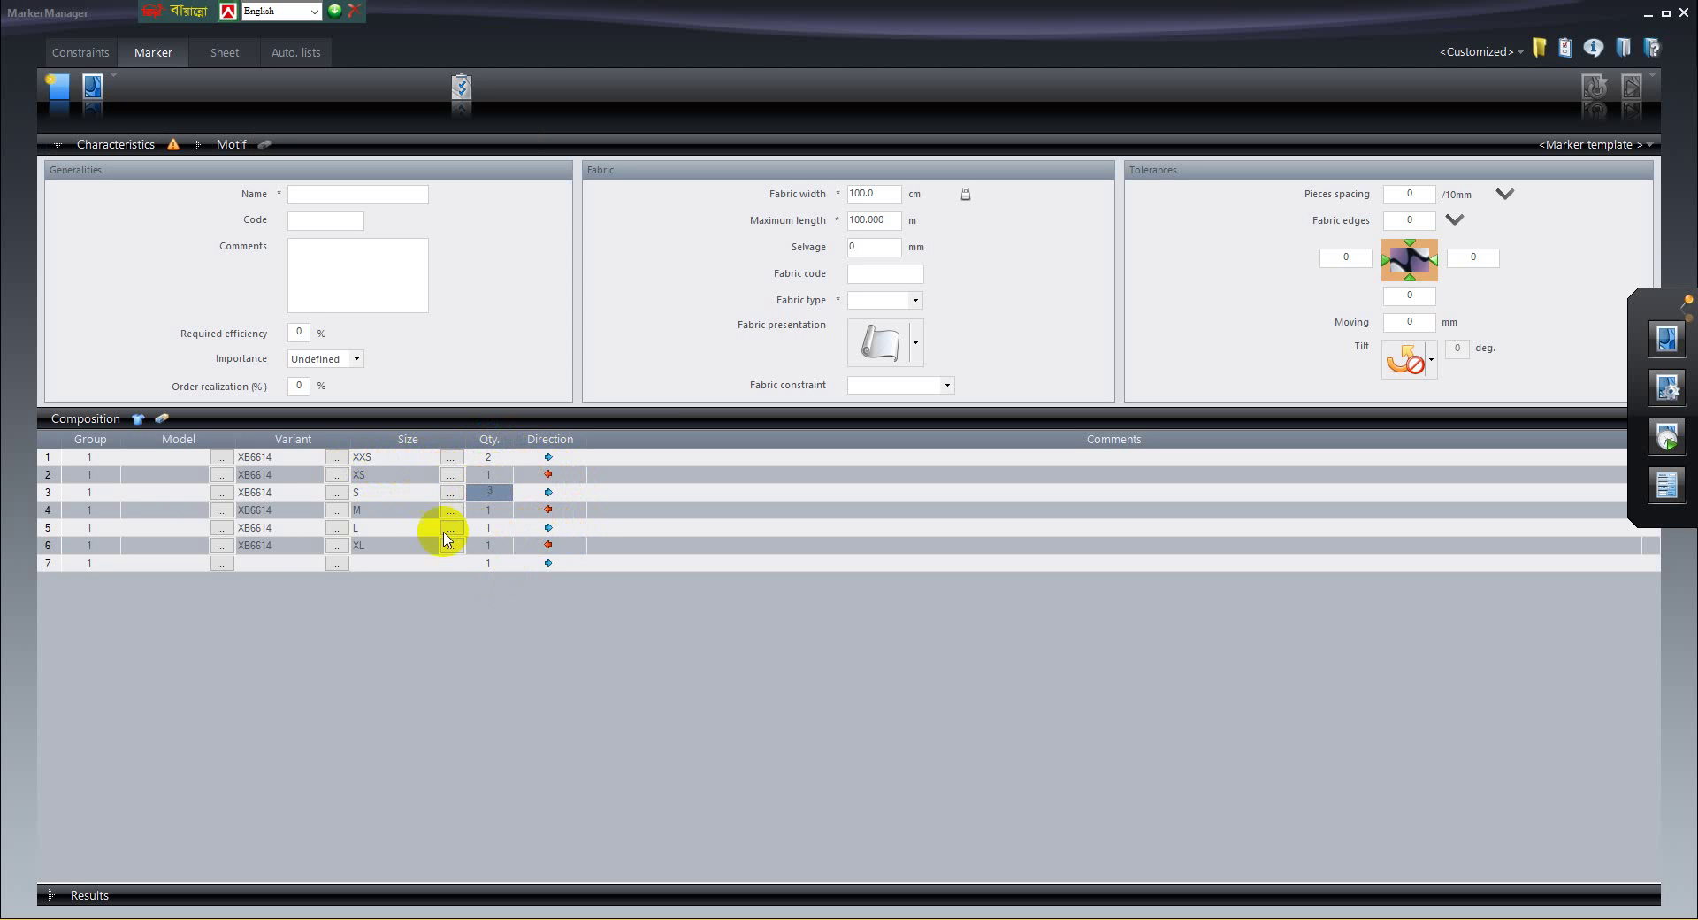
pyautogui.click(493, 527)
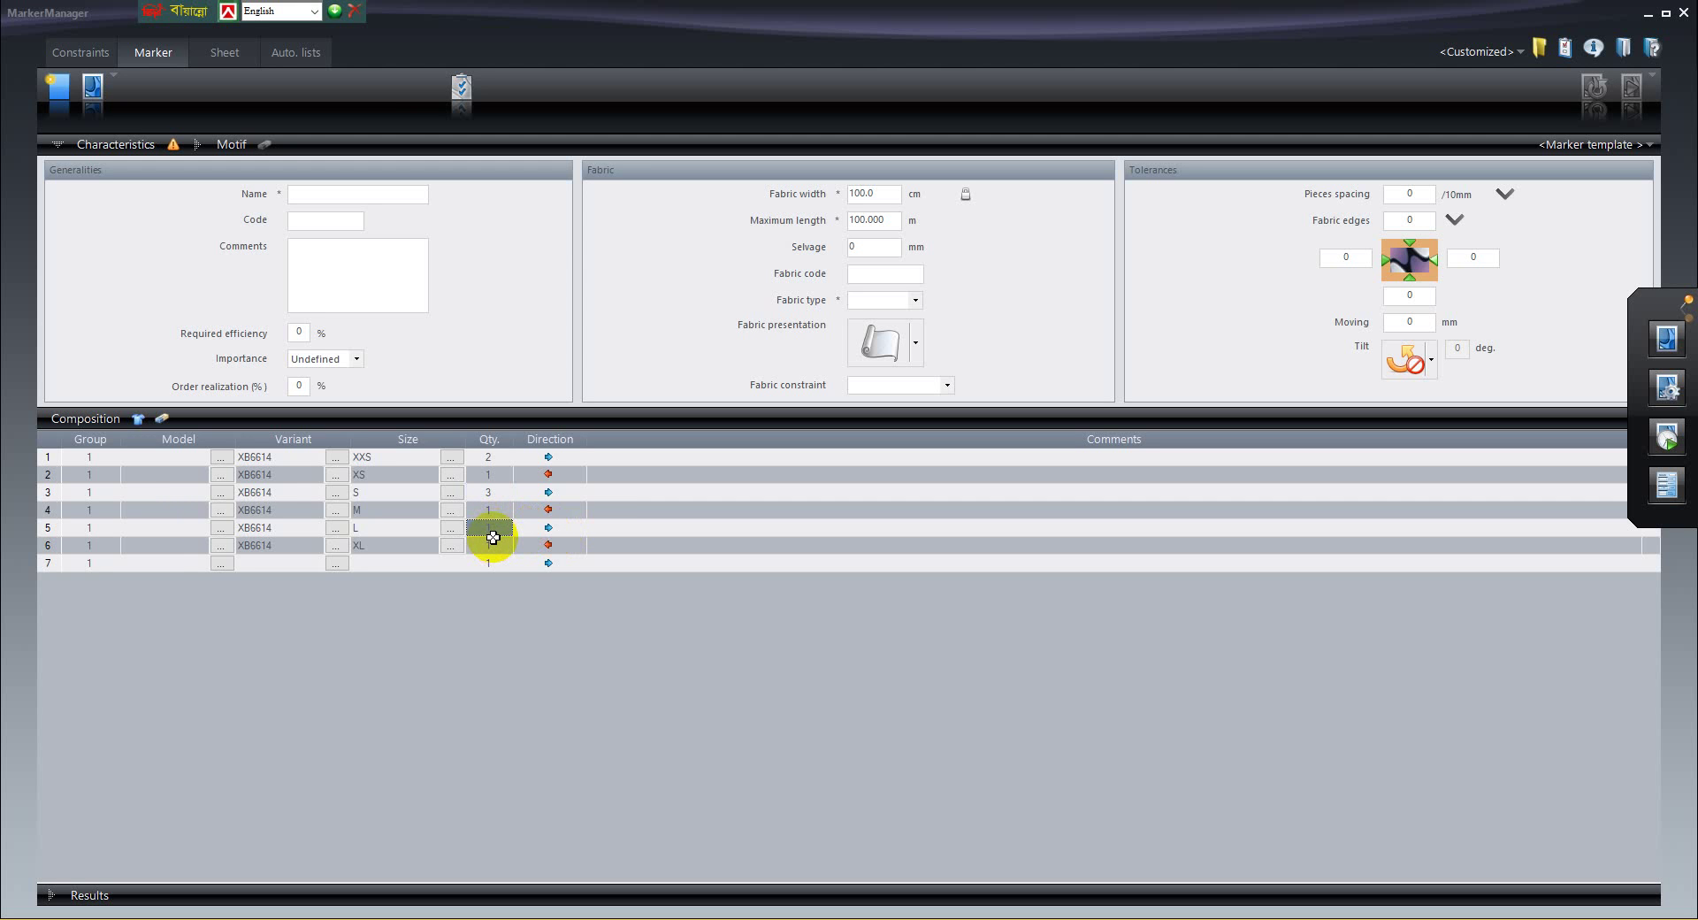
pyautogui.write('2')
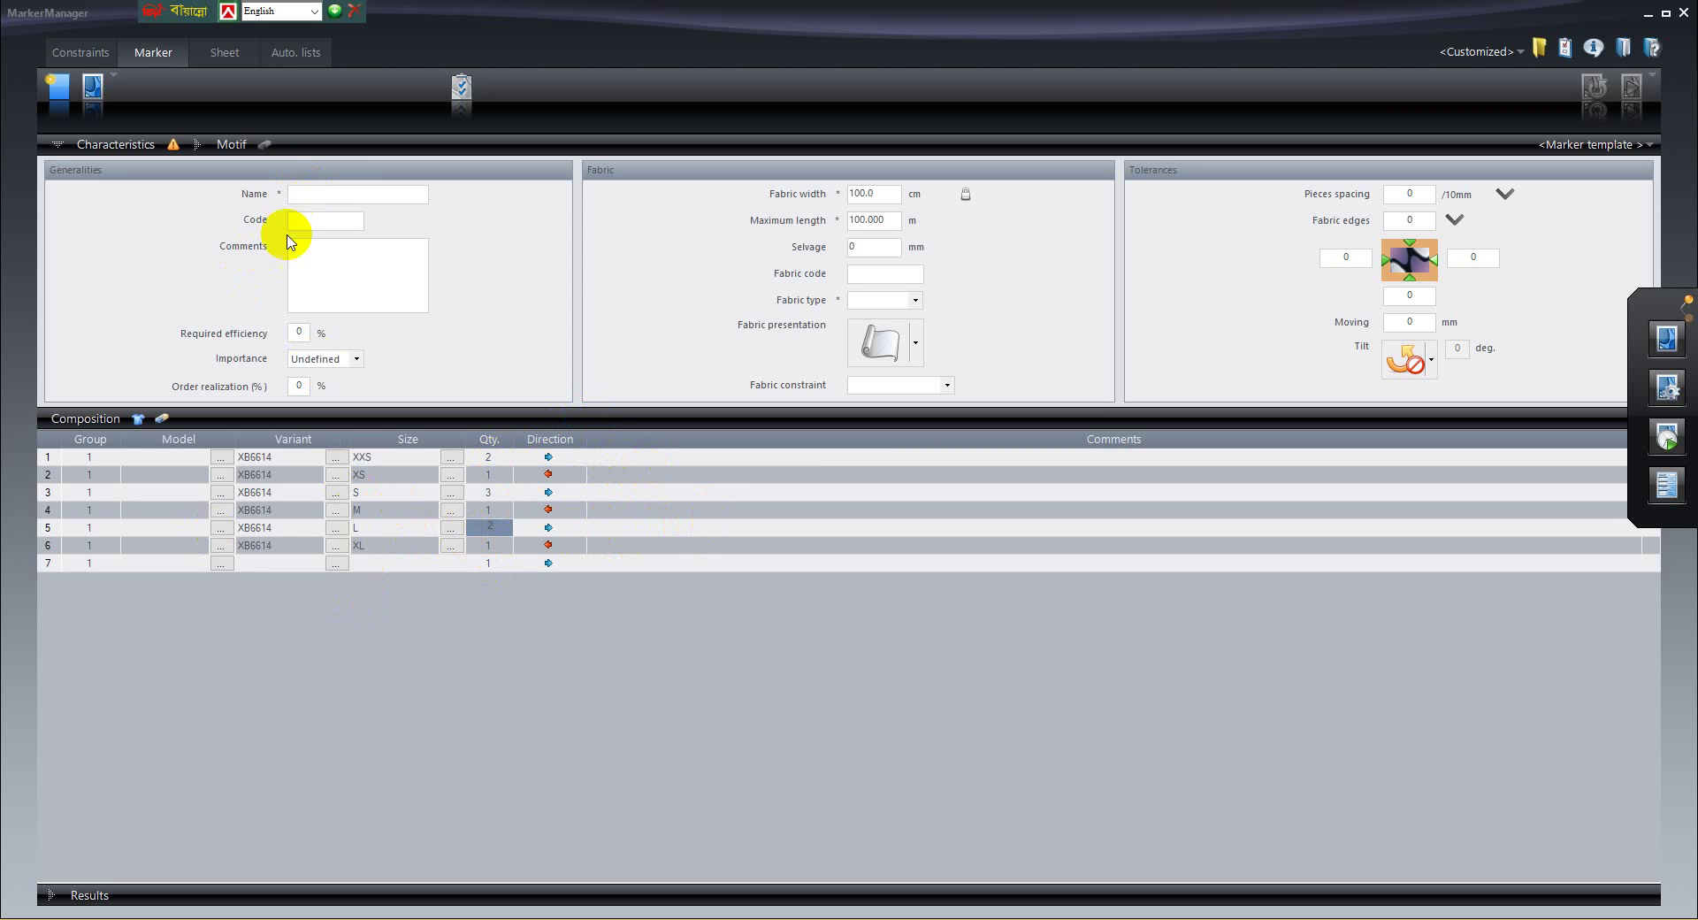
# Enter the marker name and trim its size-list ending so it reads XB6614---all
pyautogui.click(330, 195)
pyautogui.write('XB6614---all---')
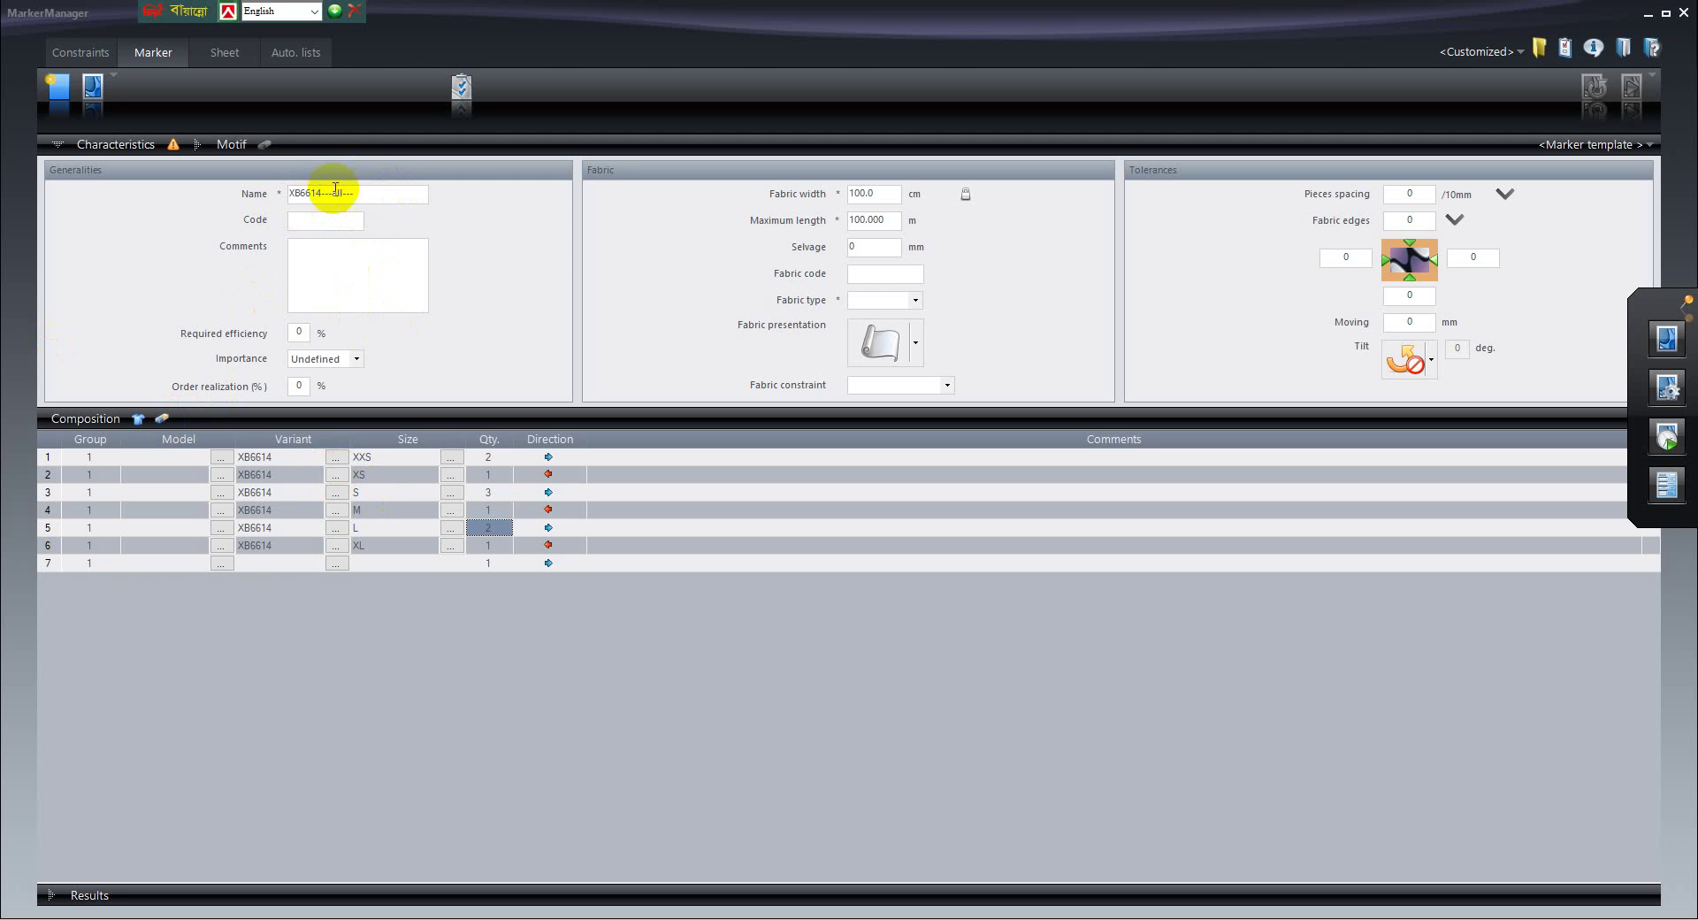
pyautogui.click(326, 218)
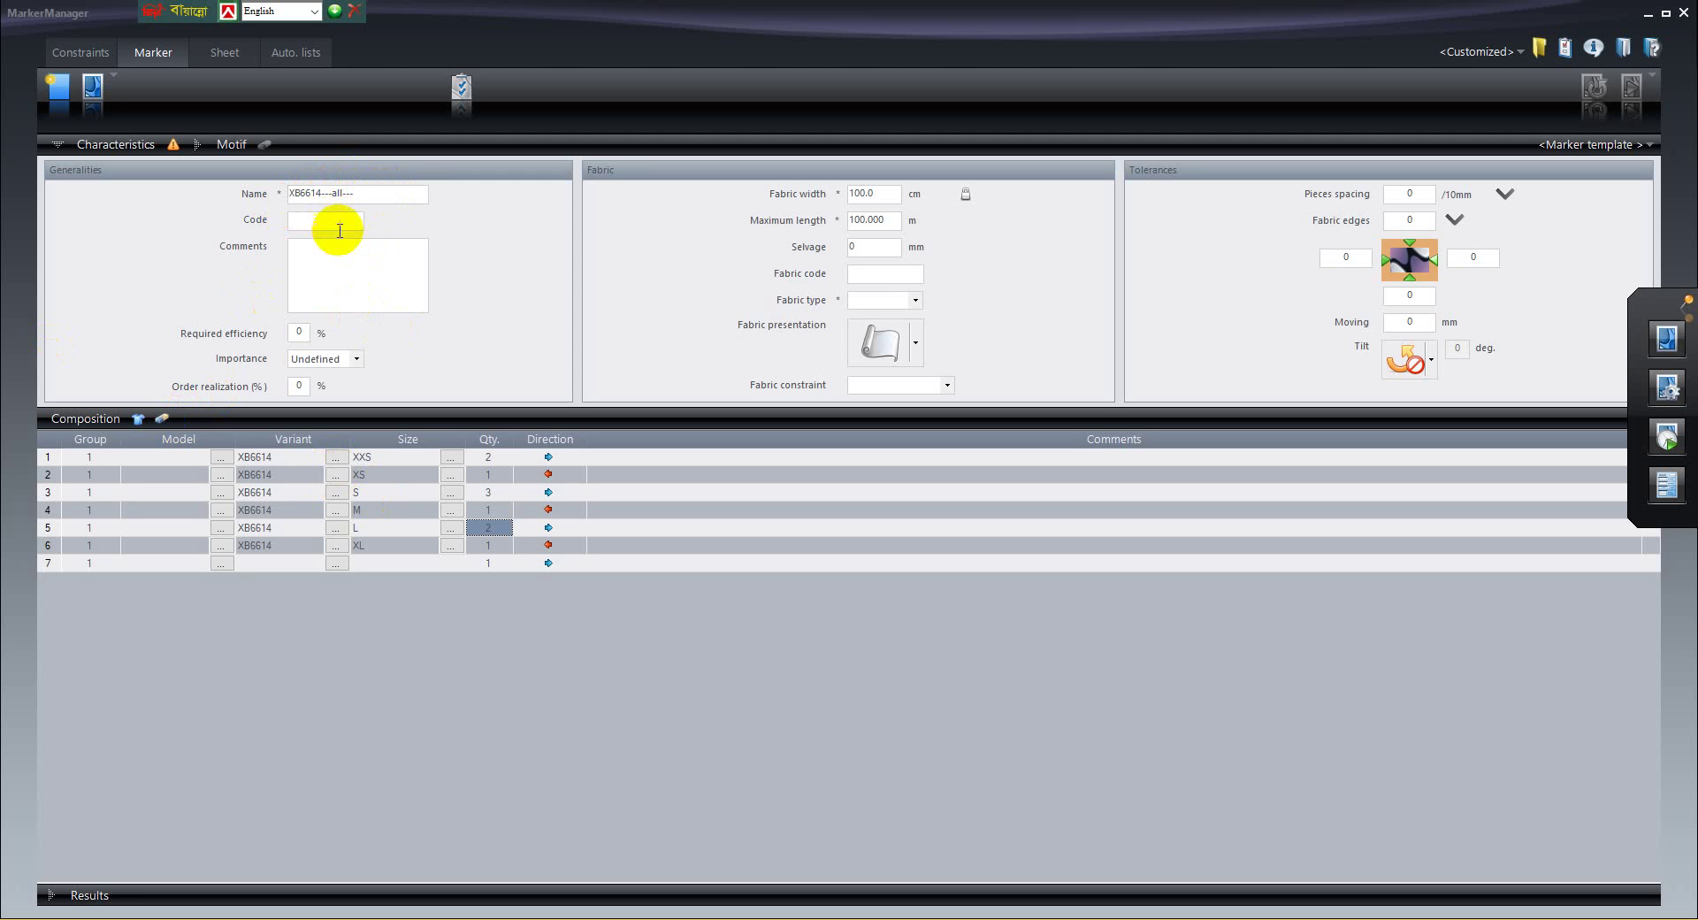
pyautogui.click(341, 193)
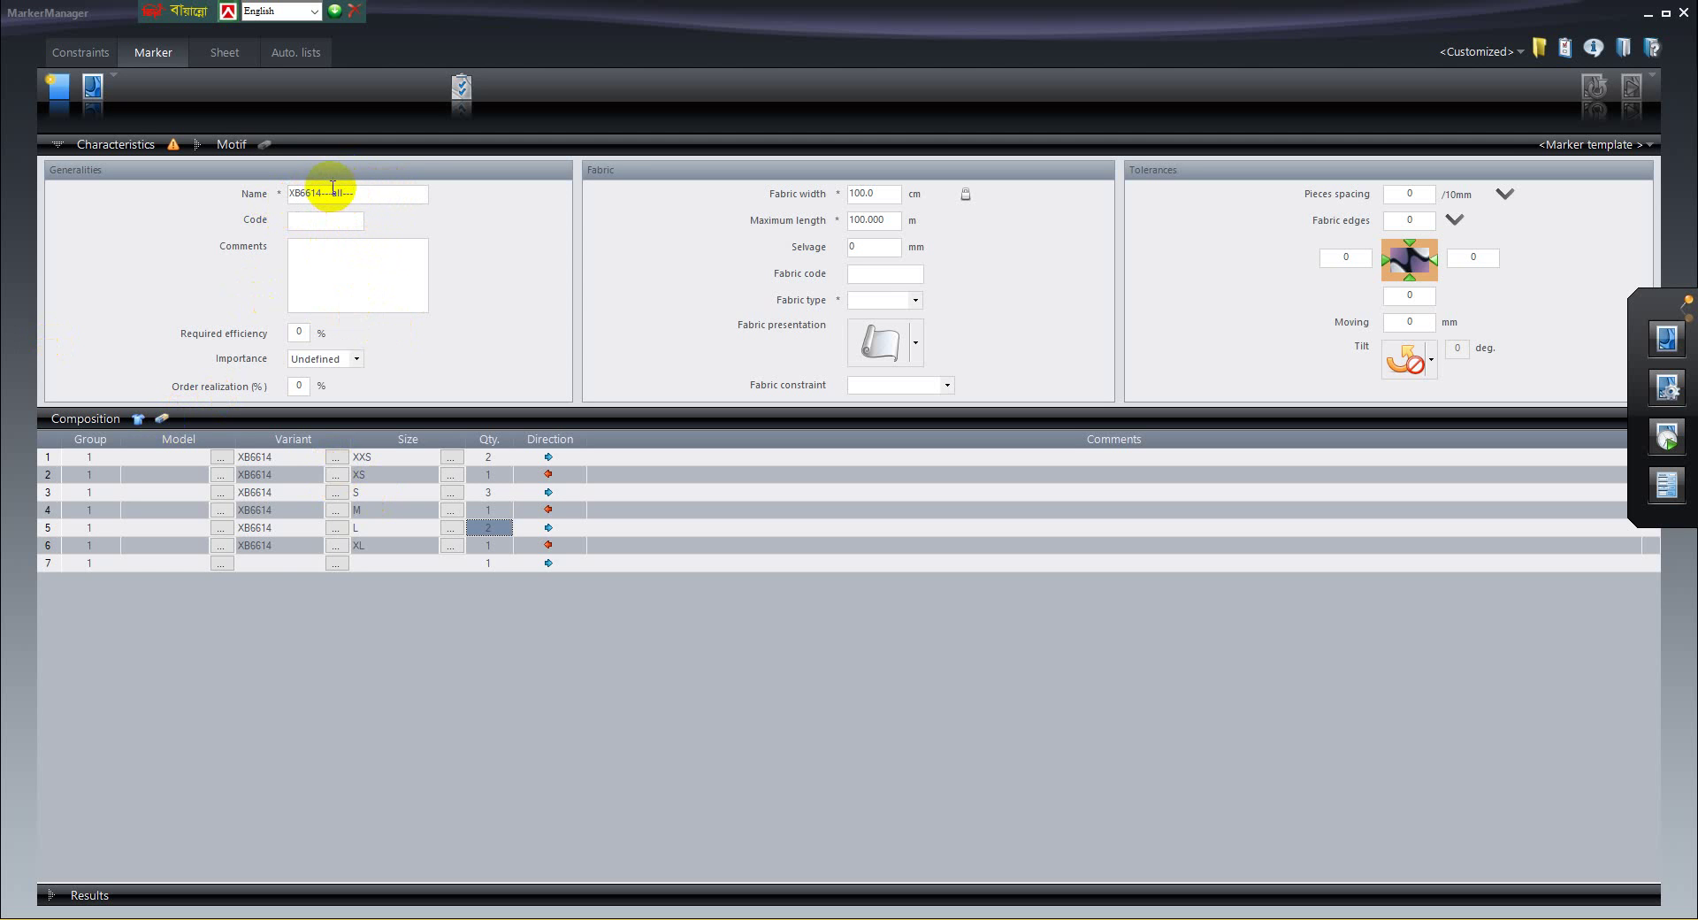
pyautogui.click(334, 192)
pyautogui.moveTo(371, 189); pyautogui.dragTo(331, 190)
pyautogui.write('x')
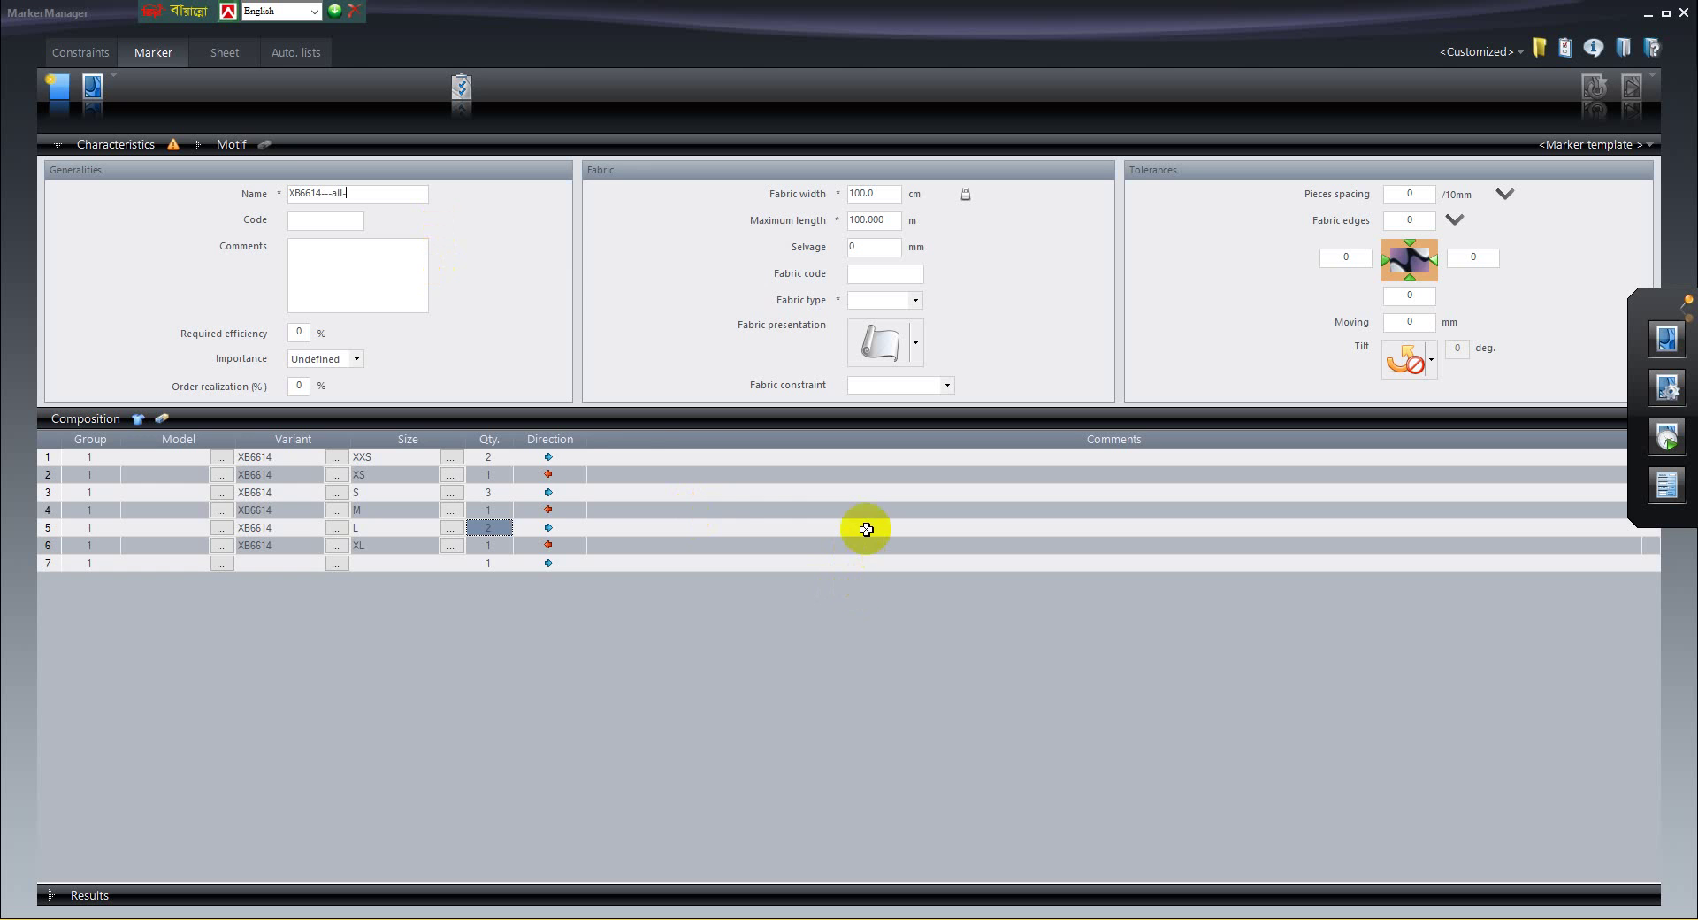
# Set the marker's Fabric type to S
pyautogui.click(916, 301)
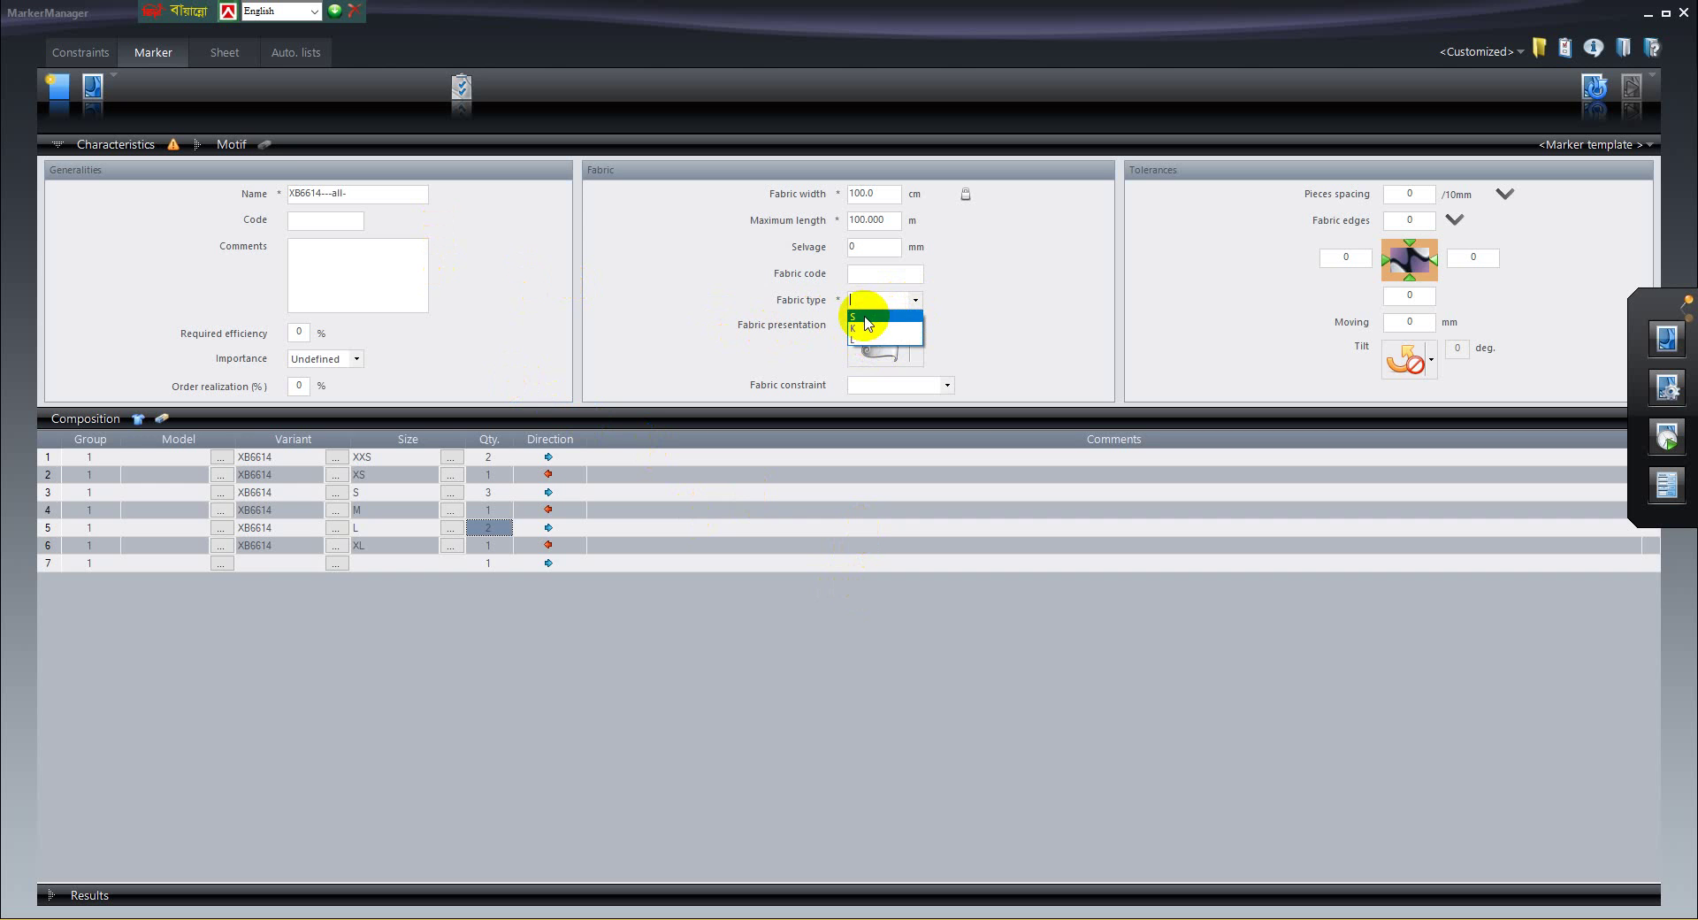
pyautogui.click(865, 318)
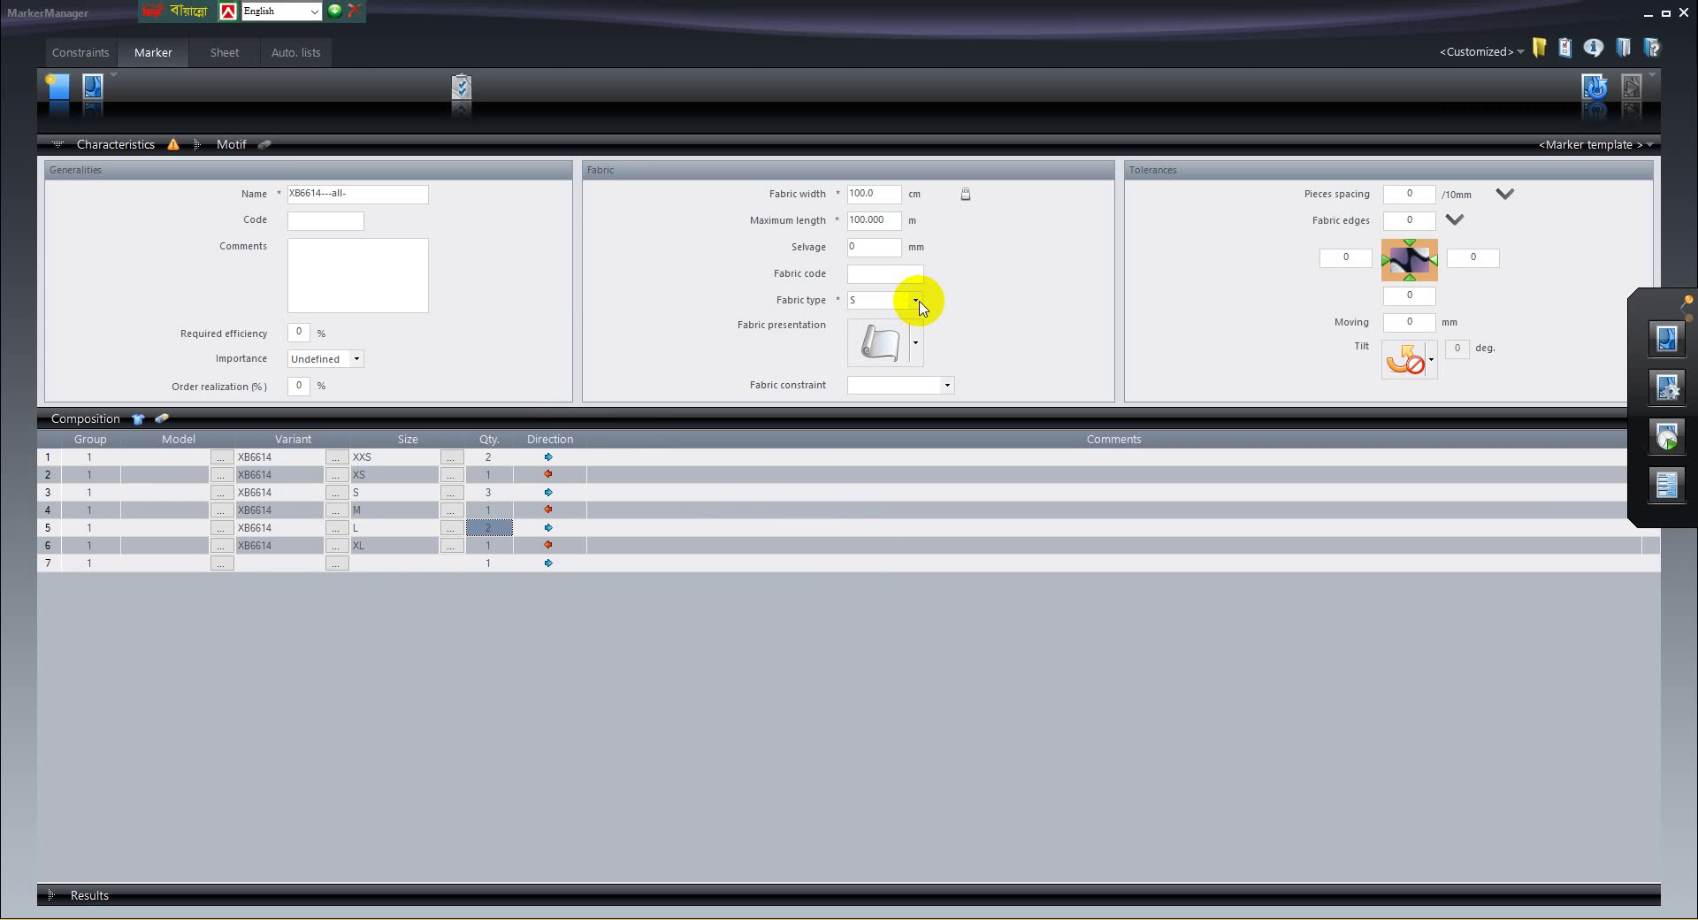
pyautogui.click(917, 302)
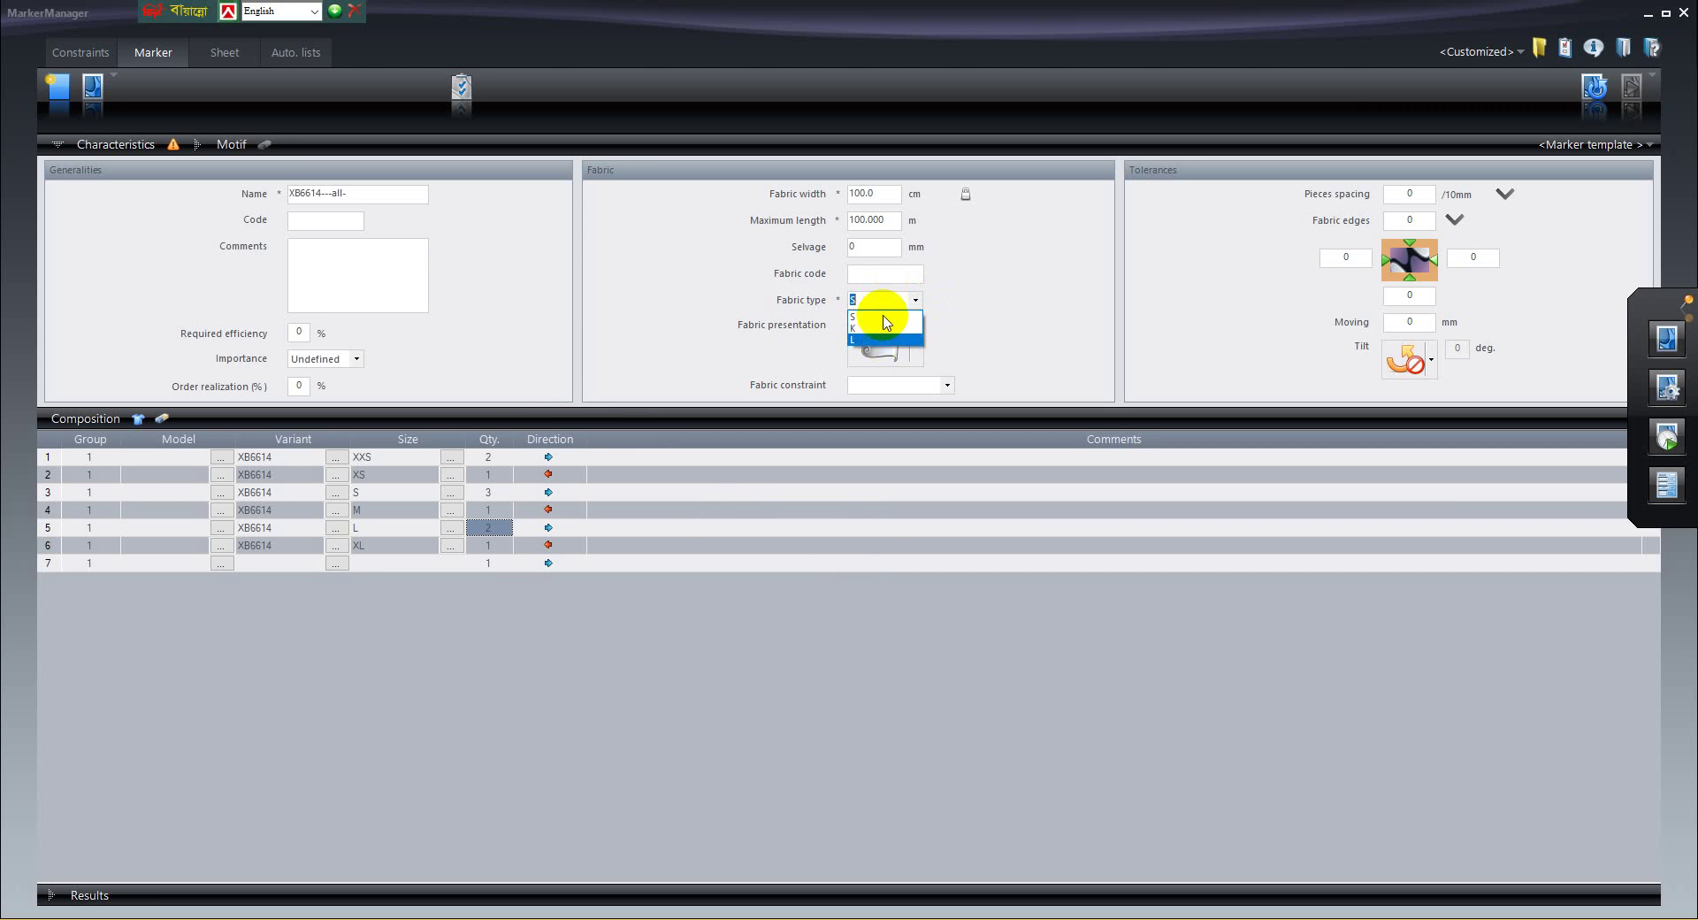
pyautogui.click(867, 316)
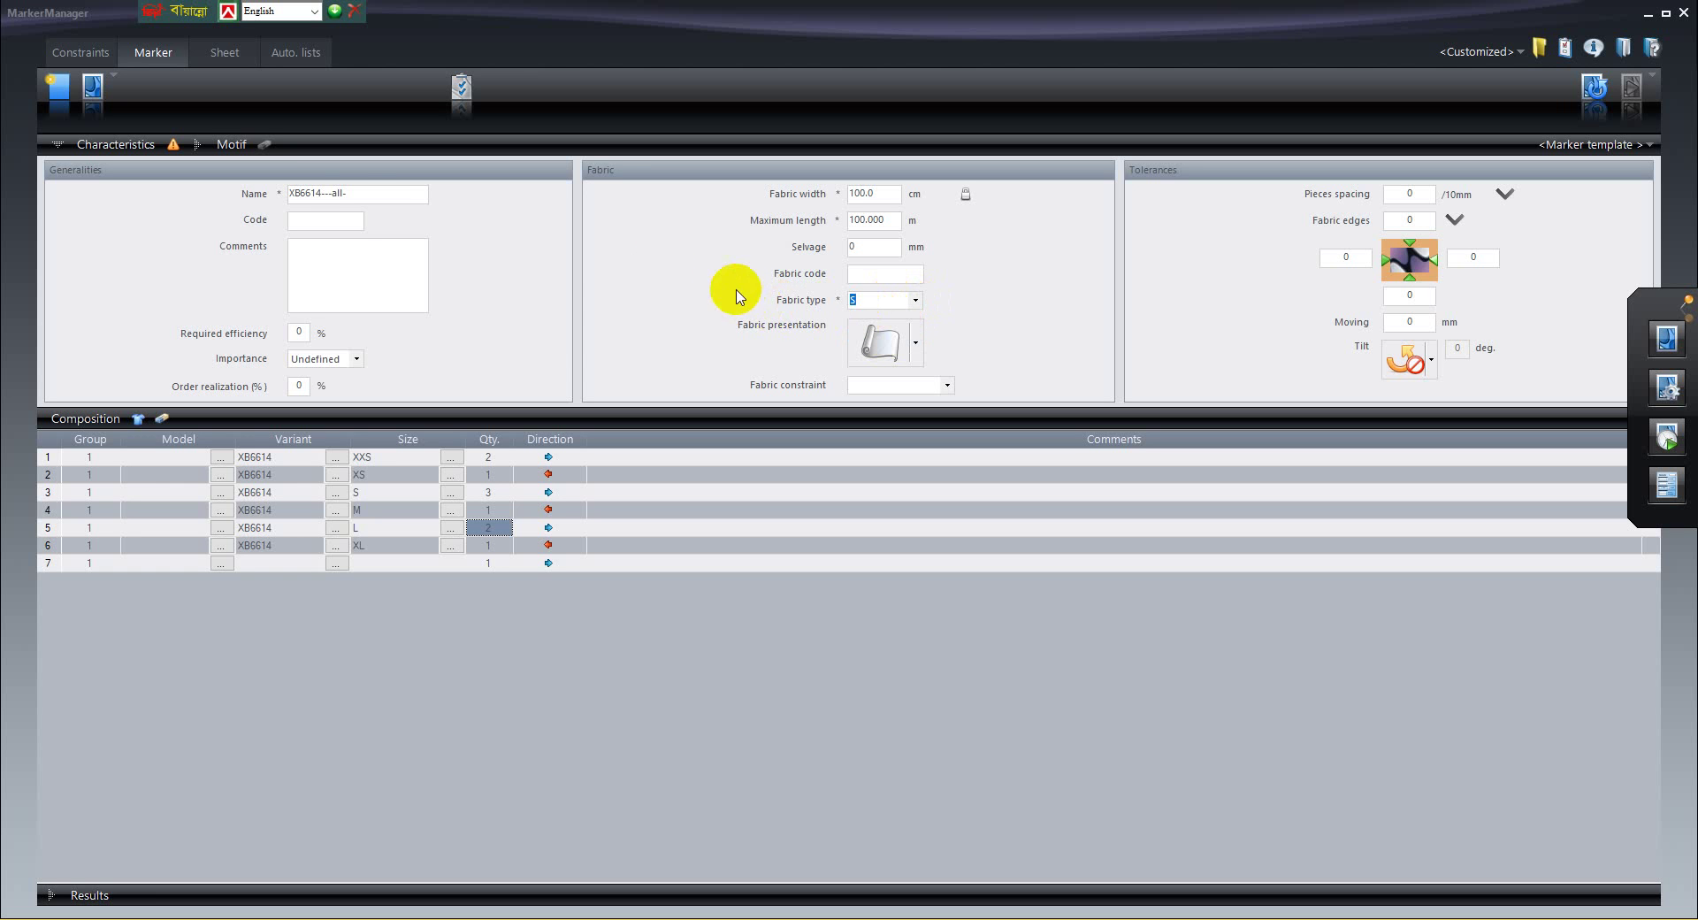
# Append a capital S so the marker name reads XB6614---all-S, then select the name
pyautogui.click(374, 197)
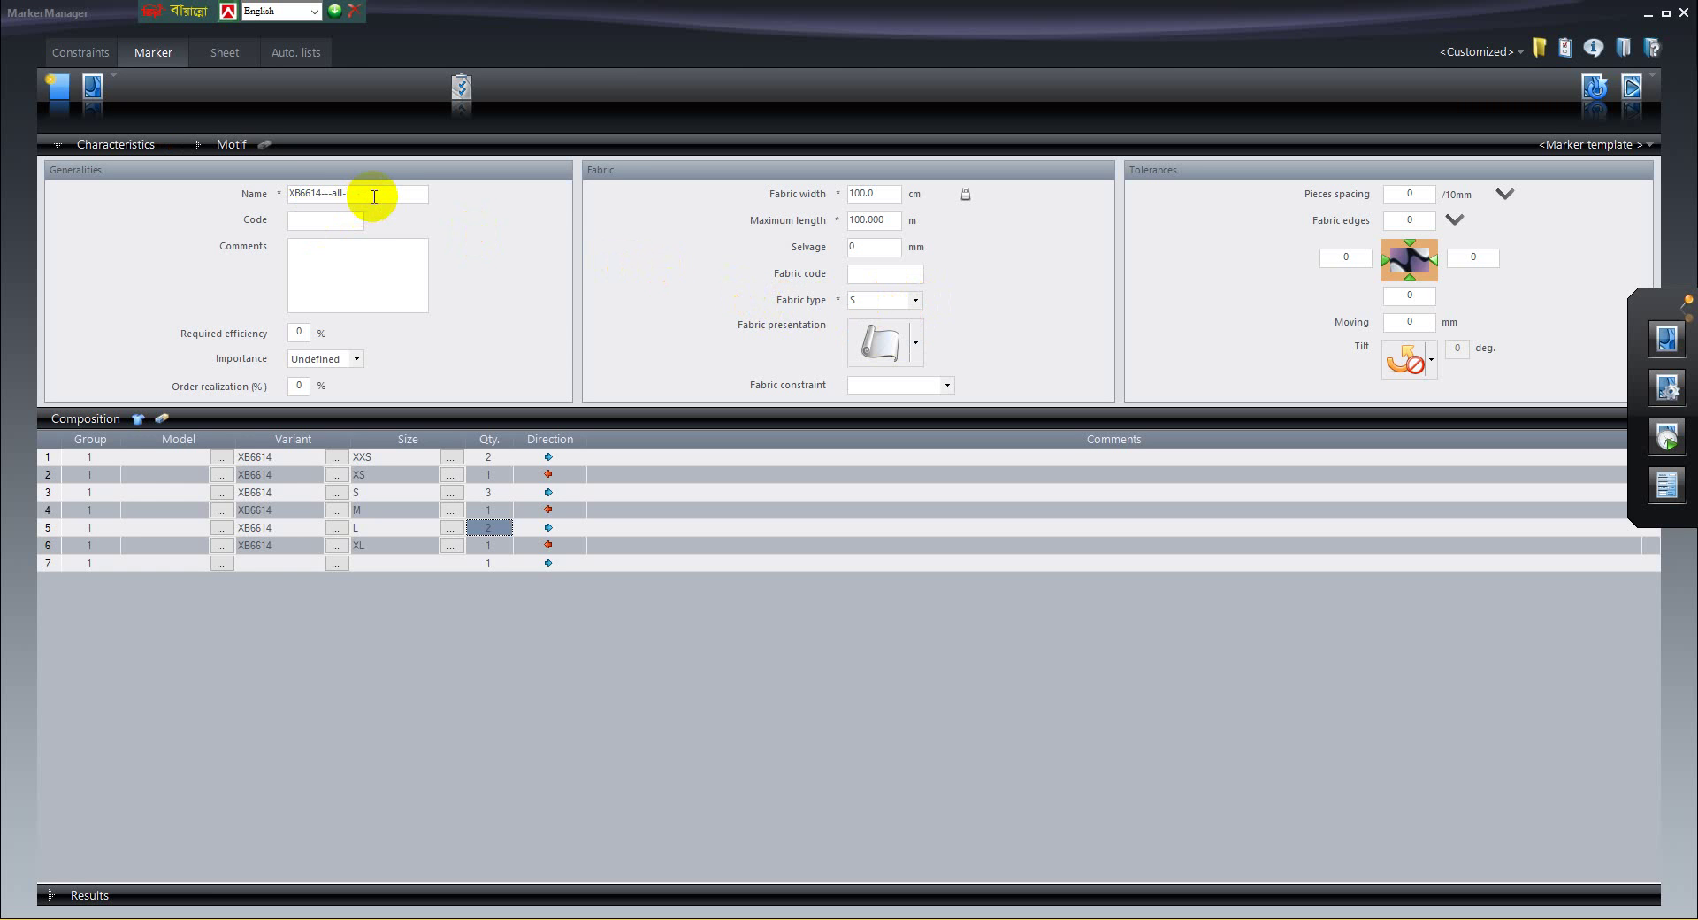
pyautogui.write('s')
pyautogui.press('BackSpace')
pyautogui.write('S')
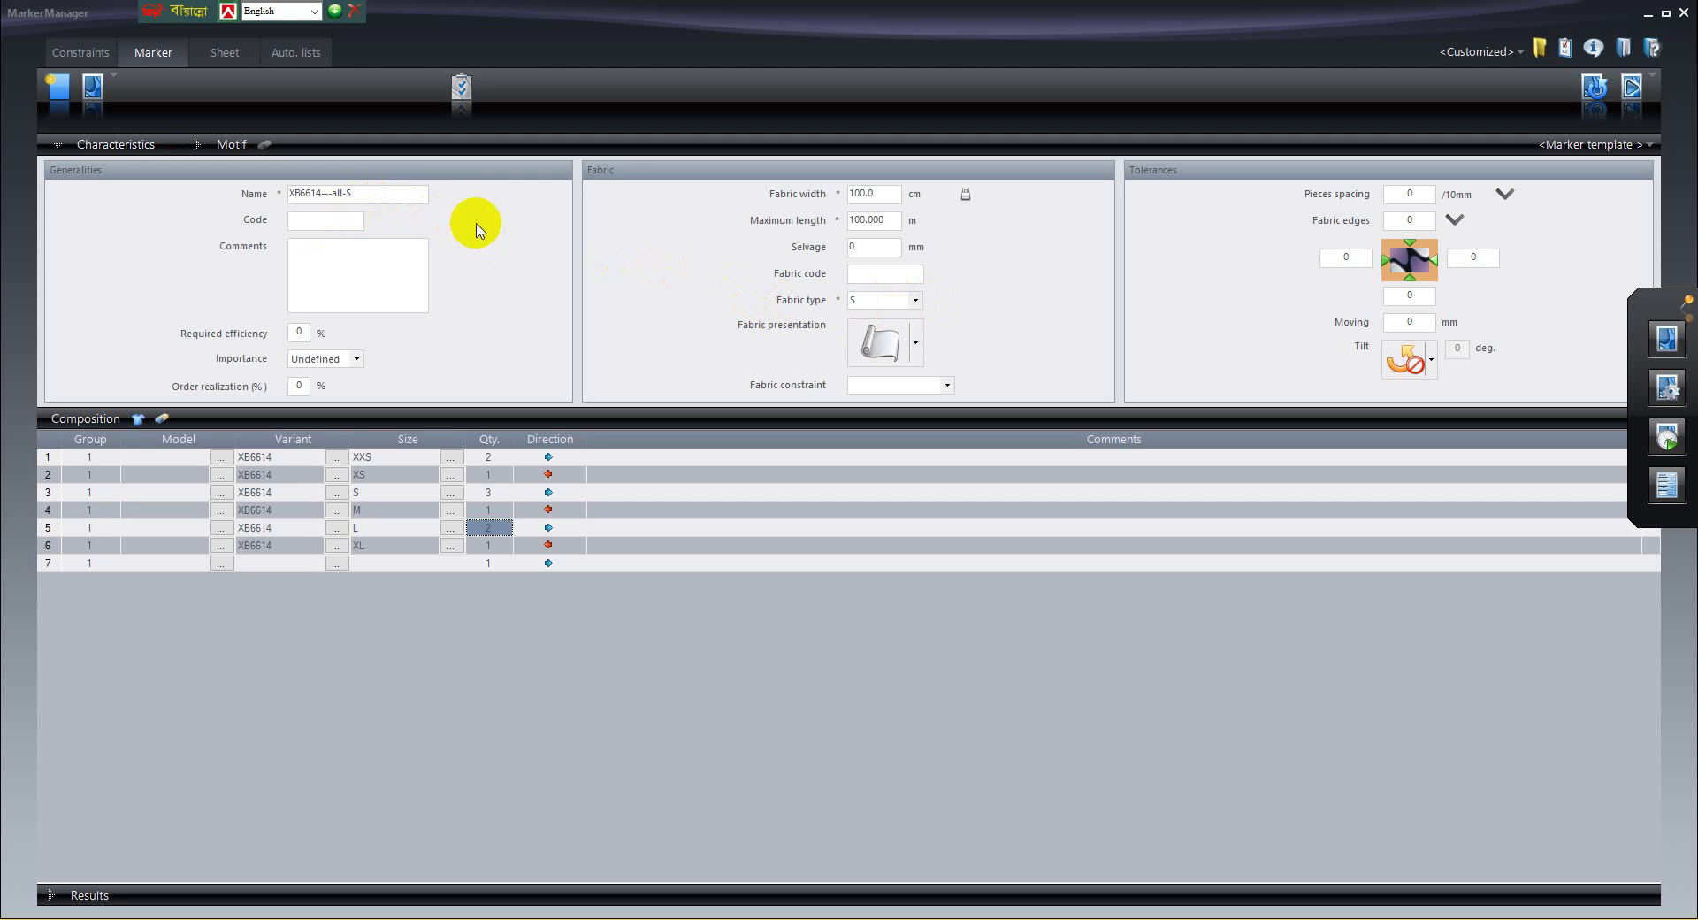
pyautogui.moveTo(395, 196); pyautogui.dragTo(285, 196)
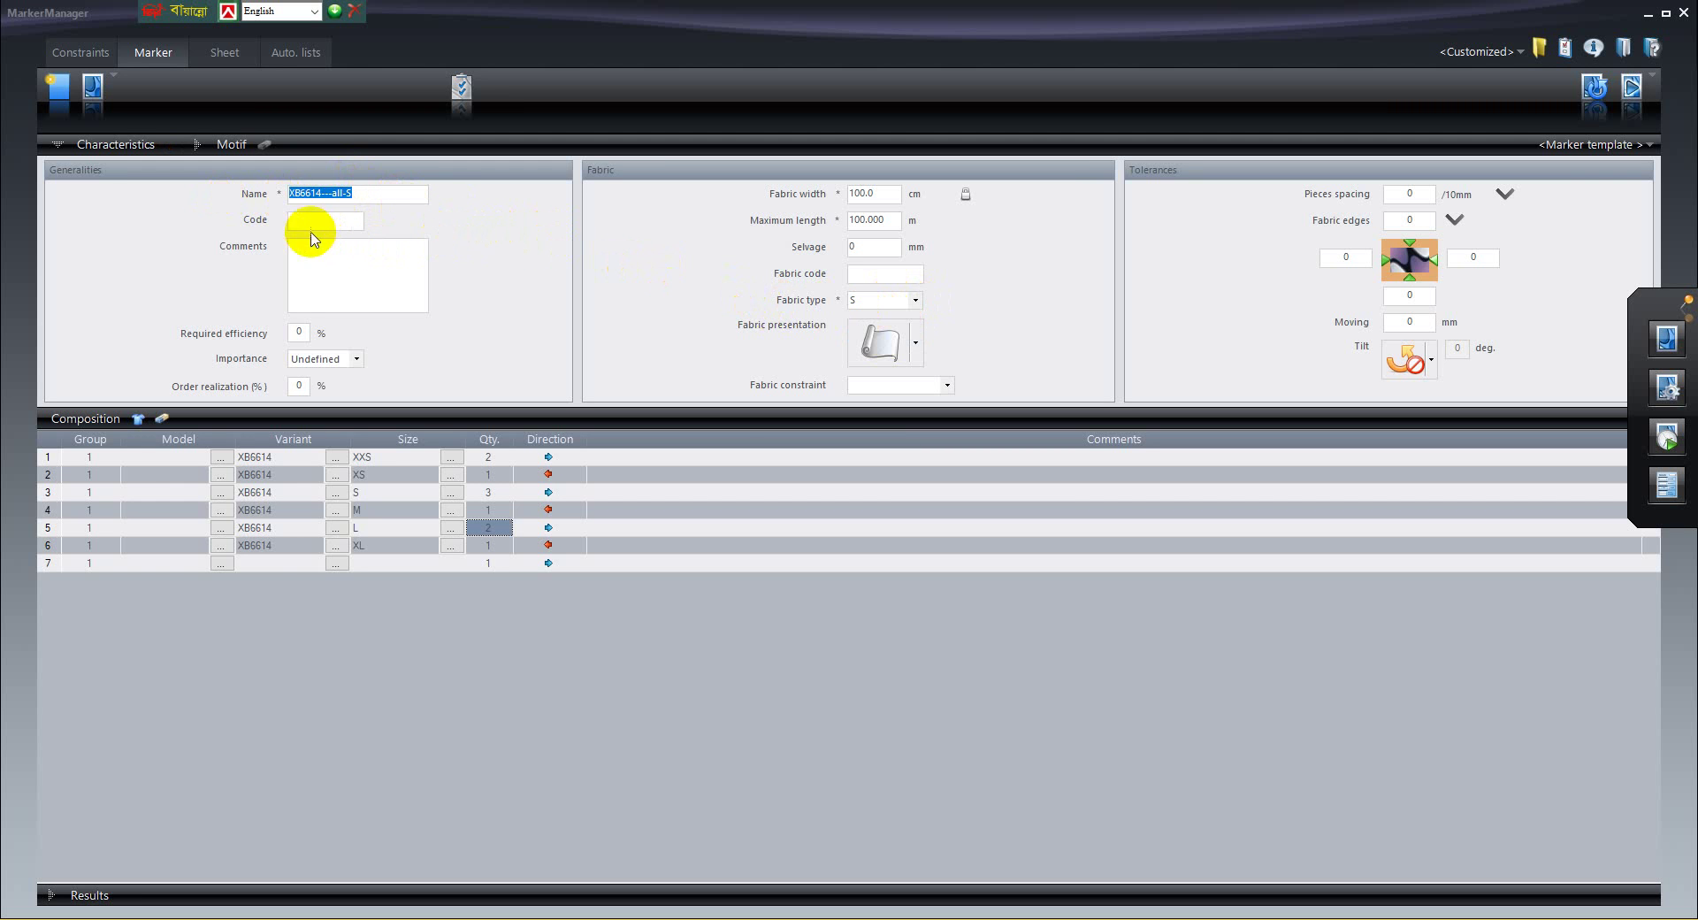
# Finish the marker name and set the fabric width to 148.0 cm
pyautogui.click(309, 244)
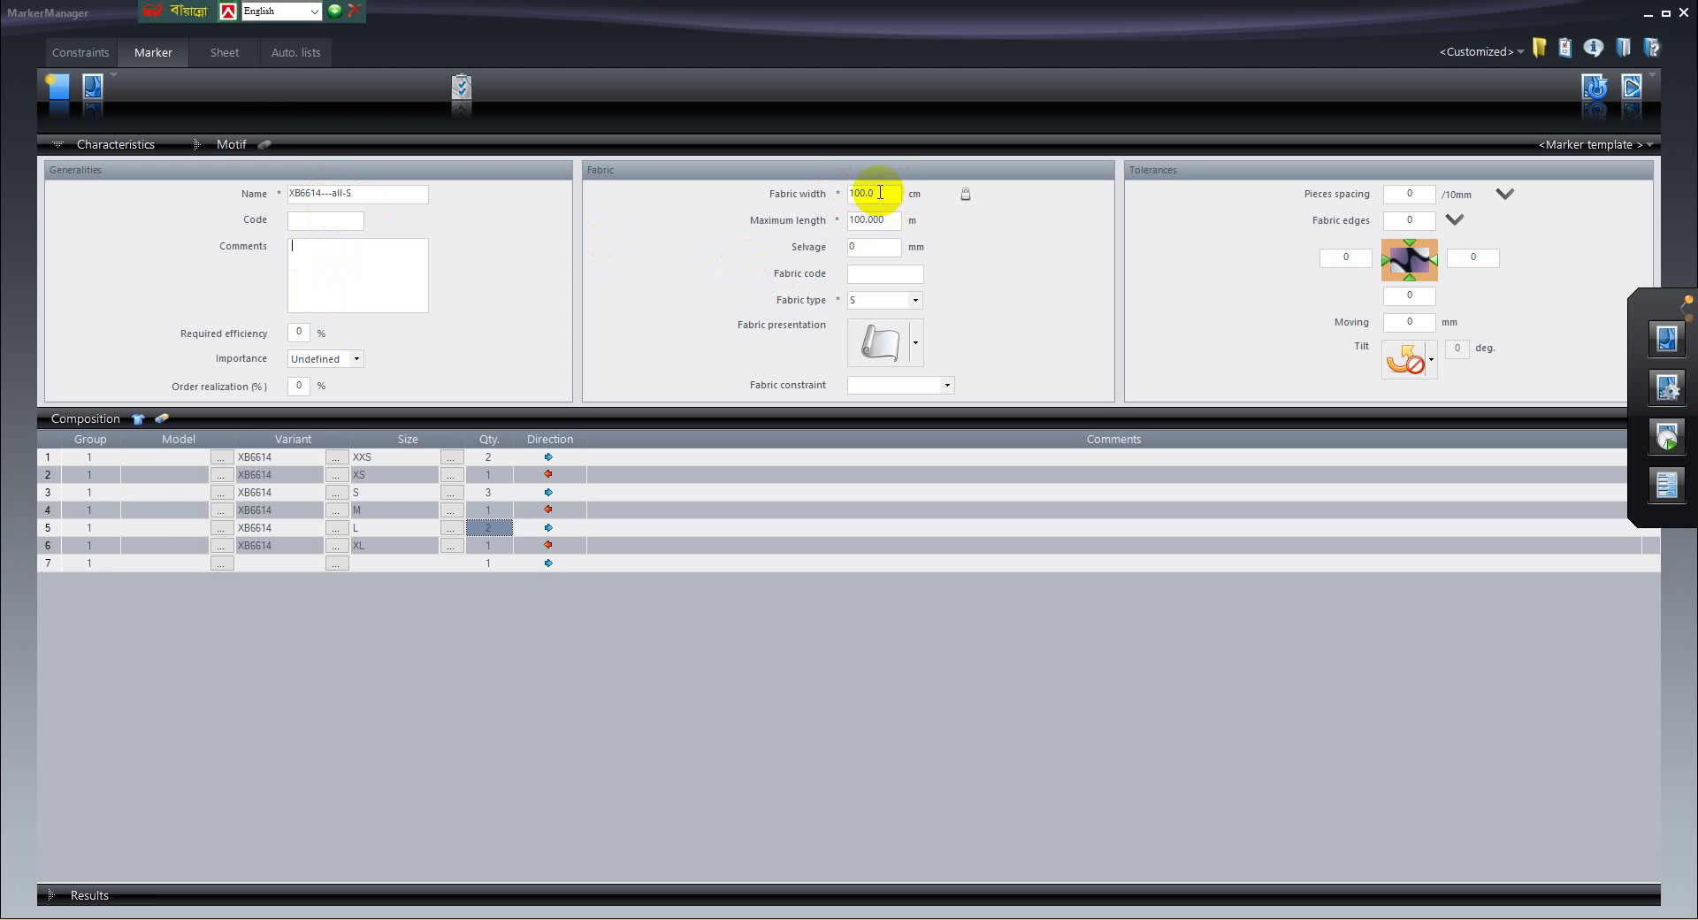
pyautogui.doubleClick(871, 193)
pyautogui.moveTo(871, 192); pyautogui.dragTo(879, 193)
pyautogui.click(878, 193)
pyautogui.doubleClick(882, 193)
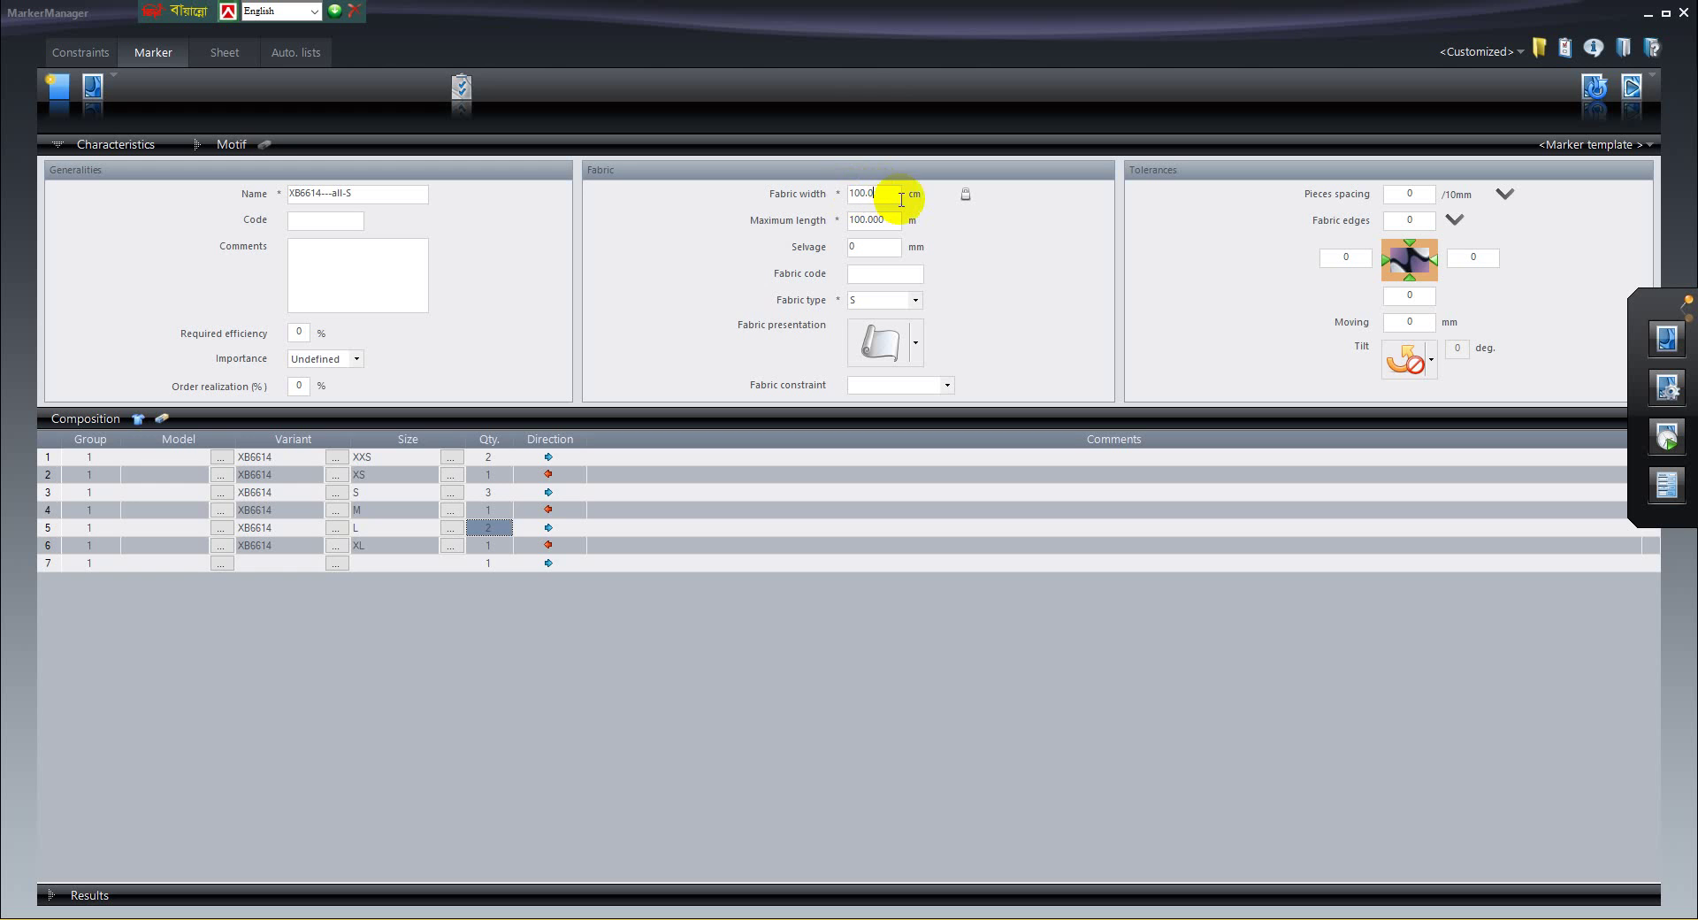
pyautogui.moveTo(871, 193); pyautogui.dragTo(840, 193)
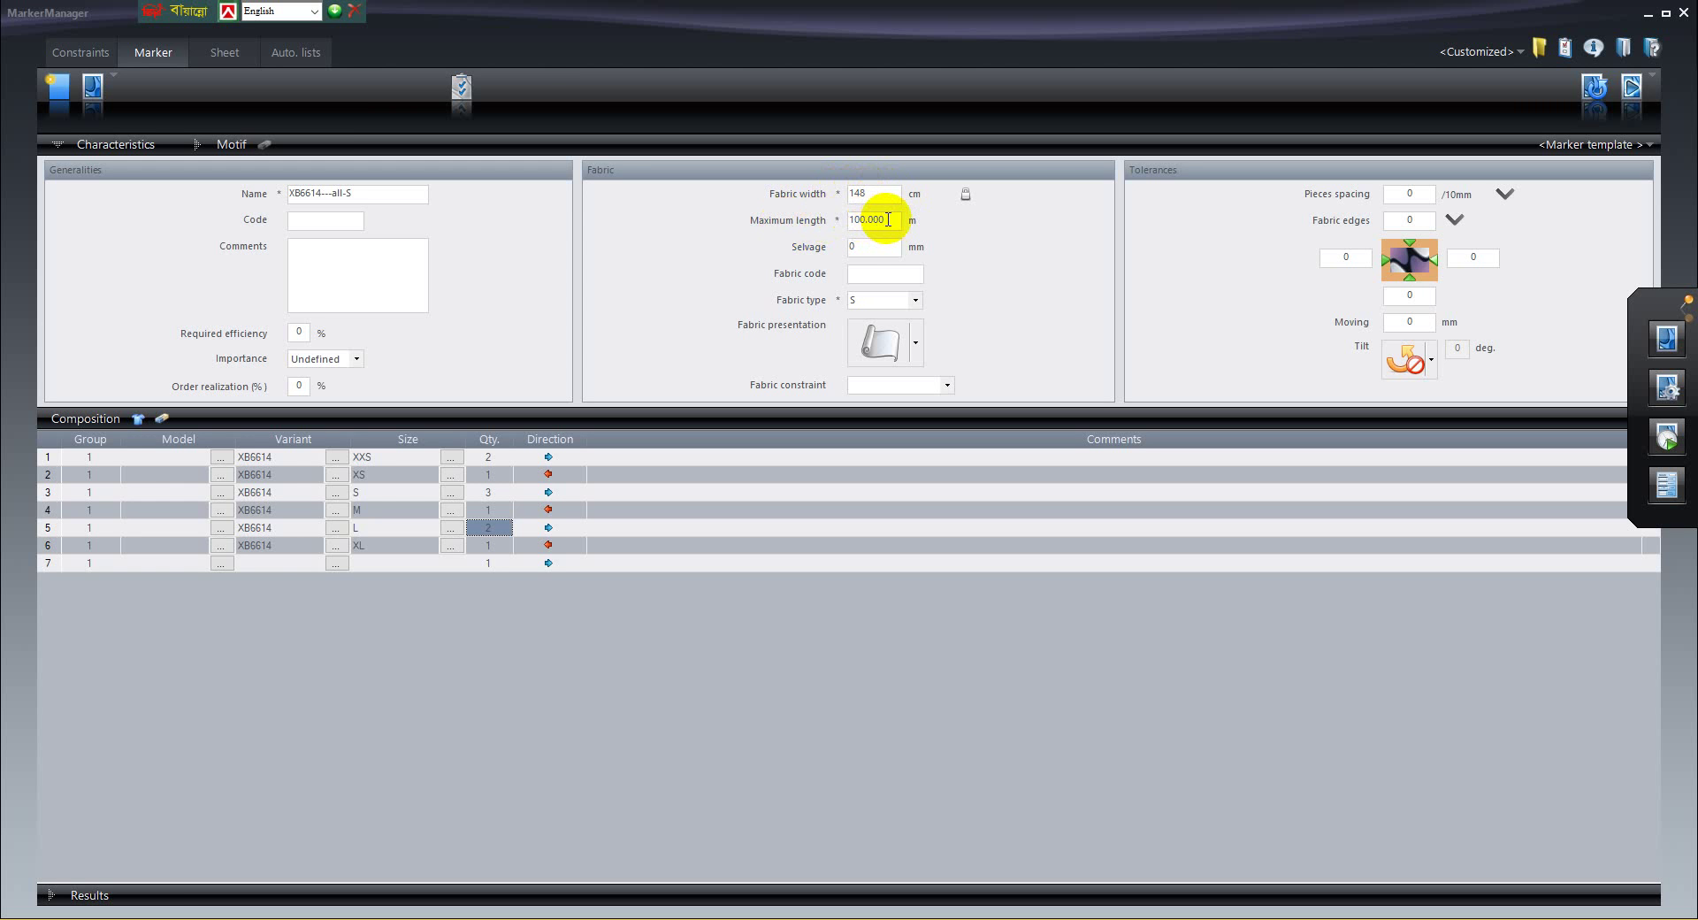
# Keep the maximum length at 100.000 m by removing the stray extra zero
pyautogui.moveTo(854, 220); pyautogui.dragTo(899, 219)
pyautogui.doubleClick(857, 217)
pyautogui.click(872, 219)
pyautogui.doubleClick(872, 219)
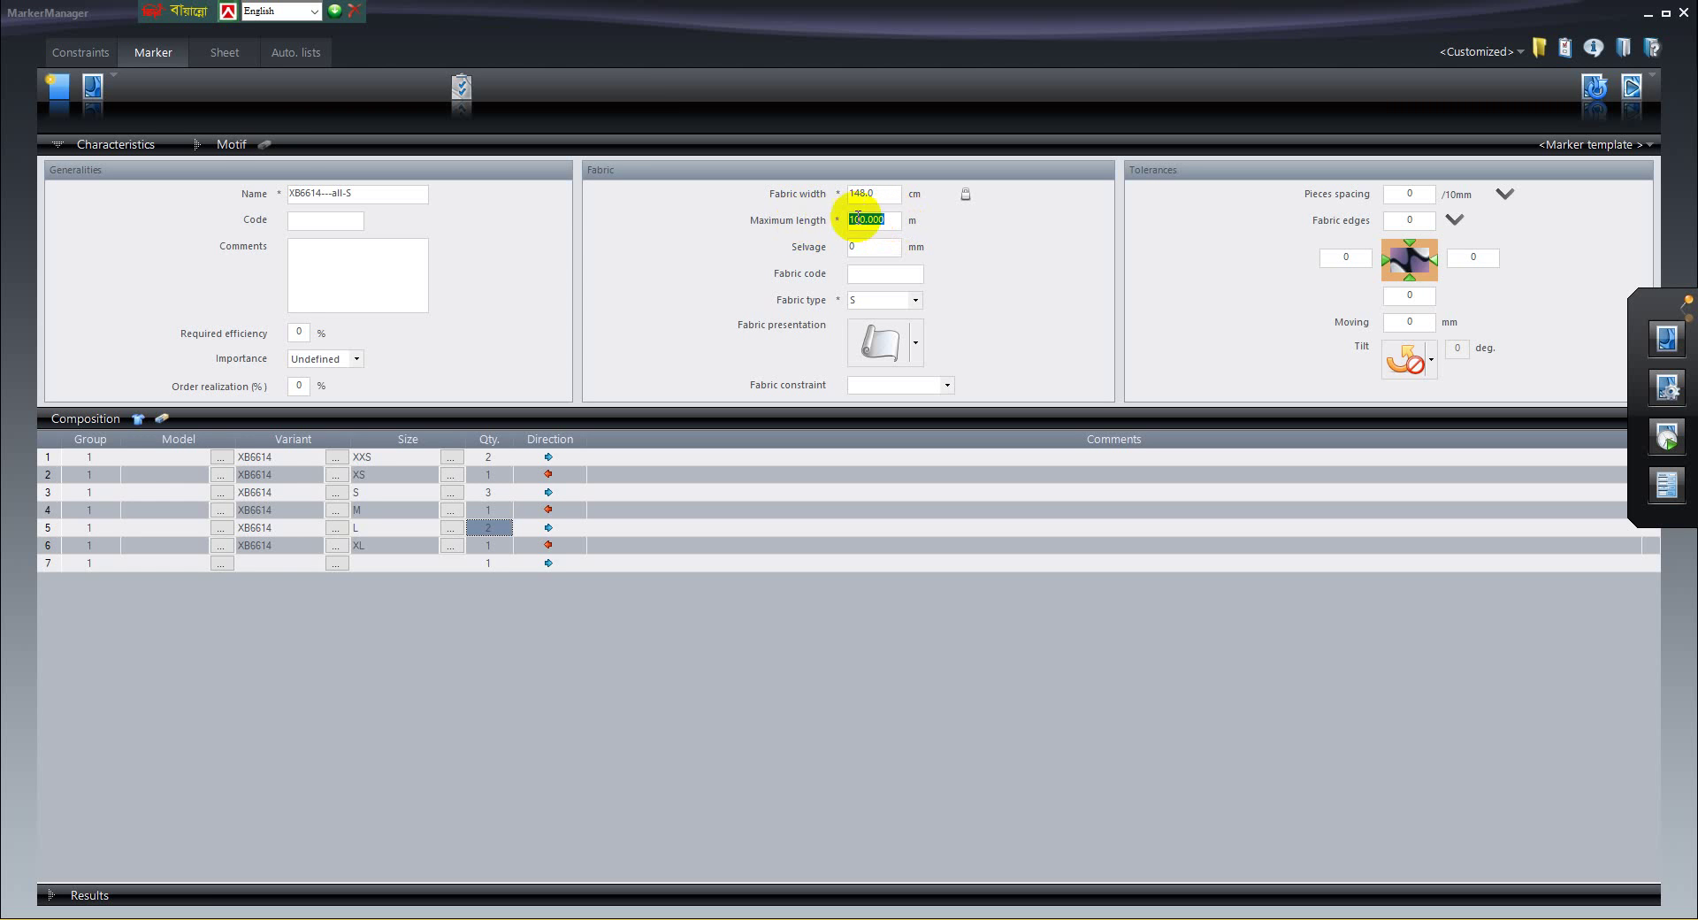
pyautogui.click(892, 219)
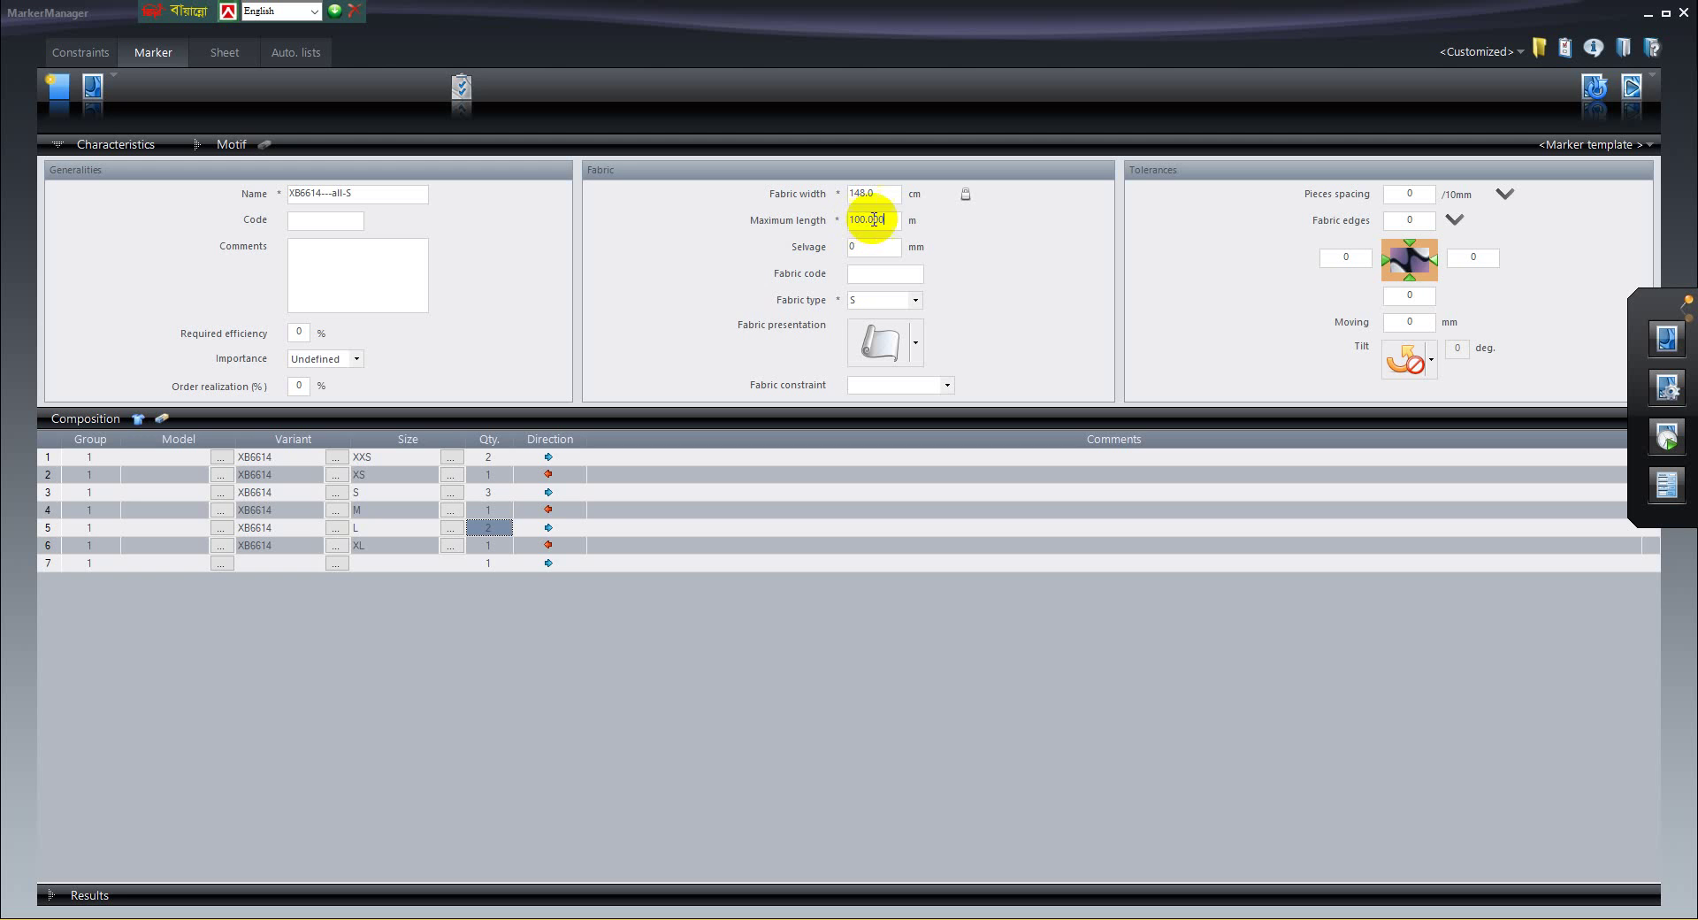
pyautogui.moveTo(888, 219)
pyautogui.mouseDown()
pyautogui.moveTo(839, 218)
pyautogui.moveTo(899, 222)
pyautogui.mouseUp()
pyautogui.click(873, 219)
pyautogui.write('0')
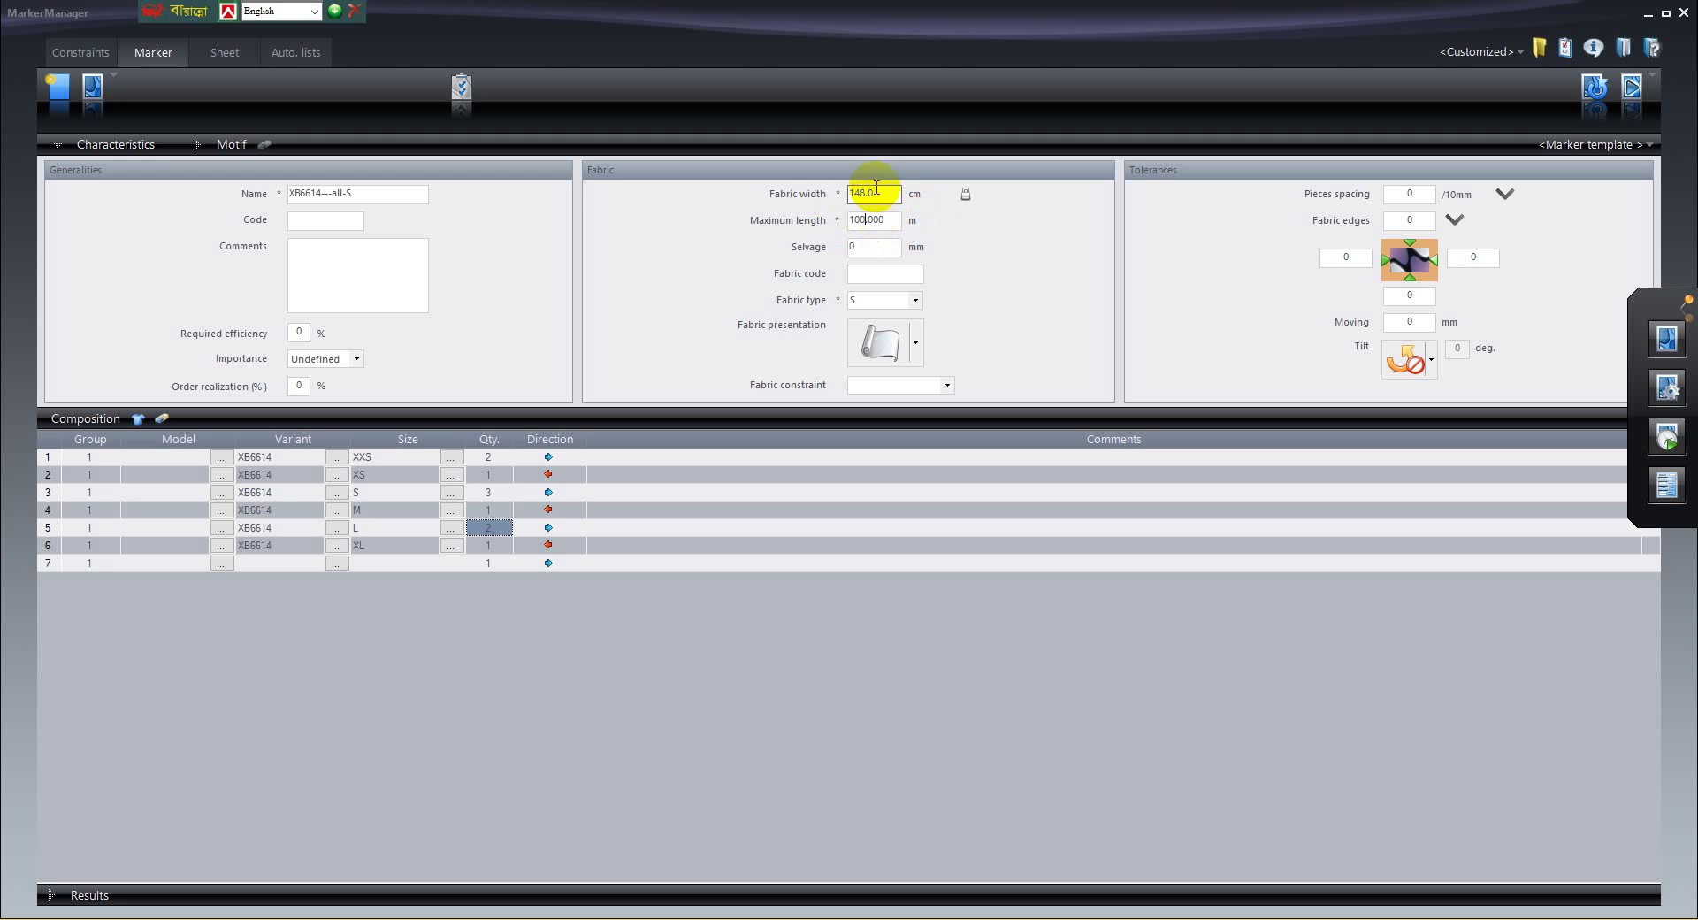
pyautogui.press('BackSpace')
pyautogui.write('0')
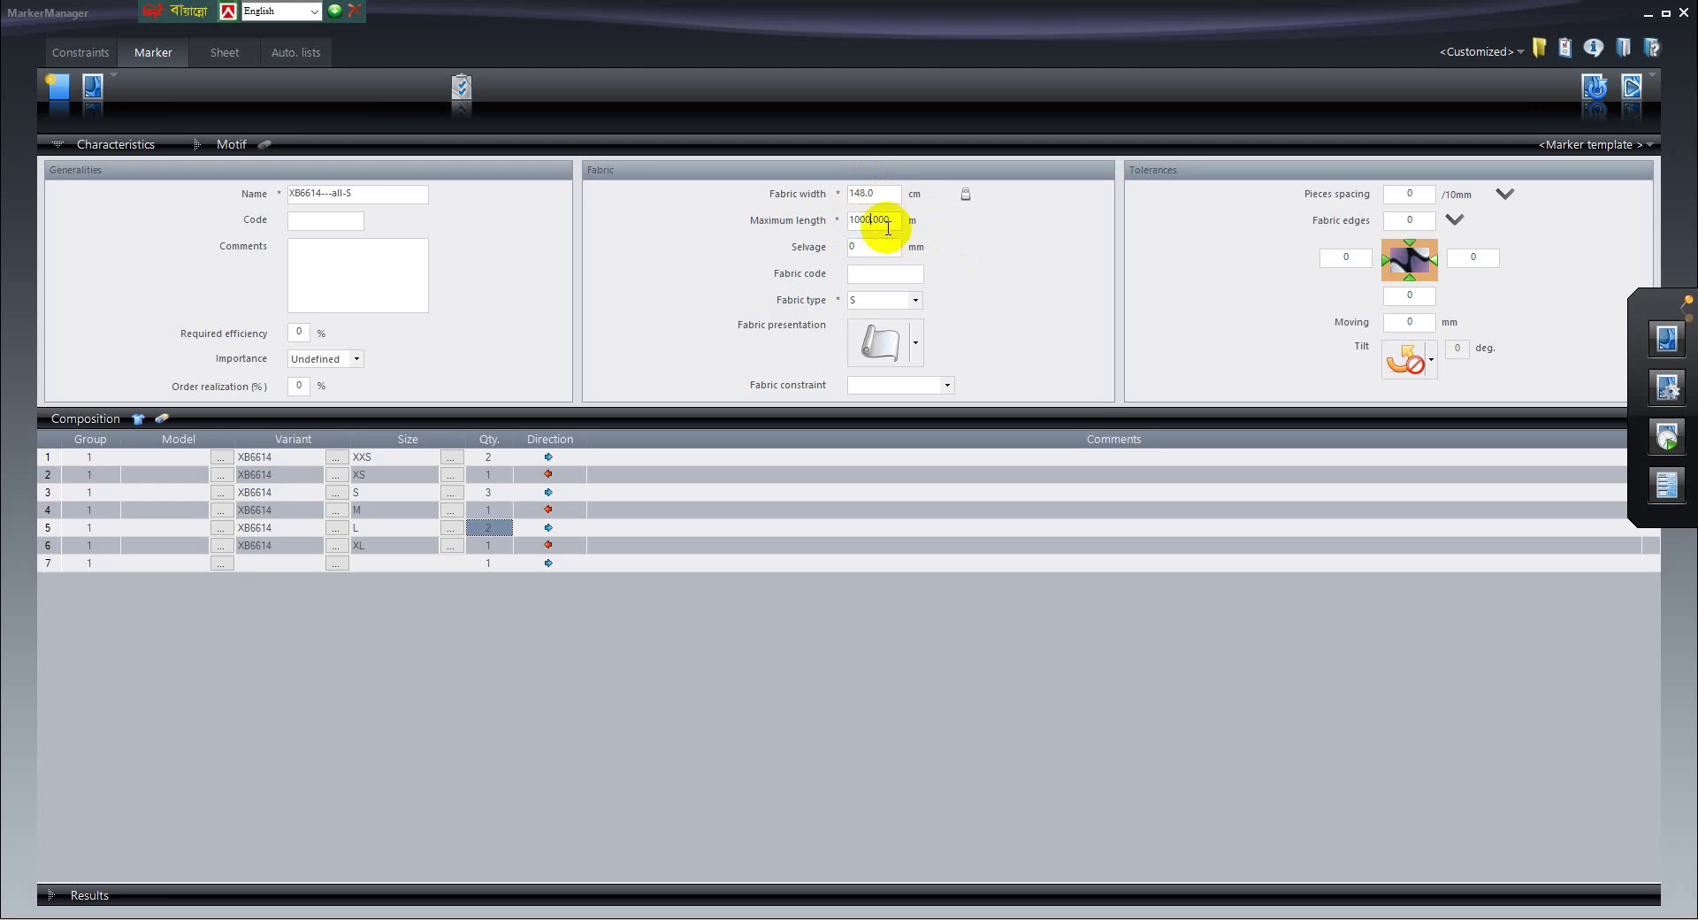
pyautogui.click(829, 248)
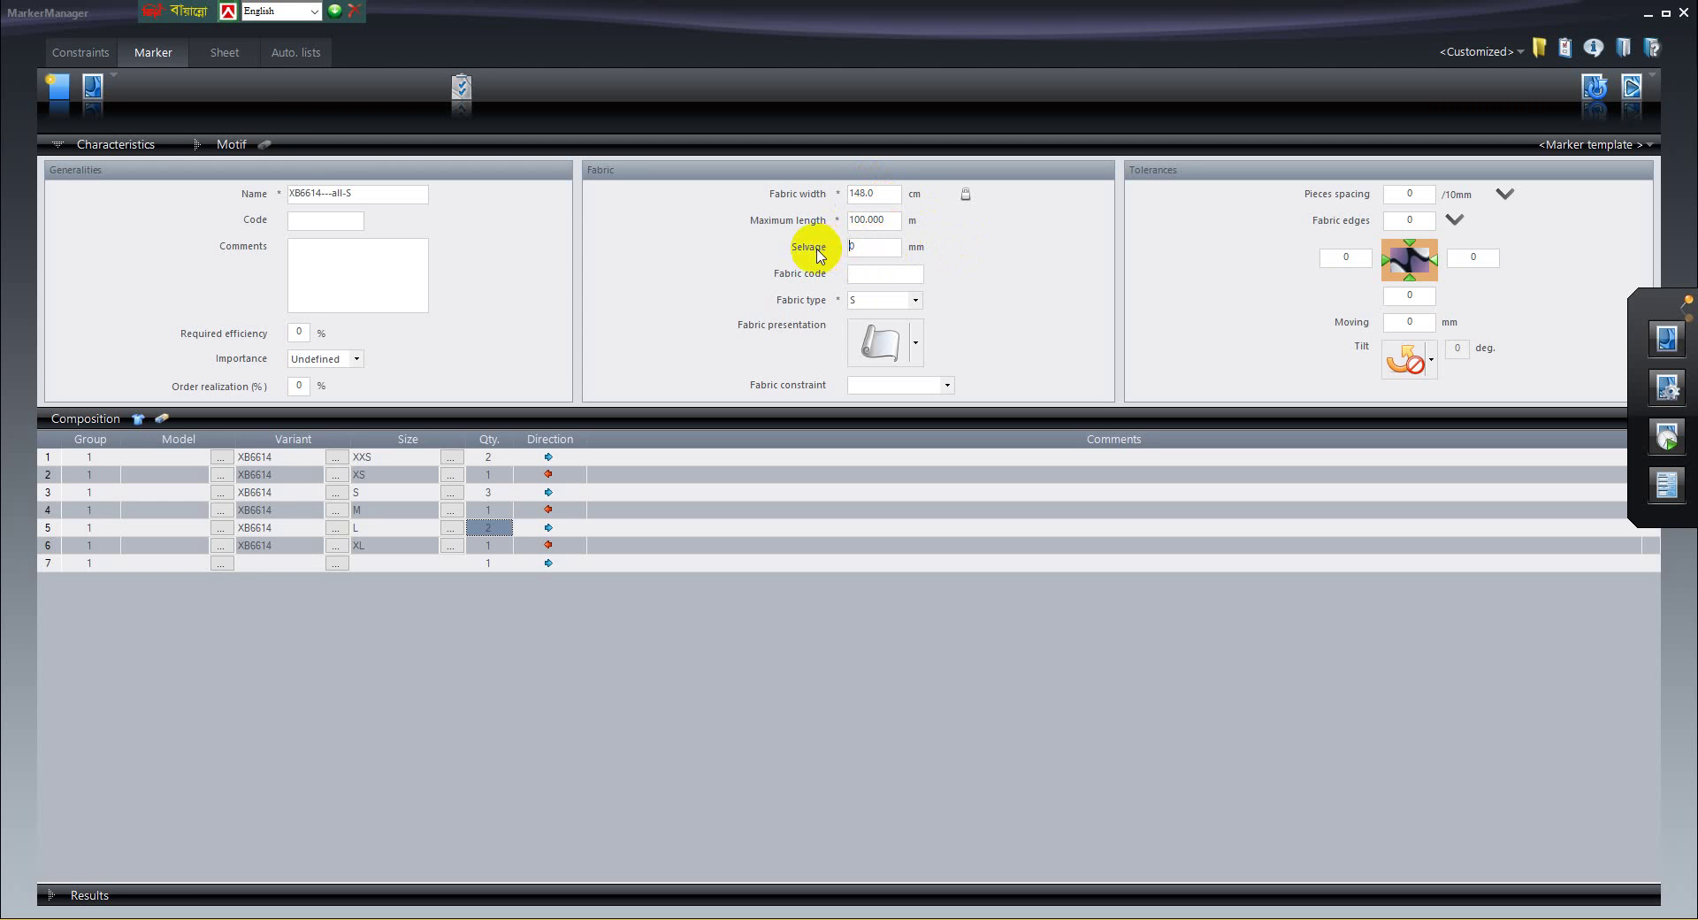
# Leave Fabric presentation at Single ply and the constraint list empty, then minimize MarkerManager
pyautogui.click(863, 269)
pyautogui.click(917, 344)
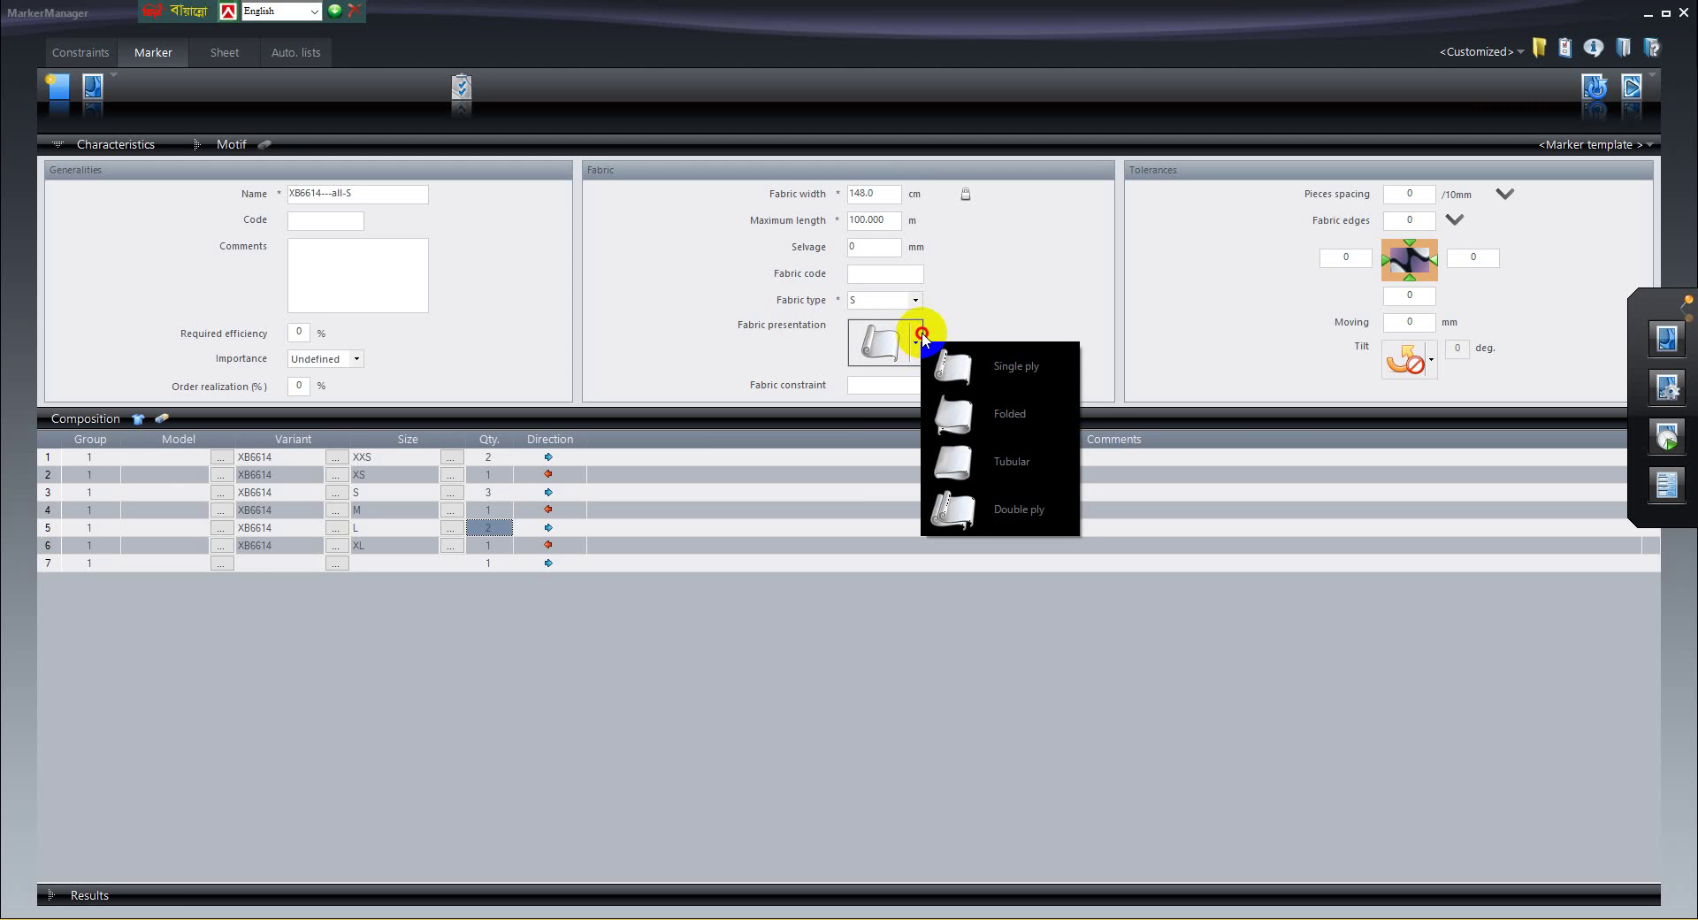
pyautogui.click(770, 331)
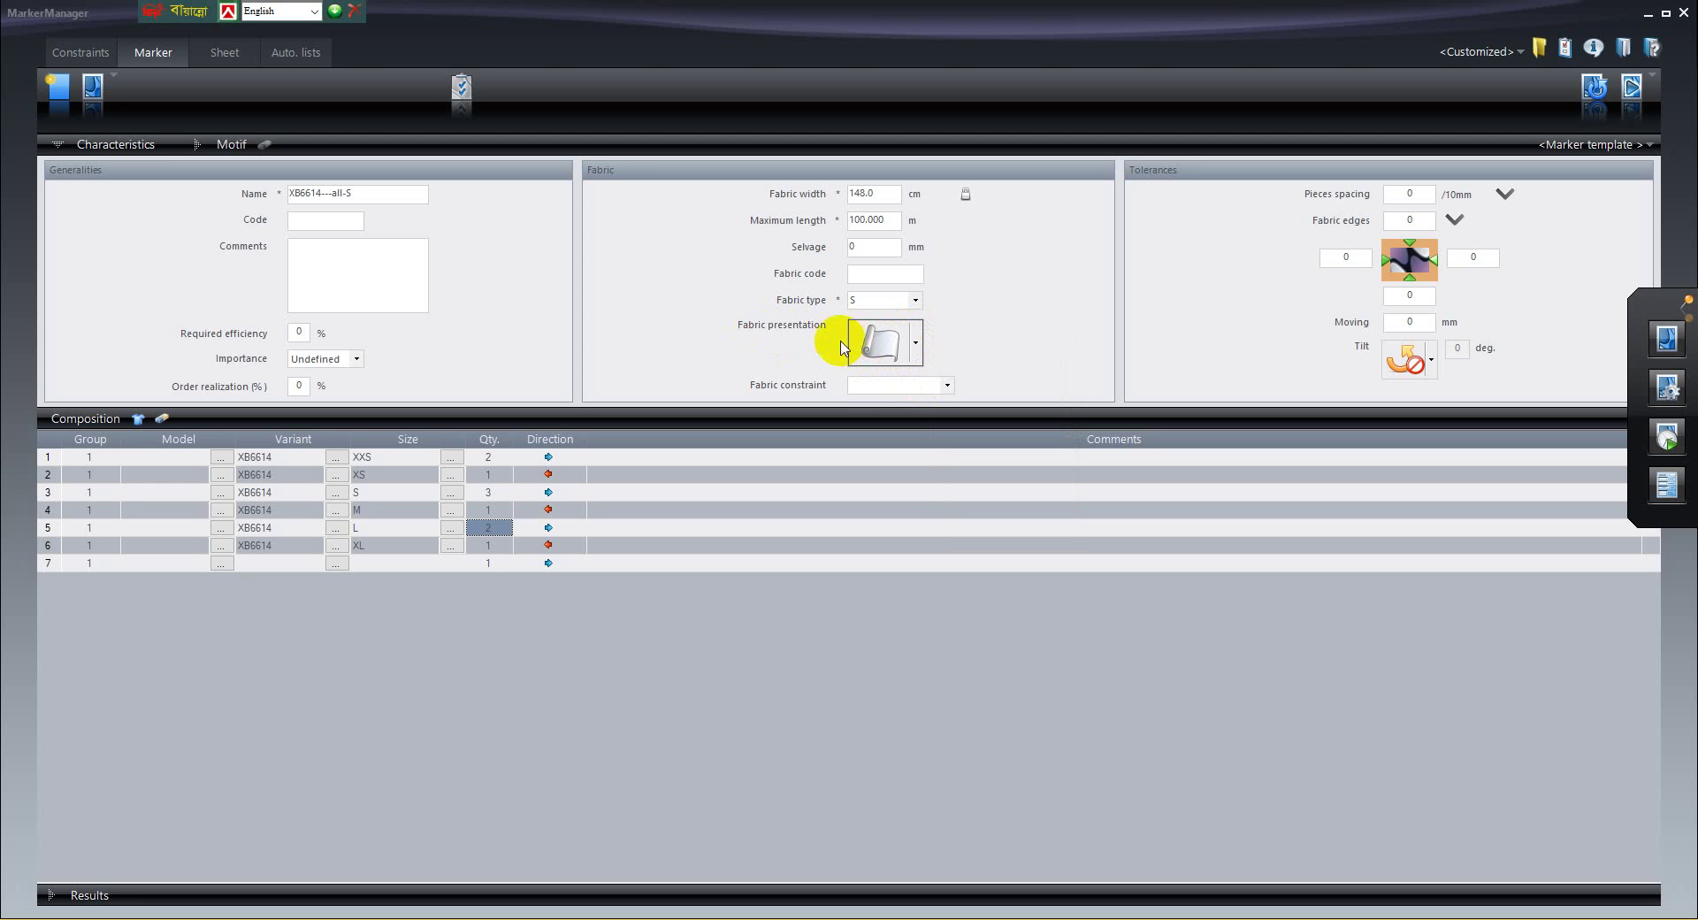
pyautogui.click(943, 384)
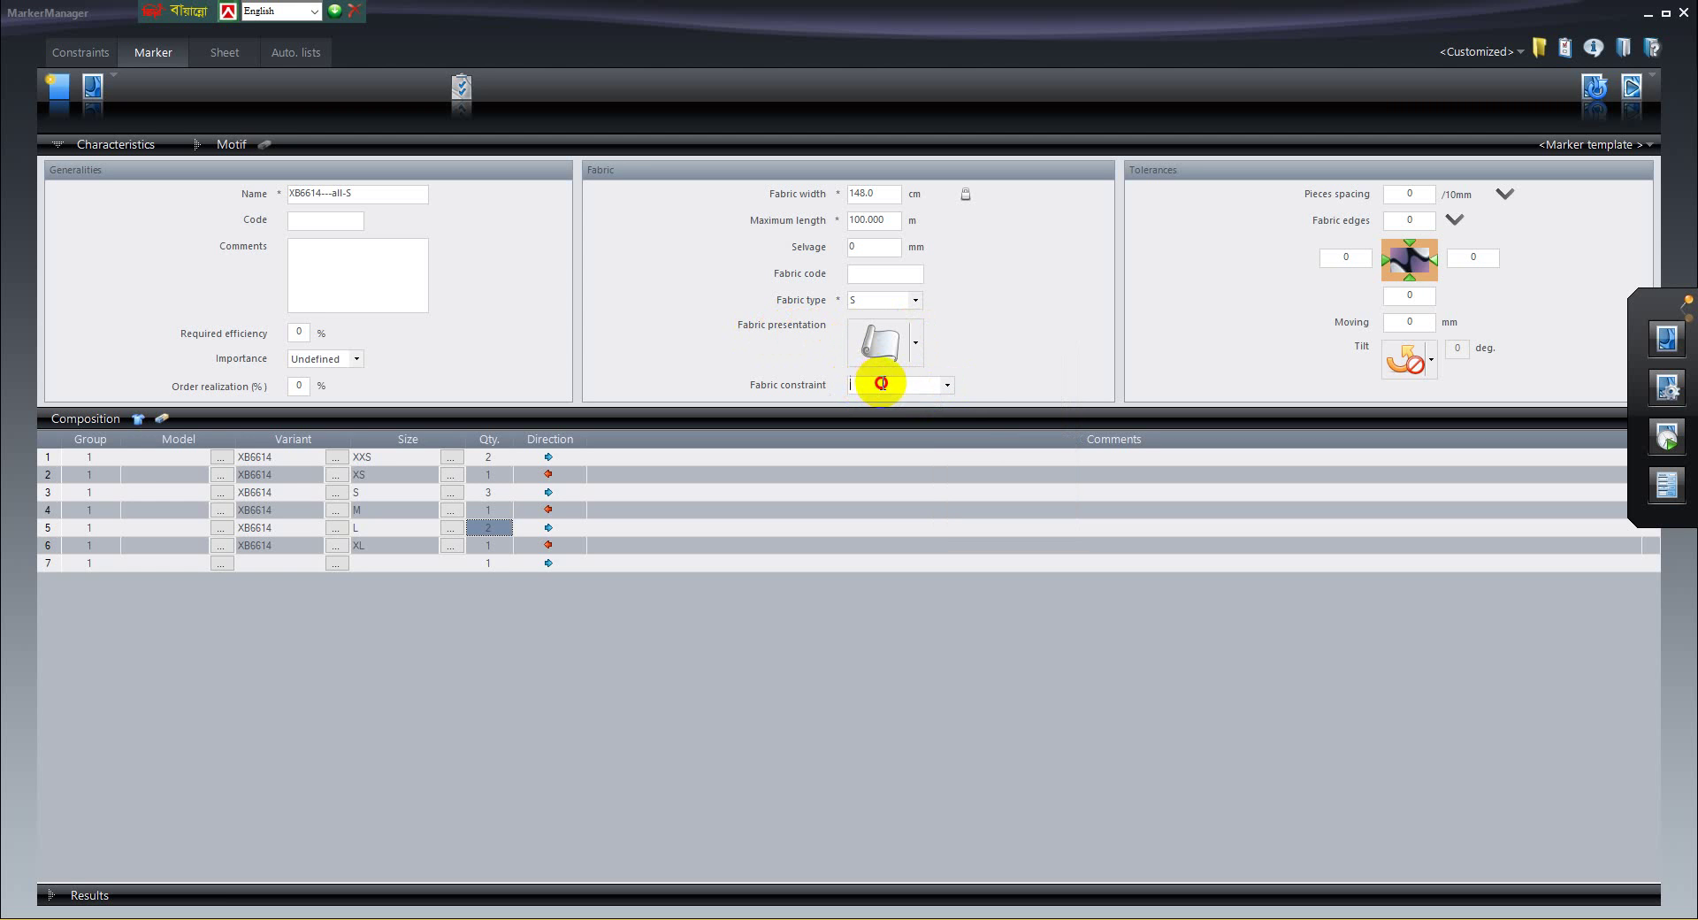
pyautogui.click(948, 385)
pyautogui.click(948, 386)
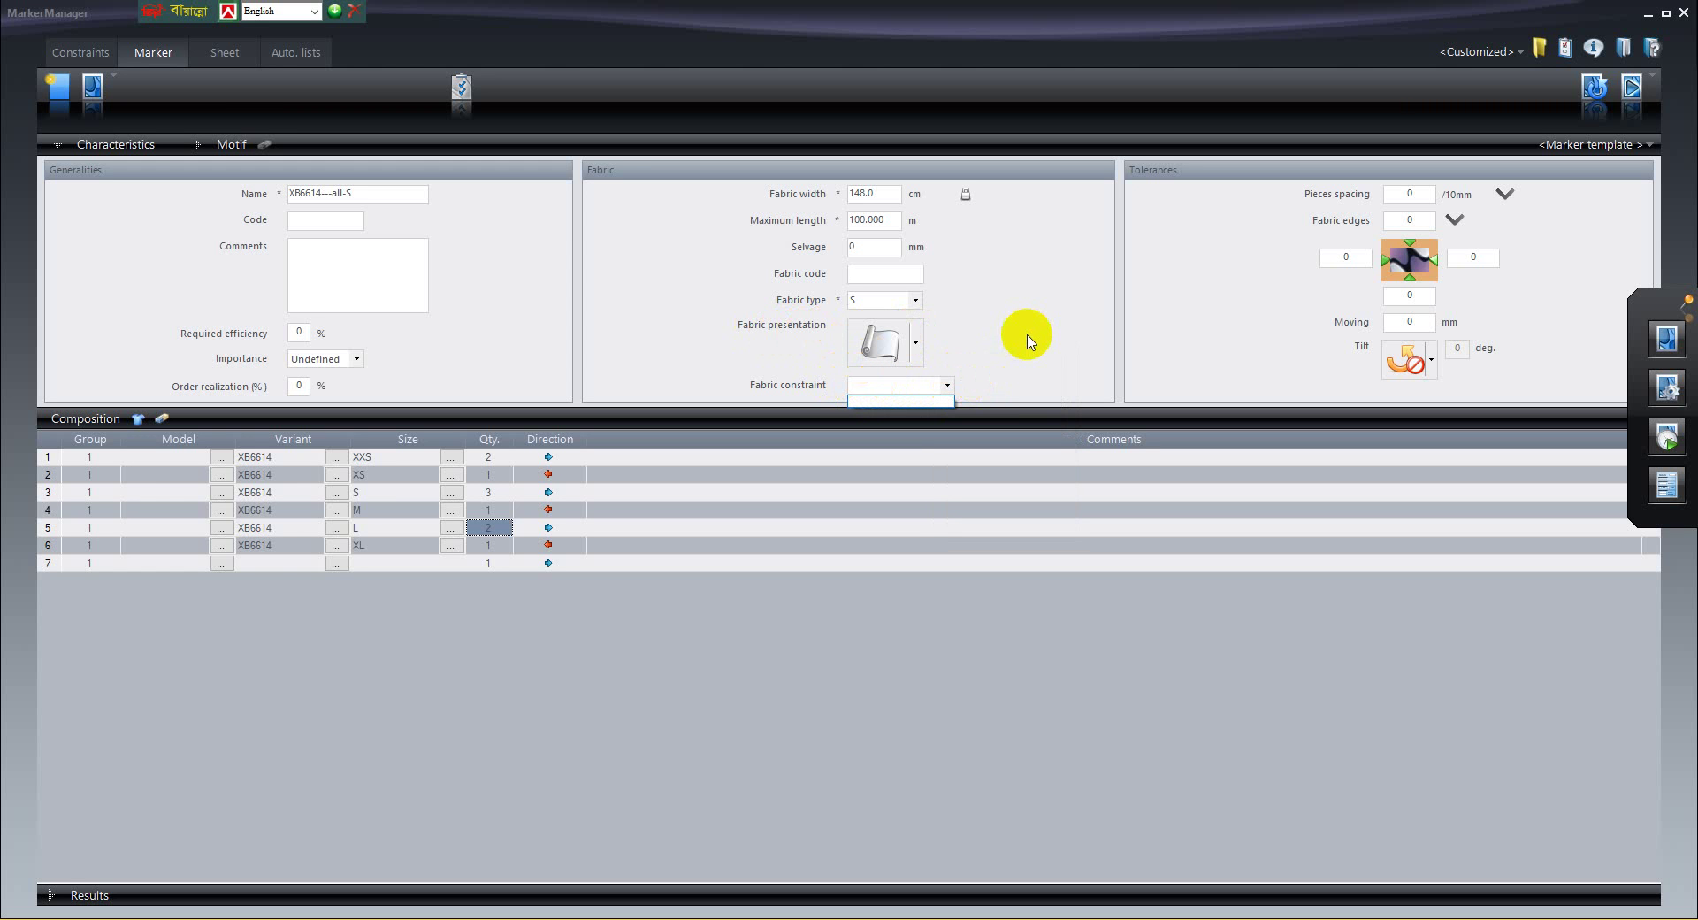
pyautogui.click(950, 380)
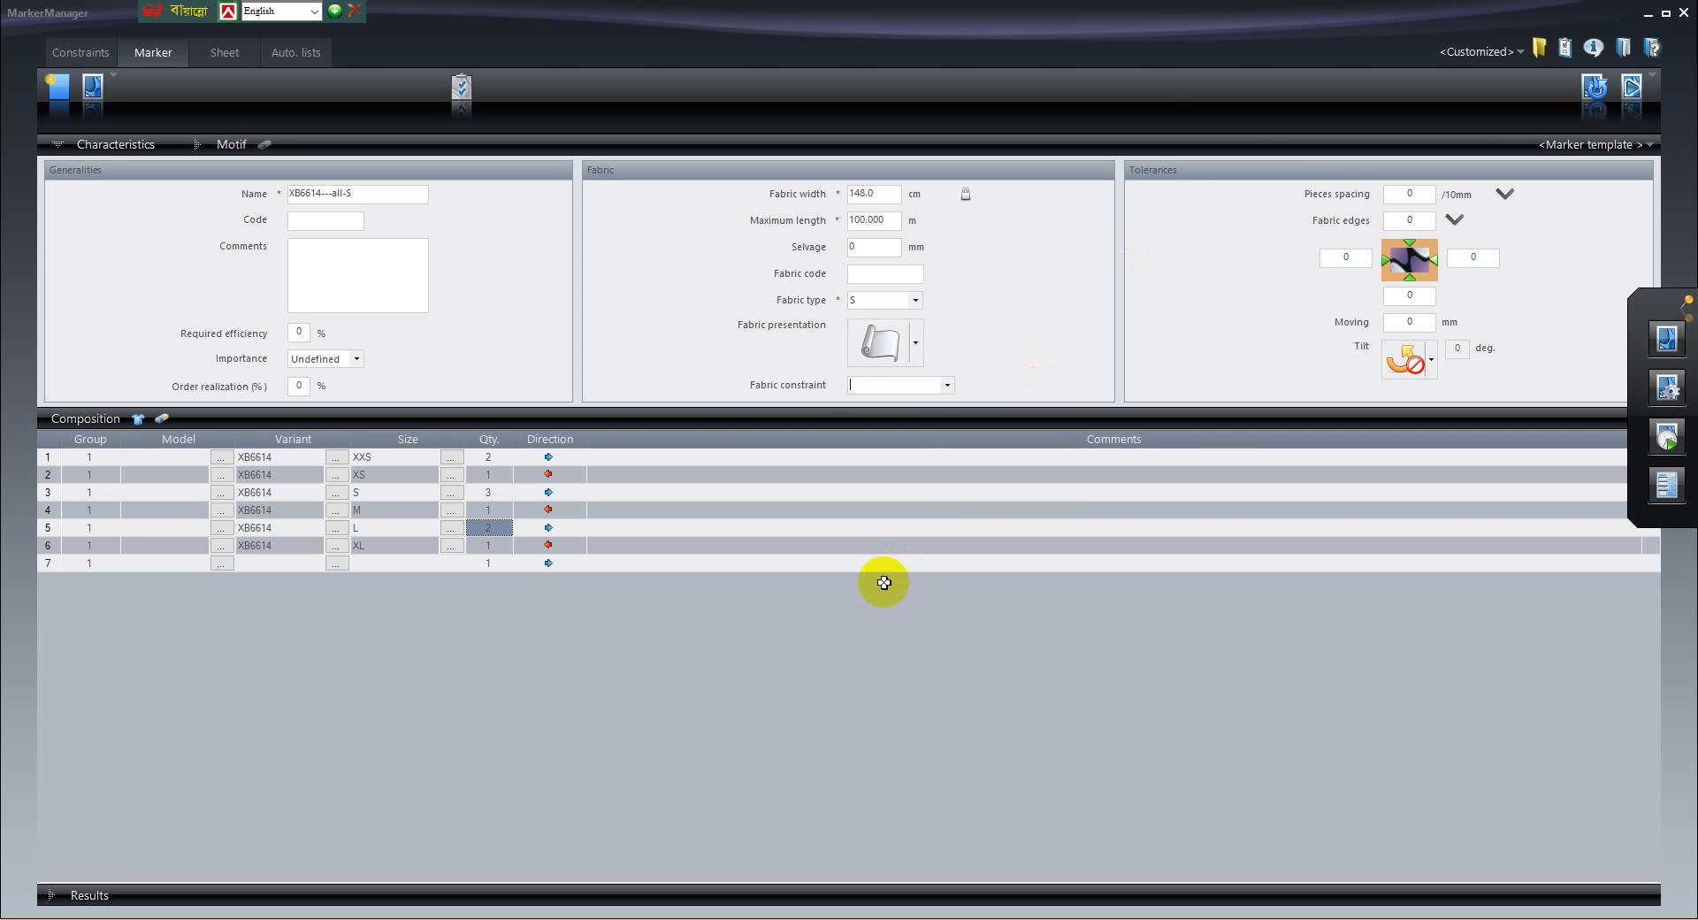
pyautogui.click(960, 915)
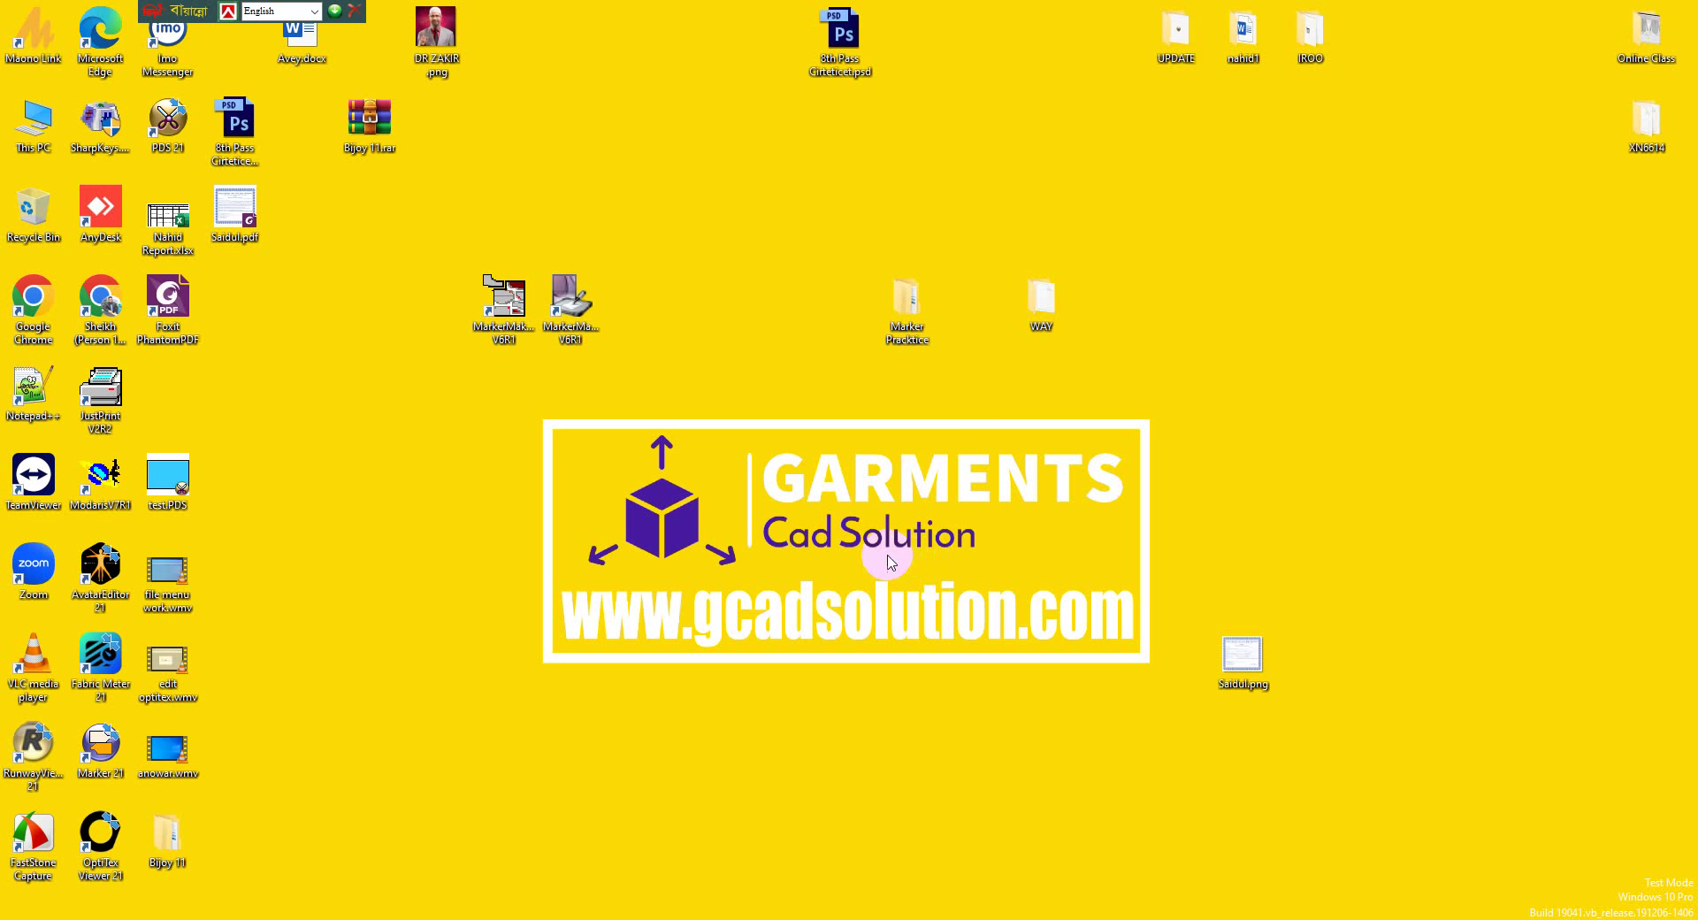
# Open the WAY folder on the desktop
pyautogui.doubleClick(1040, 299)
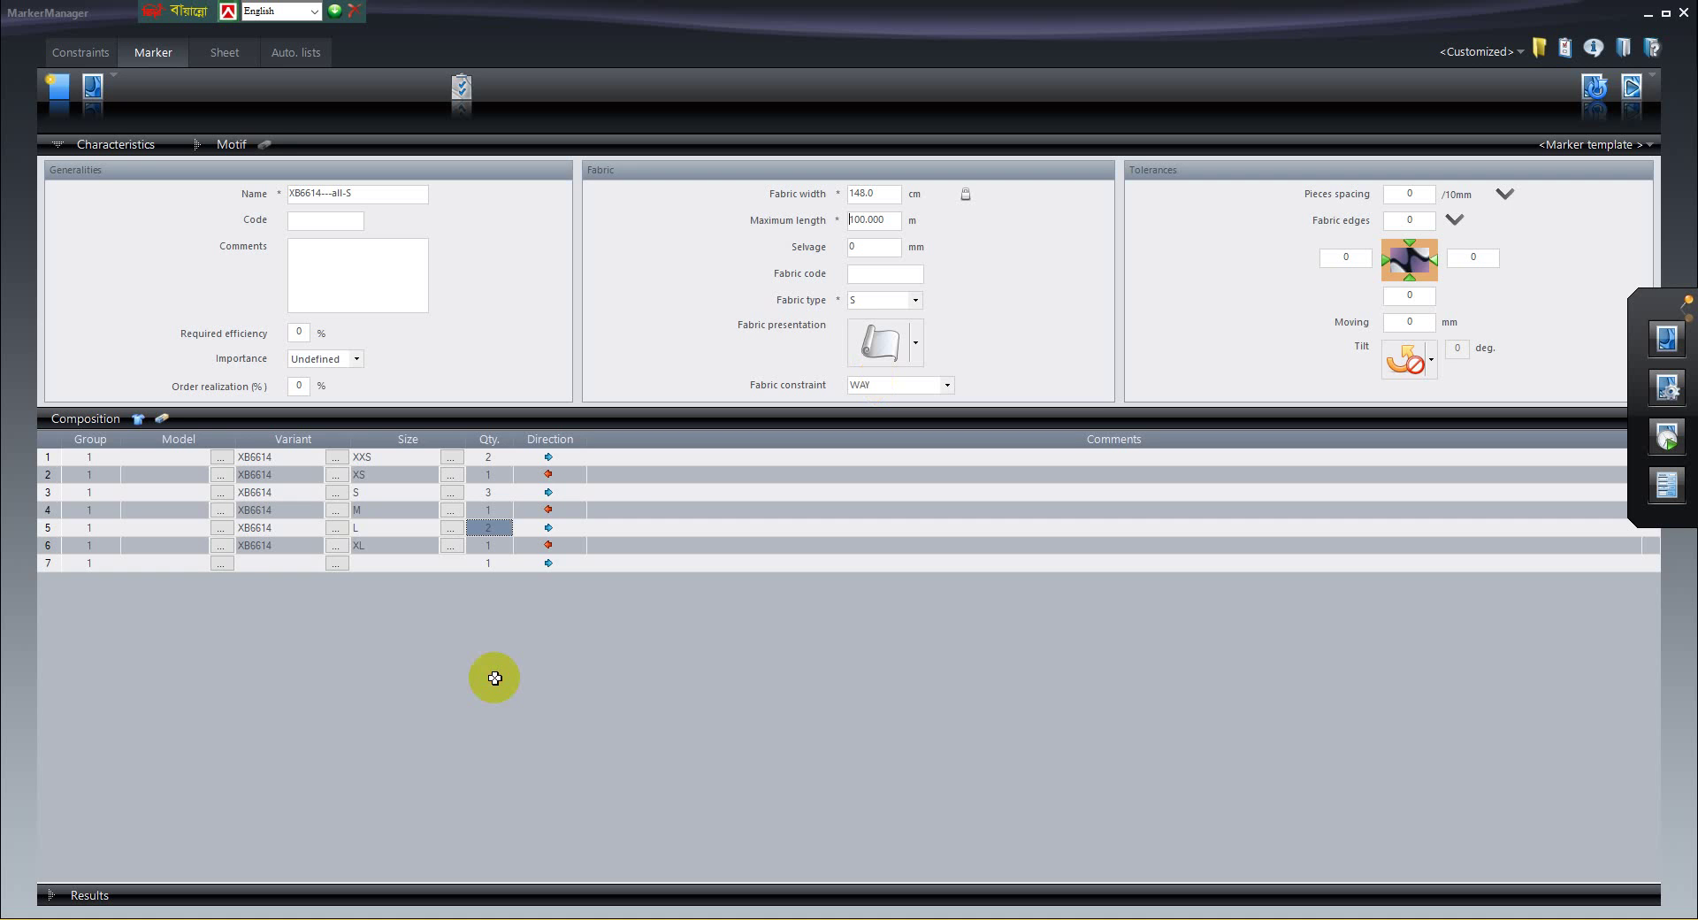
# Hide MarkerManager with Win+D to reveal the desktop
pyautogui.press('super+d')
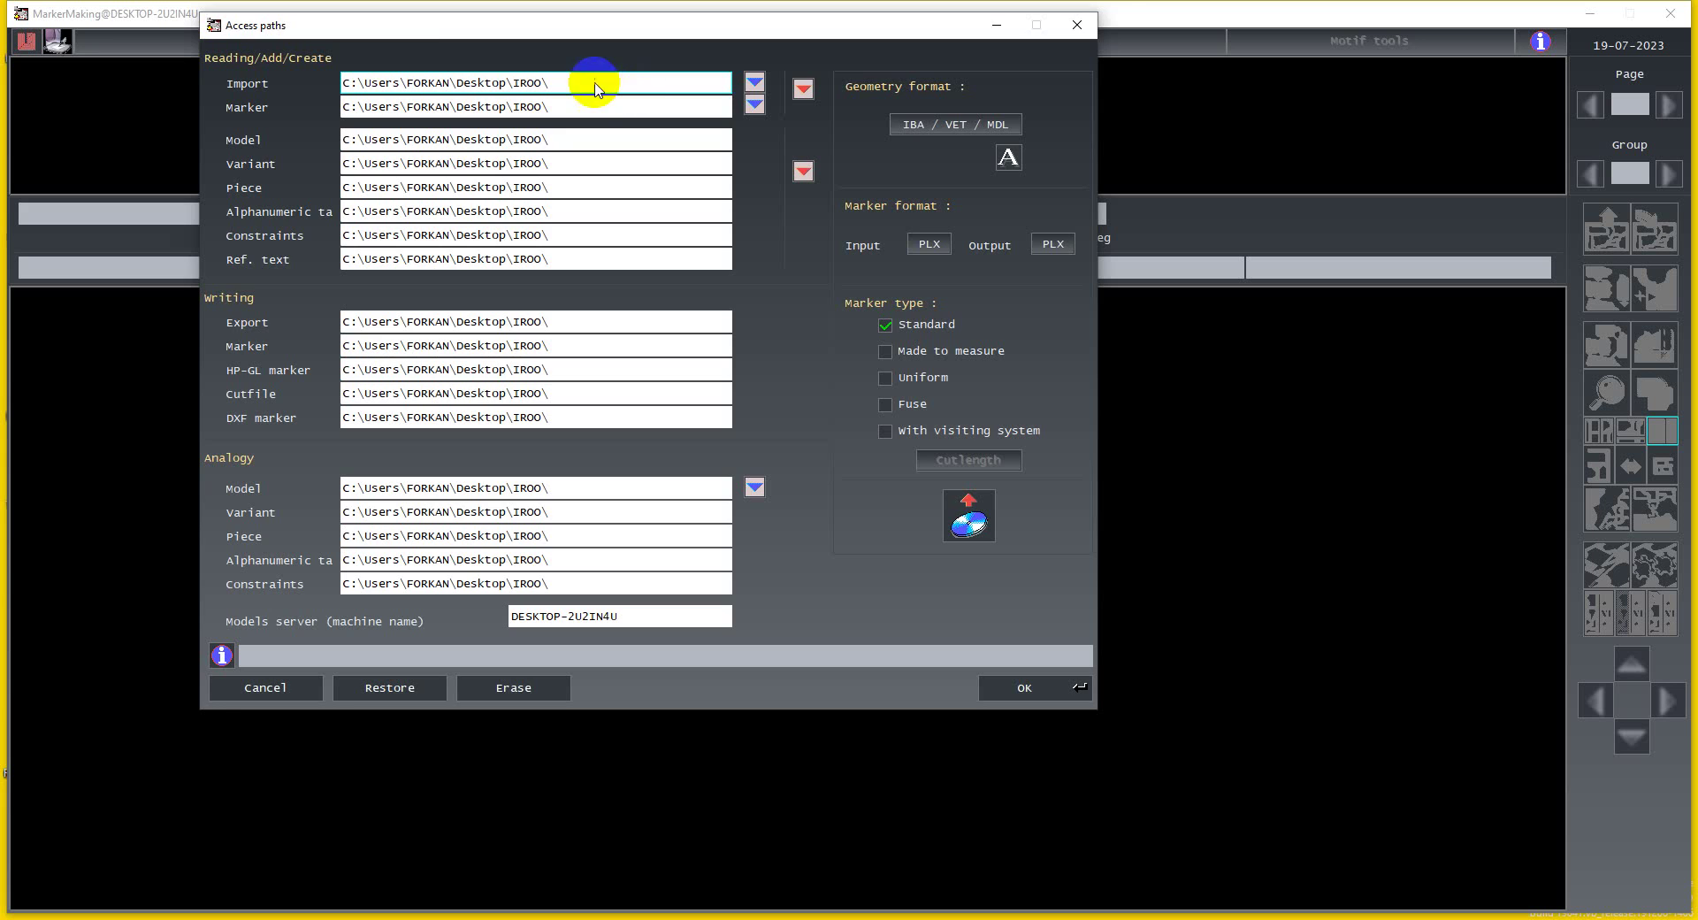
# Confirm and close the Access paths settings
pyautogui.press('Return')
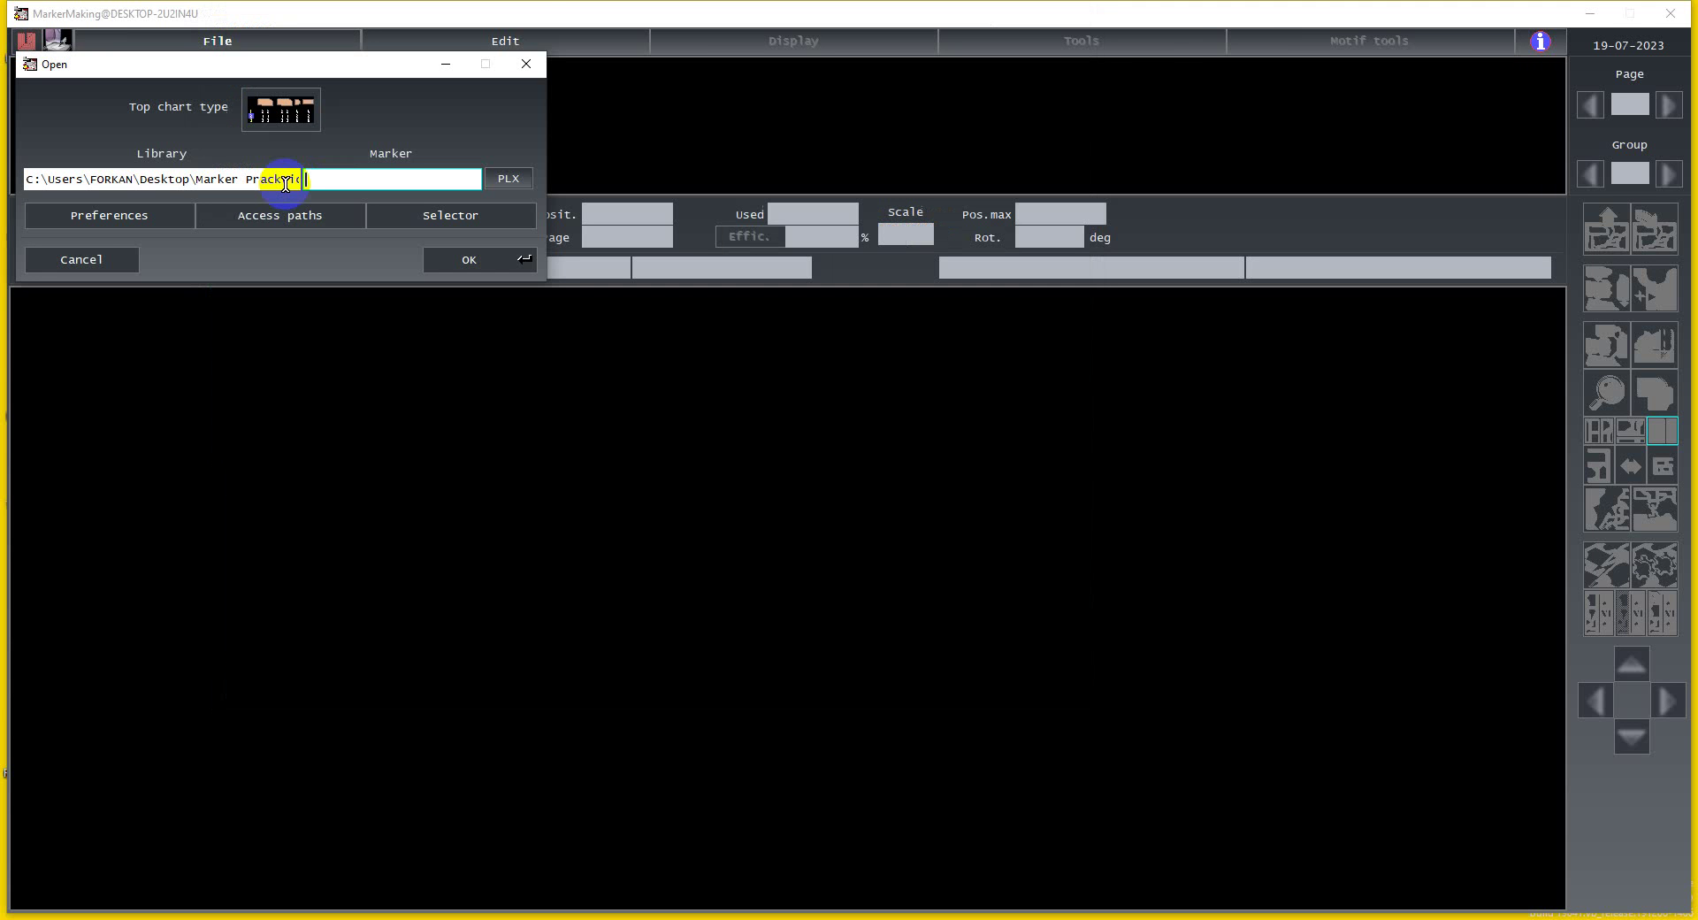
pyautogui.click(1595, 571)
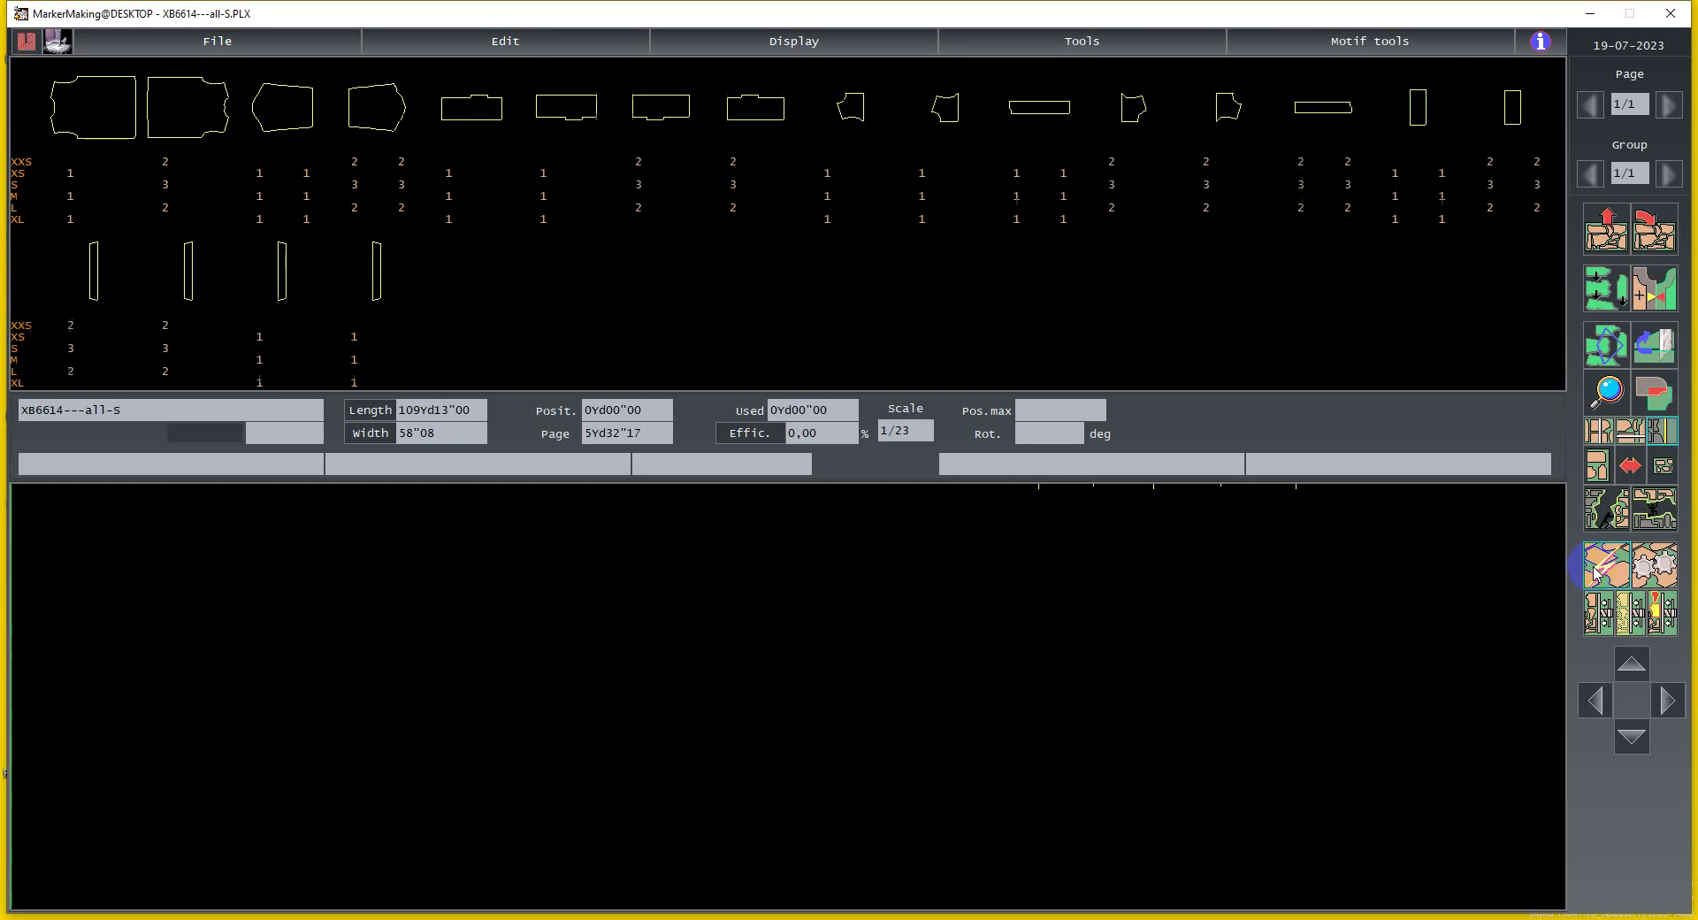